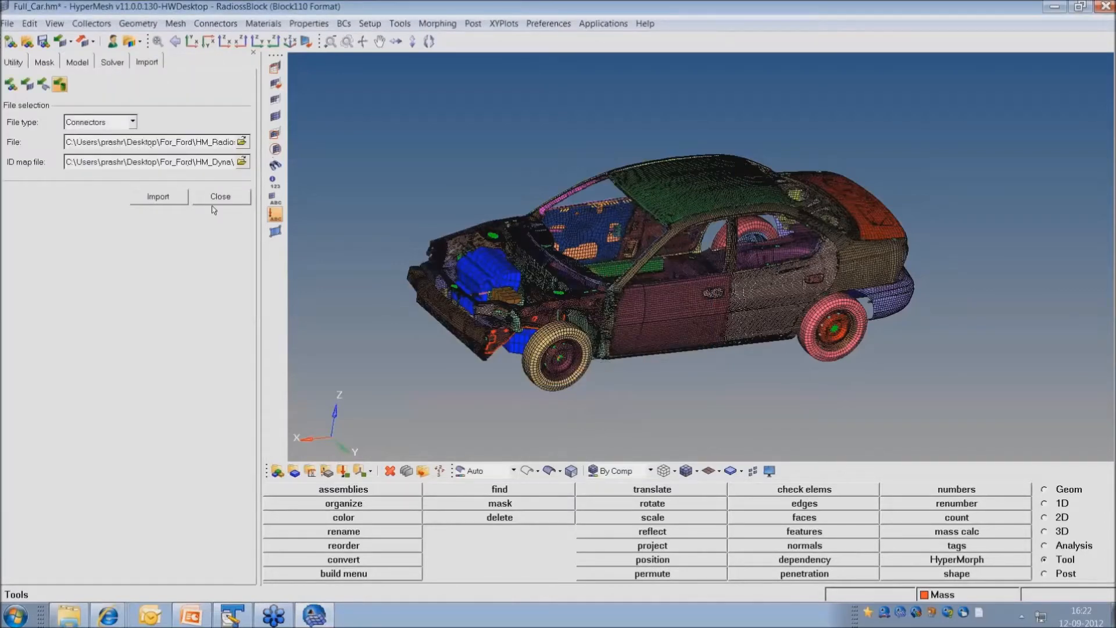
Open the BCs Manager for the full car model
ctrl+drag(729, 216, 662, 220)
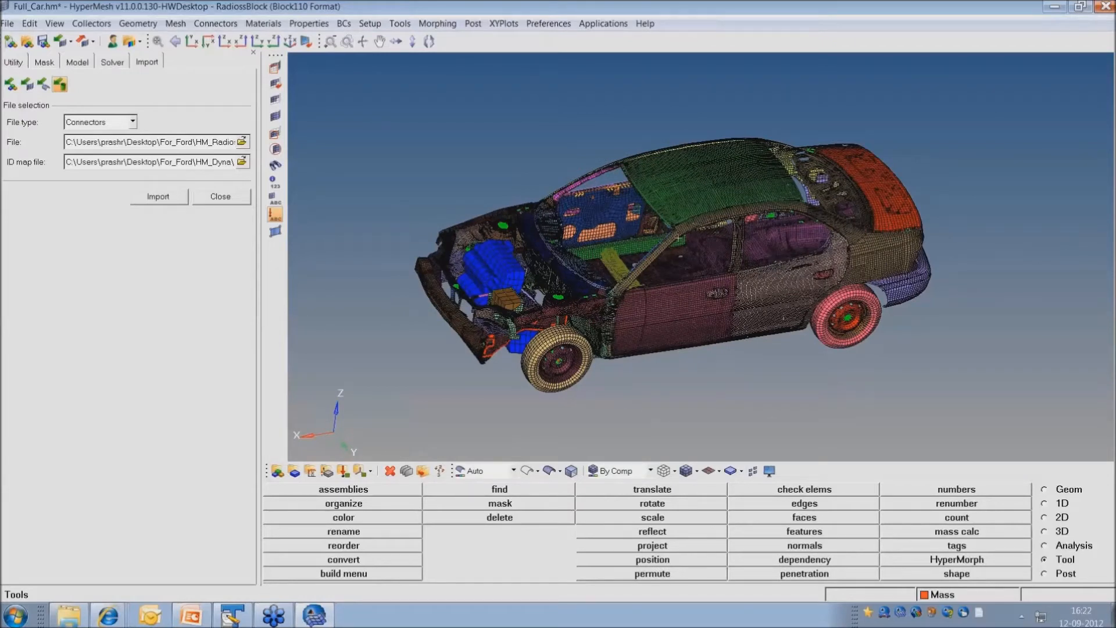
click(400, 23)
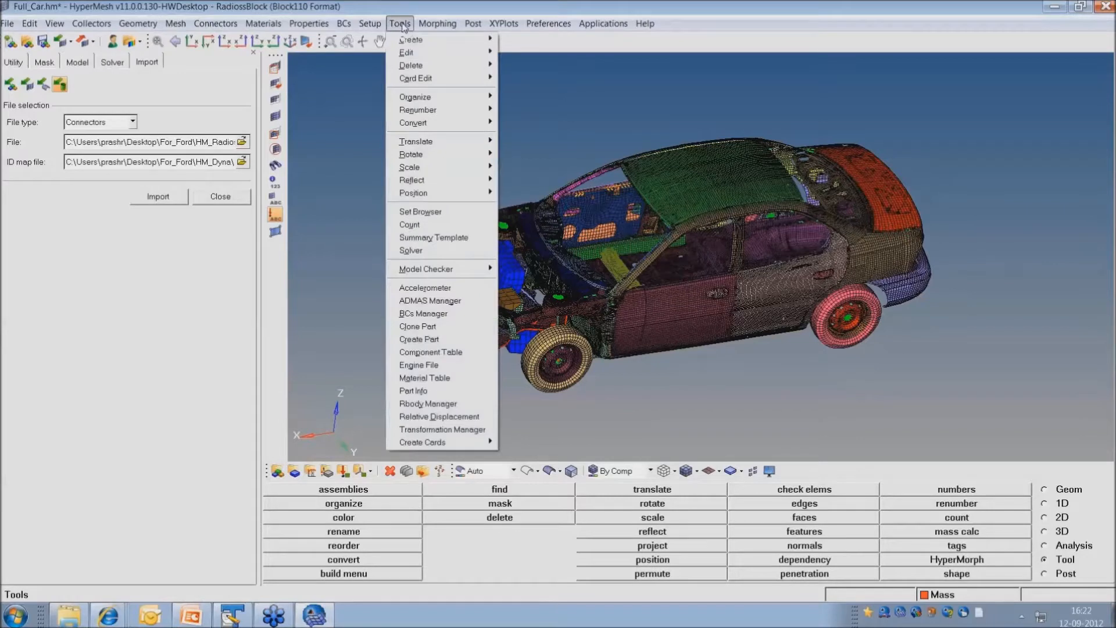
click(446, 320)
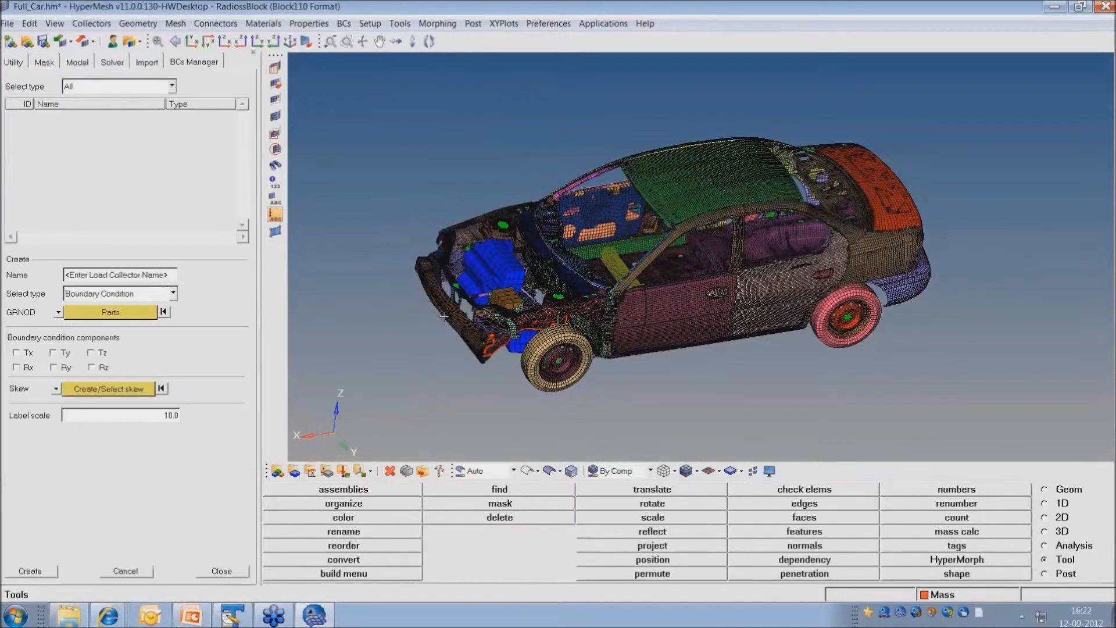
Name the load collector BC and try switching all six translational and rotational boundary condition components on and off
click(139, 275)
text(BC)
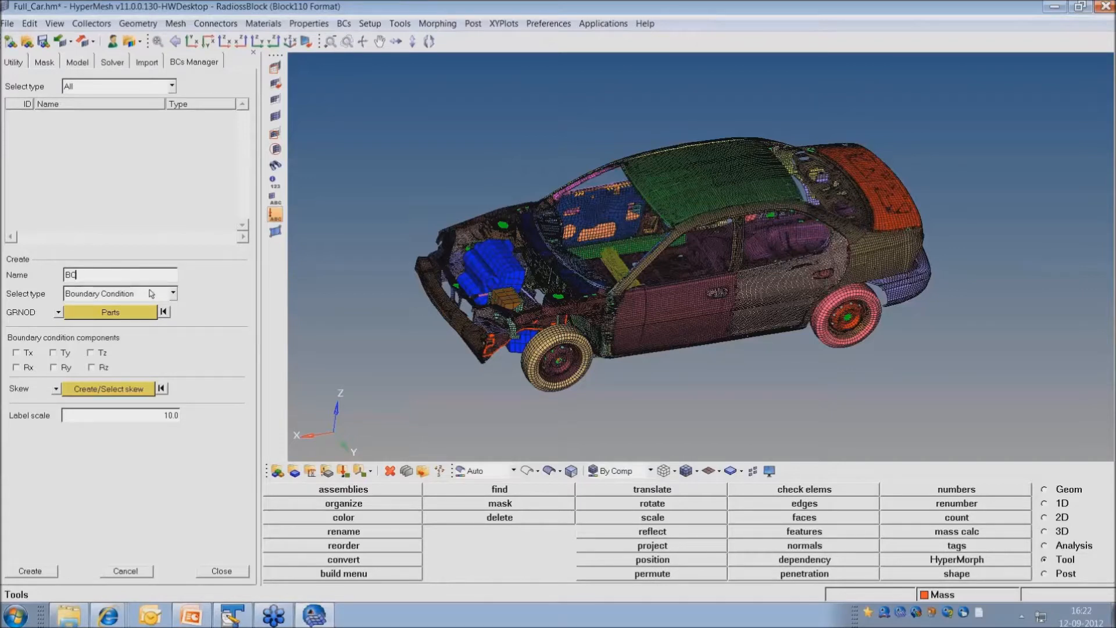
click(31, 356)
click(18, 368)
click(53, 353)
click(53, 368)
click(92, 367)
click(90, 353)
click(15, 352)
click(16, 367)
click(63, 369)
click(58, 353)
click(96, 353)
click(99, 367)
Rename the load collector to Initial Vel and choose Initial Velocity as its load type
double_click(82, 277)
text(Initial Vel)
click(129, 294)
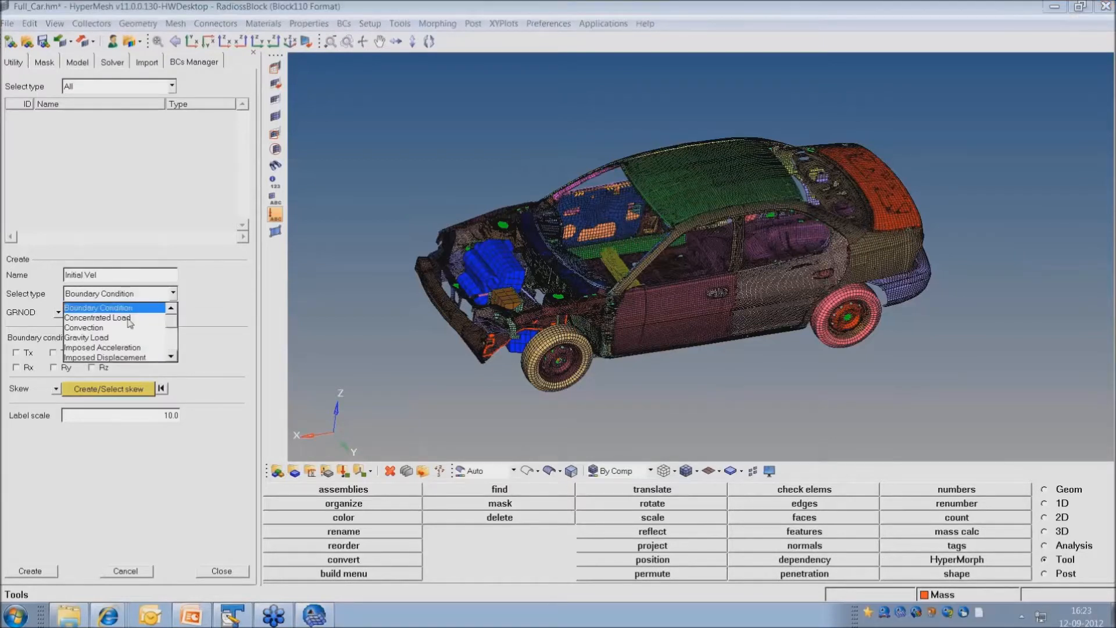
click(171, 357)
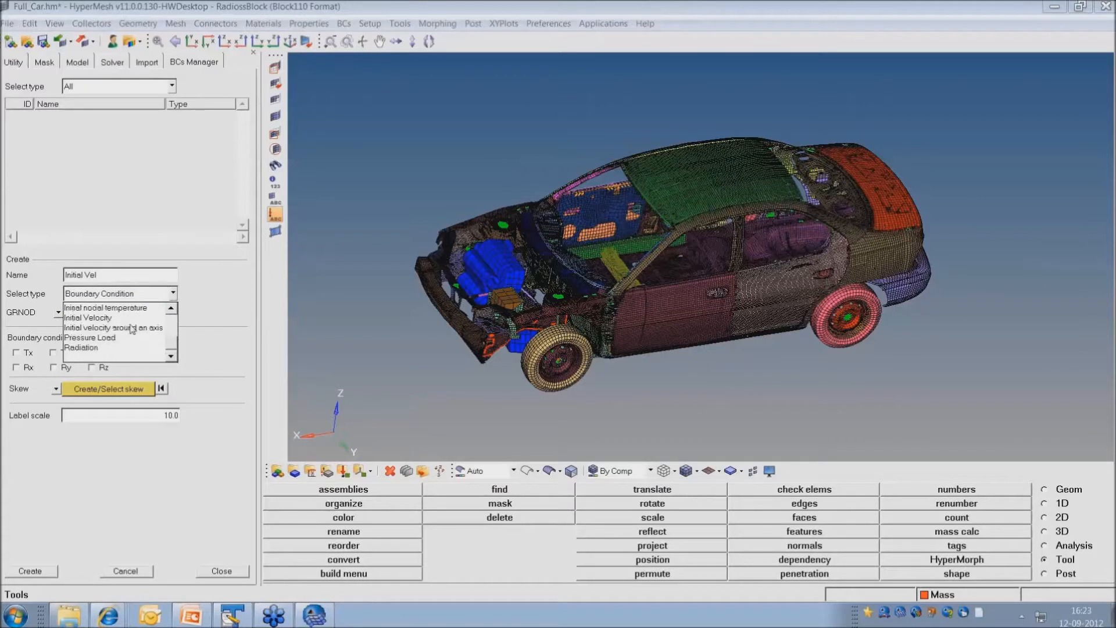
click(102, 321)
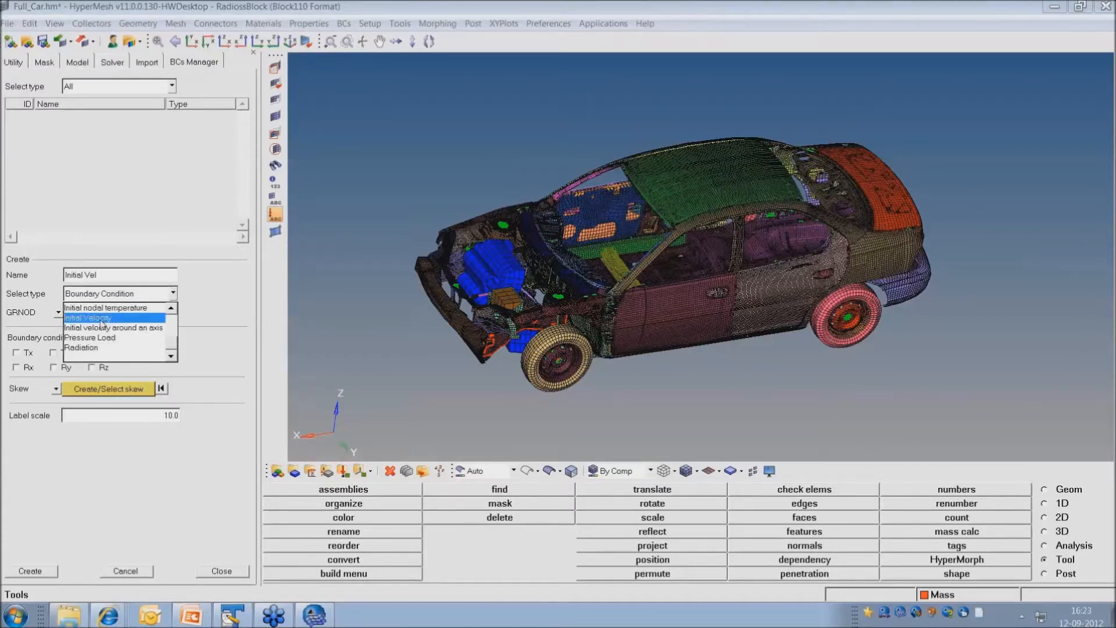
click(102, 321)
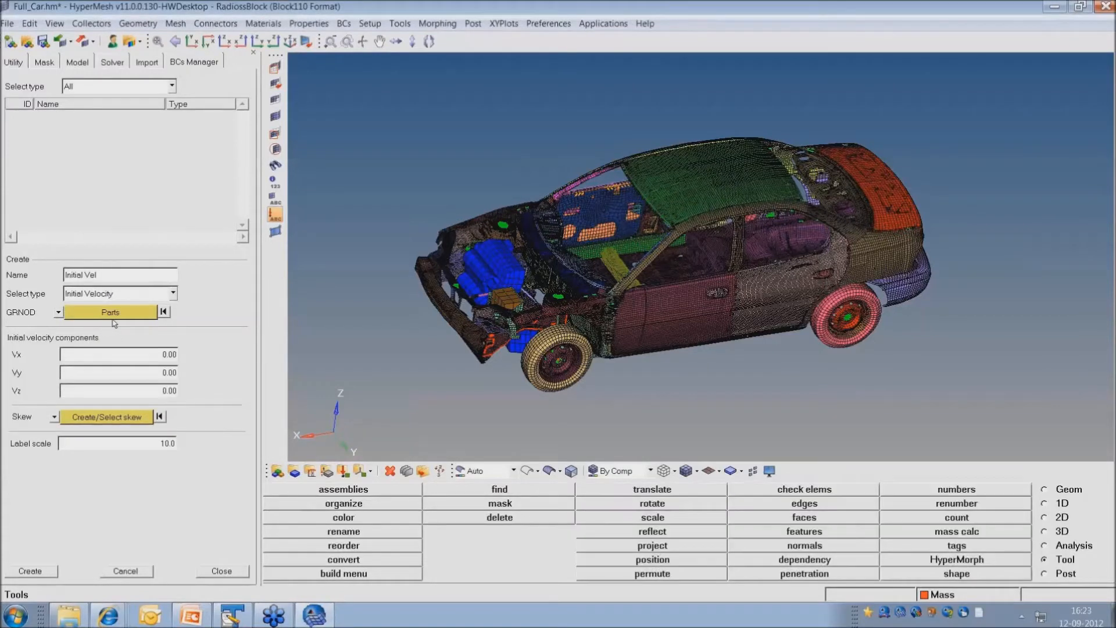
Switch the node group selection to nodes and select all nodes of the whole car
click(58, 312)
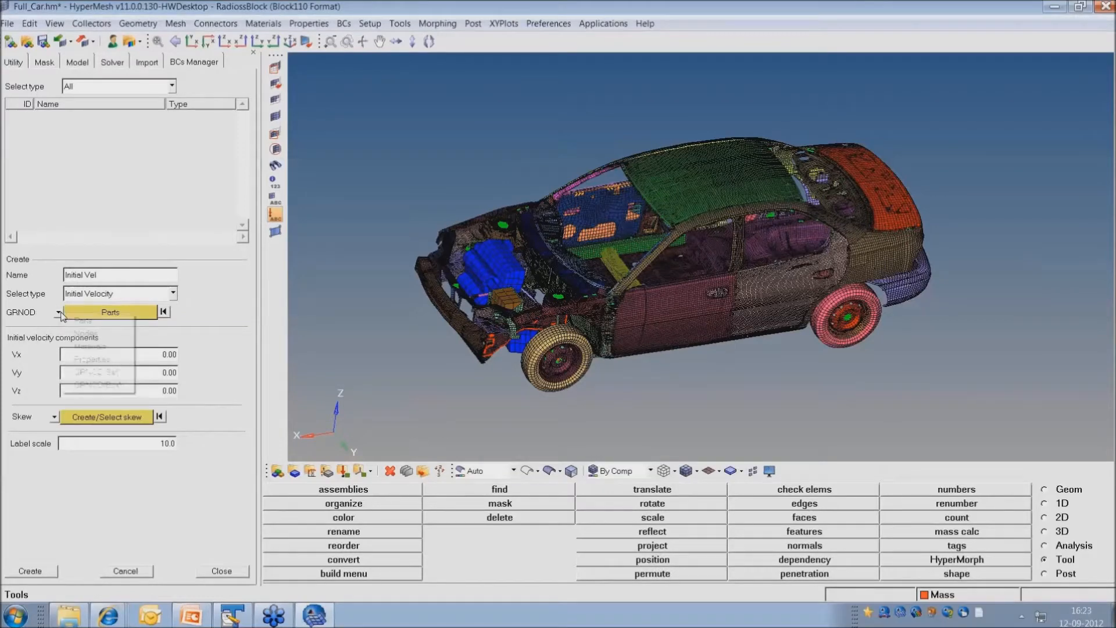
click(84, 333)
scroll(617, 288, down, 2)
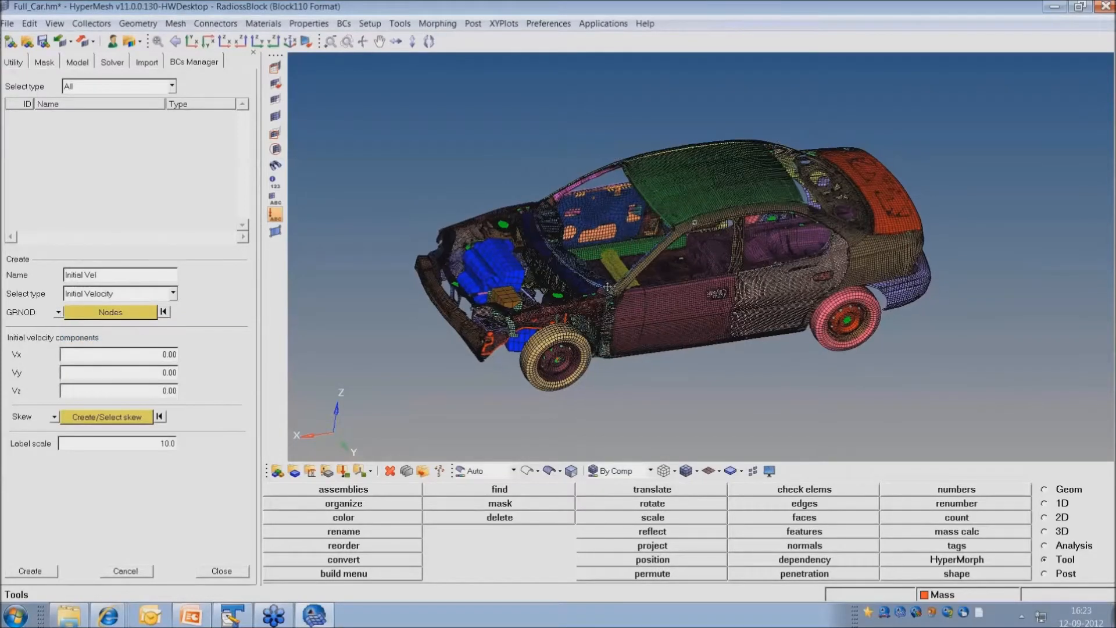
ctrl+right_drag(686, 276, 667, 284)
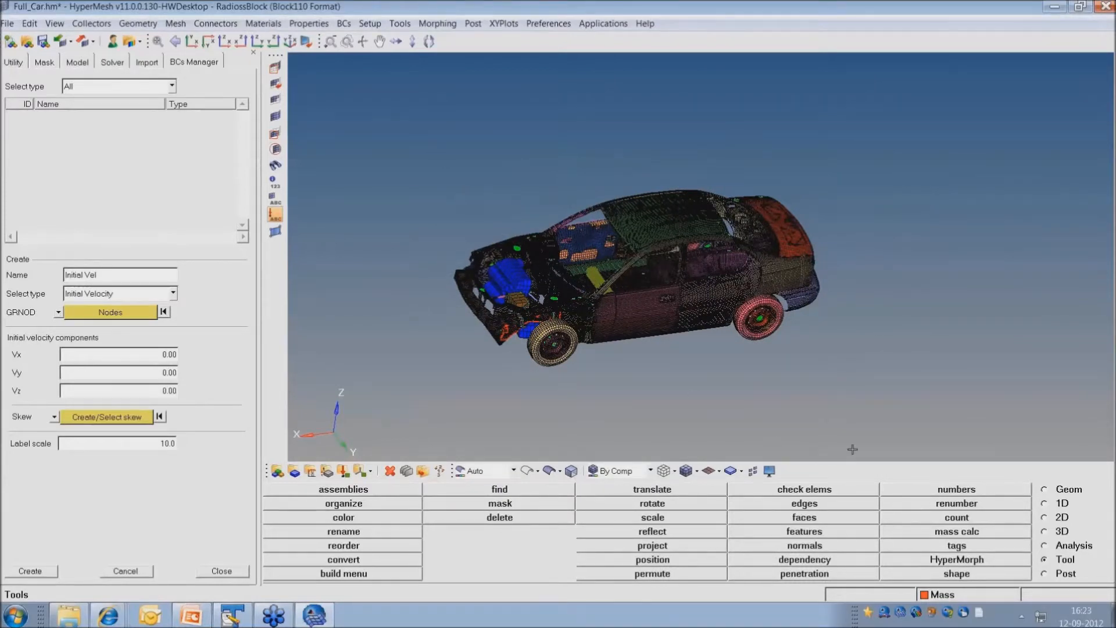
click(116, 312)
shift+drag(404, 149, 916, 442)
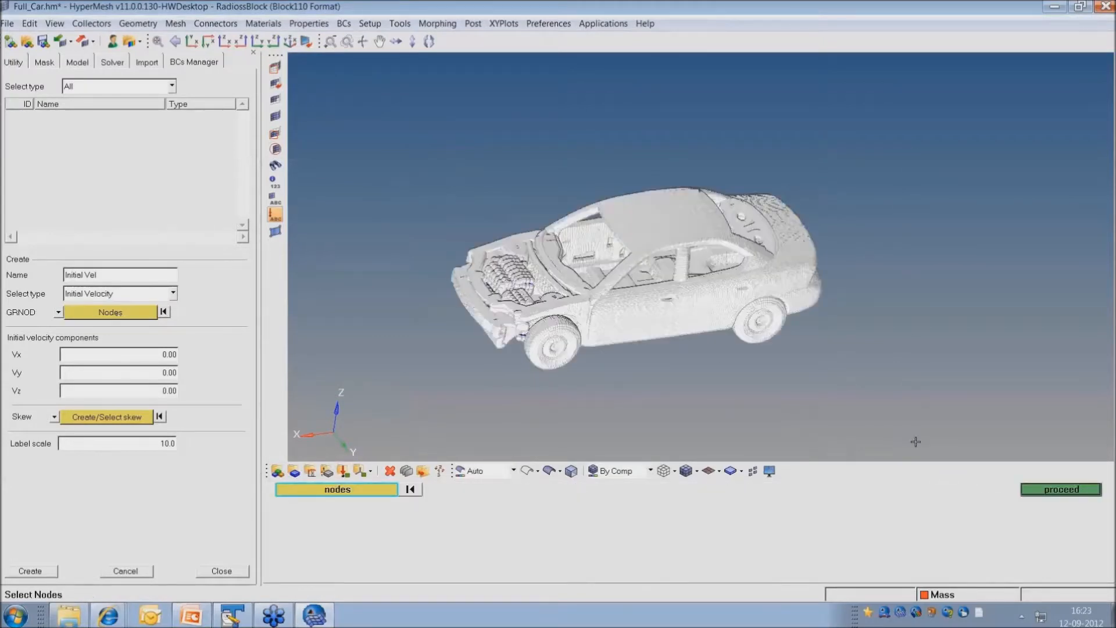
click(1062, 492)
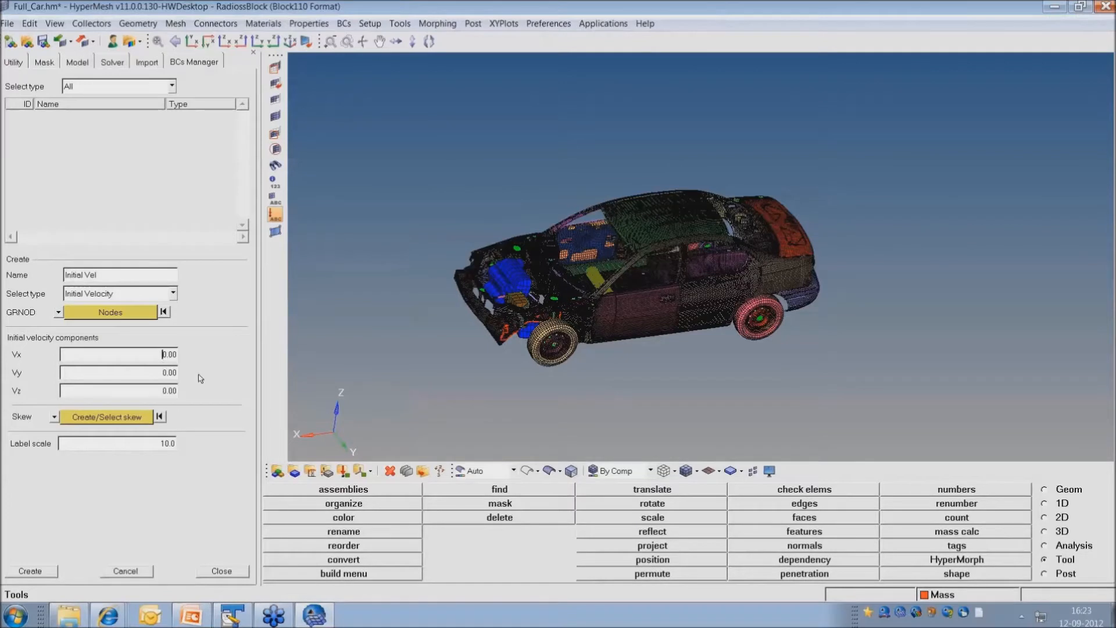
Create the initial velocity load with a Vx component of 10000 and close the BCs Manager
key(BackSpace)
key(BackSpace)
key(BackSpace)
text(1000)
ctrl+drag(664, 275, 542, 346)
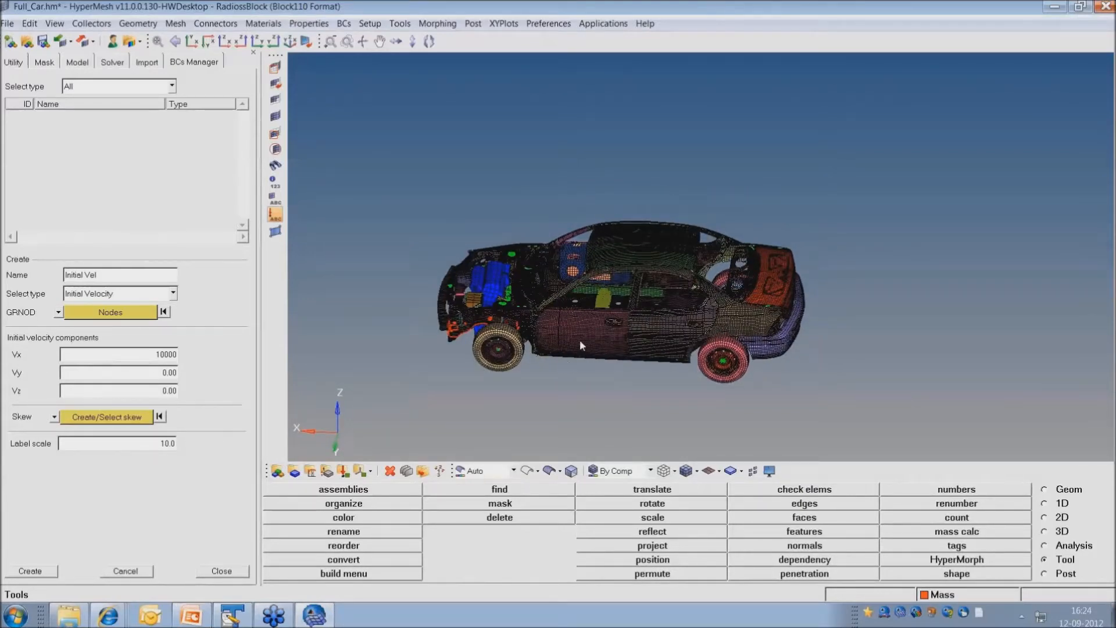
ctrl+drag(564, 343, 619, 256)
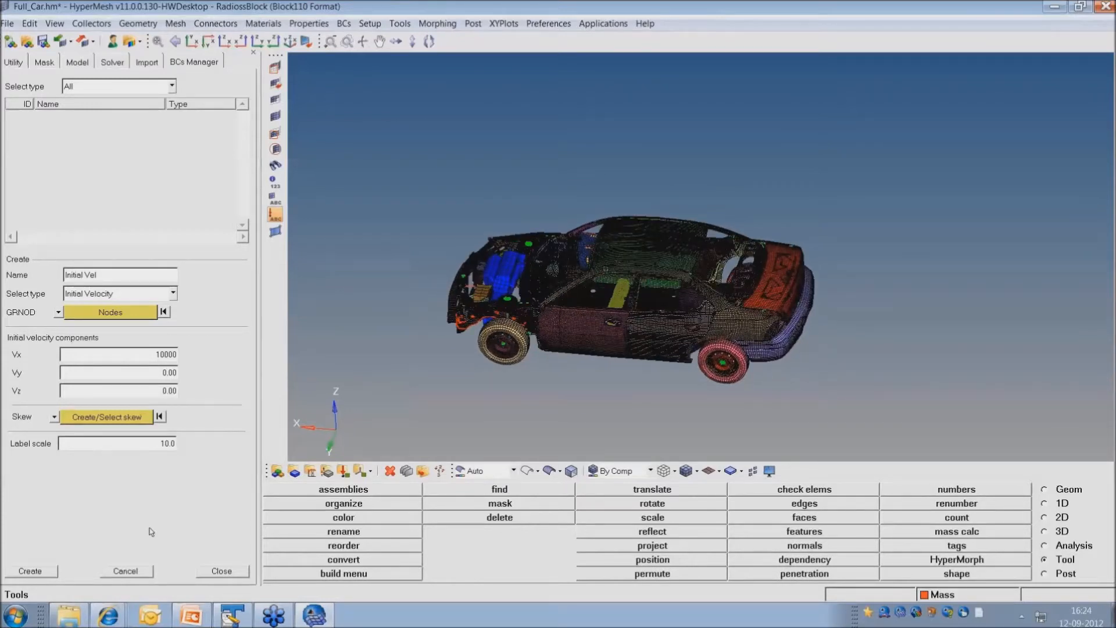
click(23, 572)
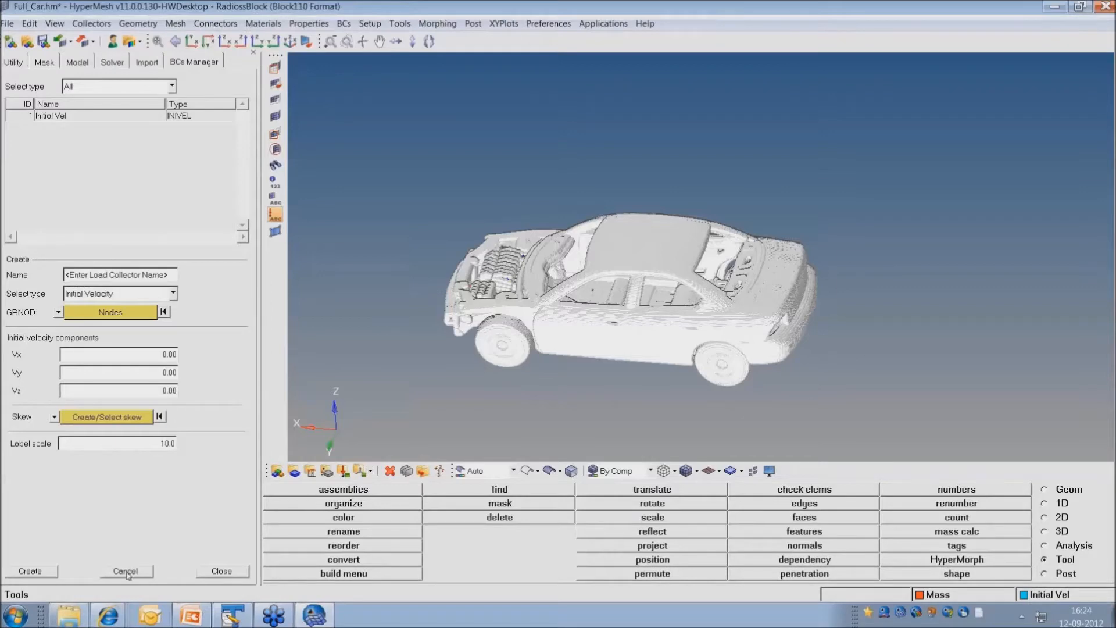
click(241, 575)
Select the roof panel's elements by face in the Translate tool and duplicate them
ctrl+drag(678, 325, 613, 261)
ctrl+scroll(599, 247, up, 5)
ctrl+drag(639, 299, 632, 289)
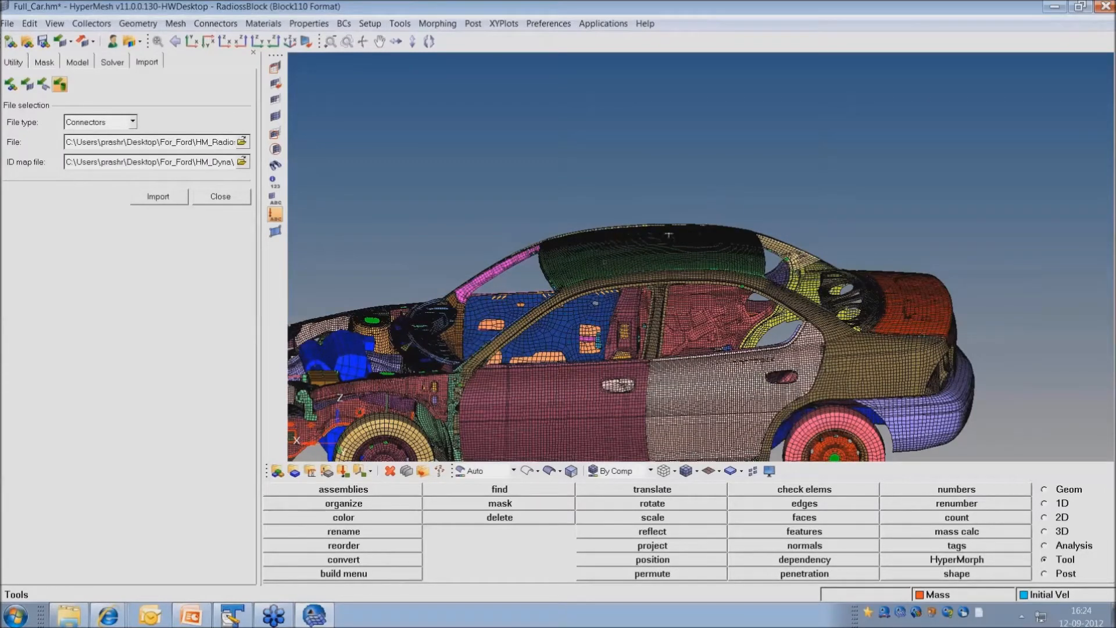
ctrl+drag(620, 269, 592, 227)
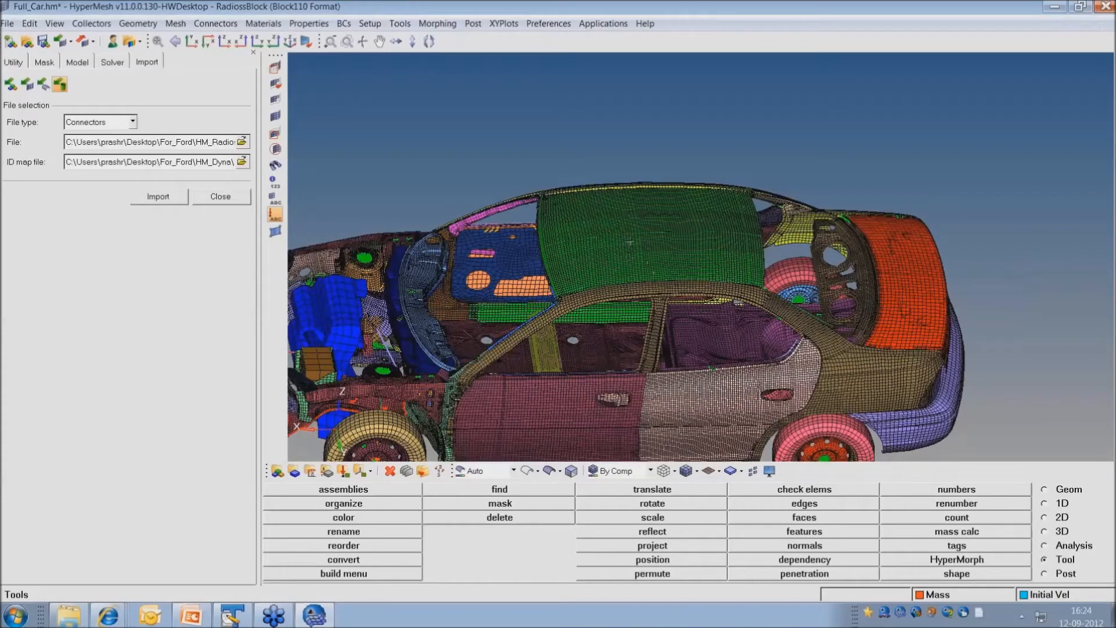
ctrl+drag(602, 254, 605, 260)
ctrl+scroll(605, 257, up, 4)
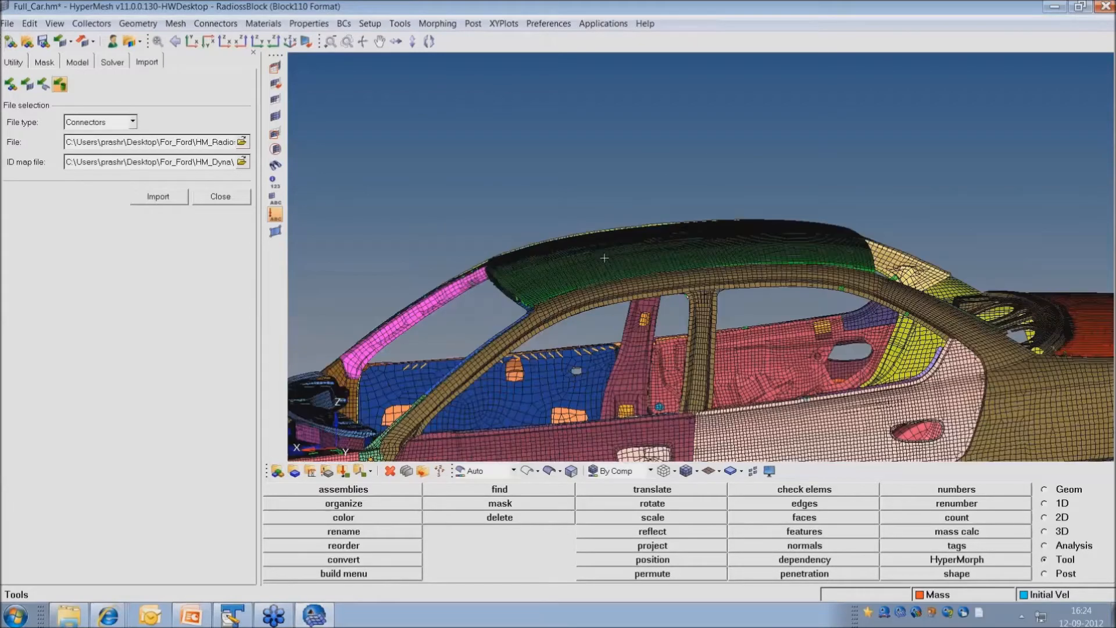
key(shift+F4)
click(550, 269)
click(355, 487)
click(783, 546)
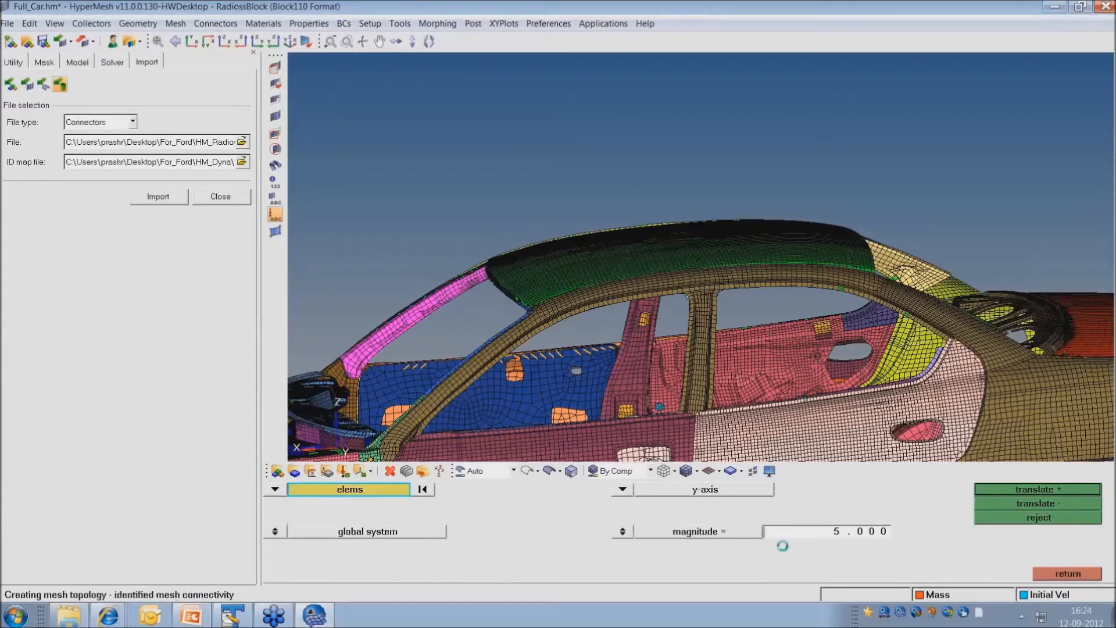
click(361, 490)
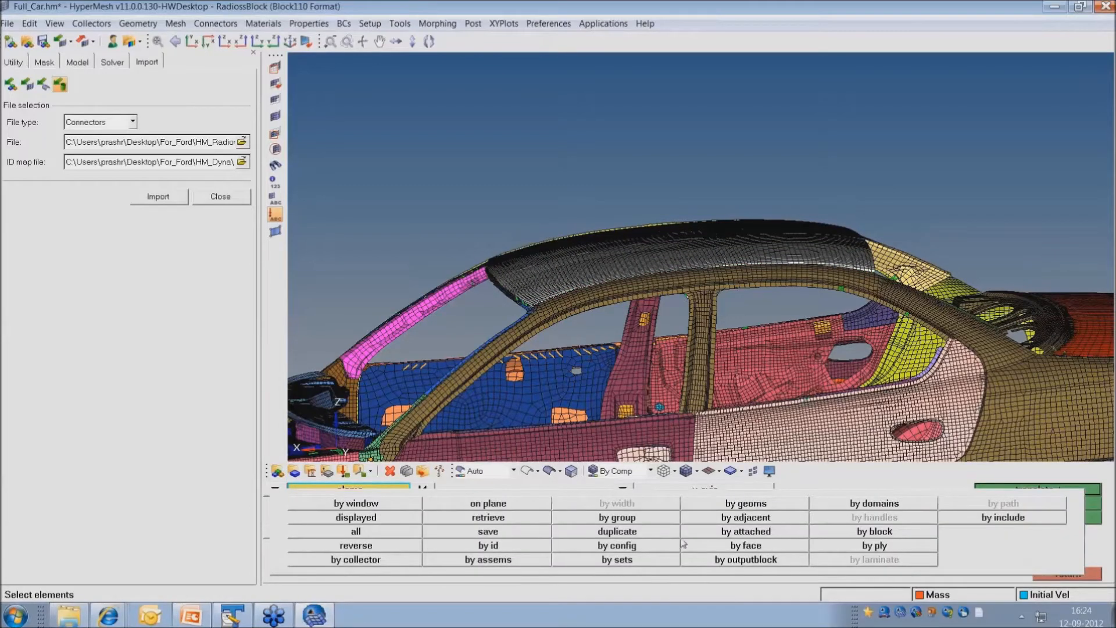
click(657, 537)
click(329, 503)
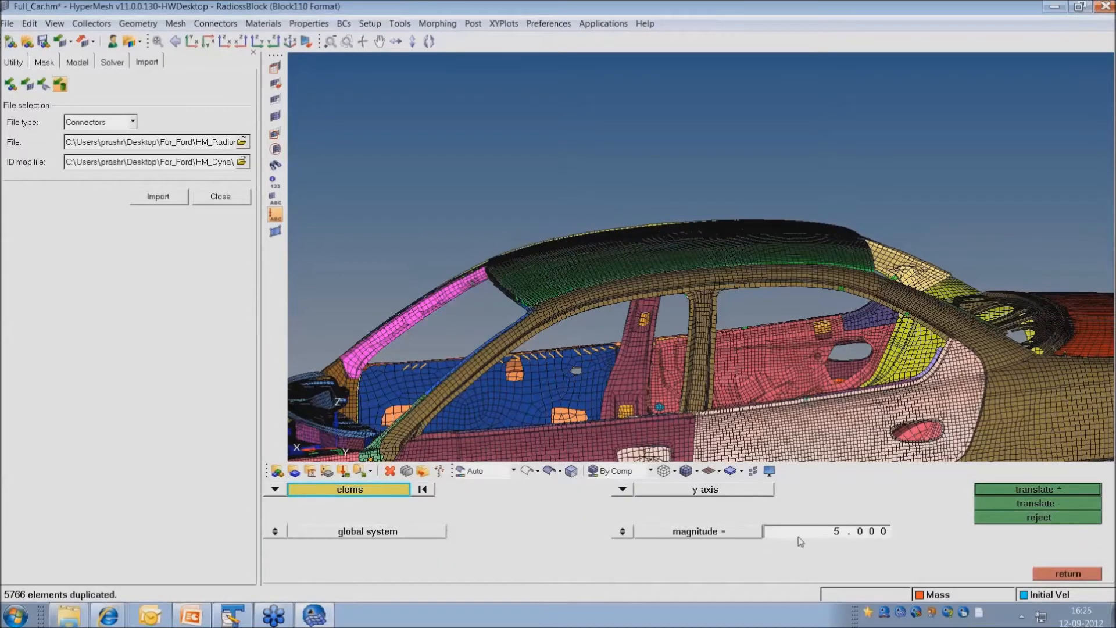
Set the translation direction to the z-axis and its magnitude to 25
click(623, 489)
click(614, 531)
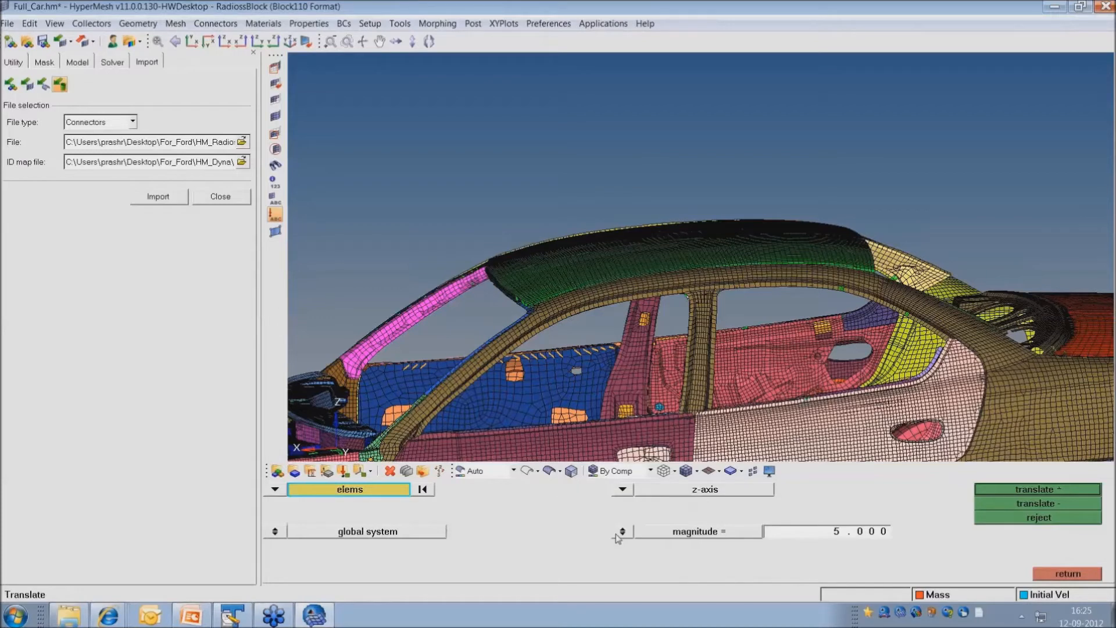
click(829, 533)
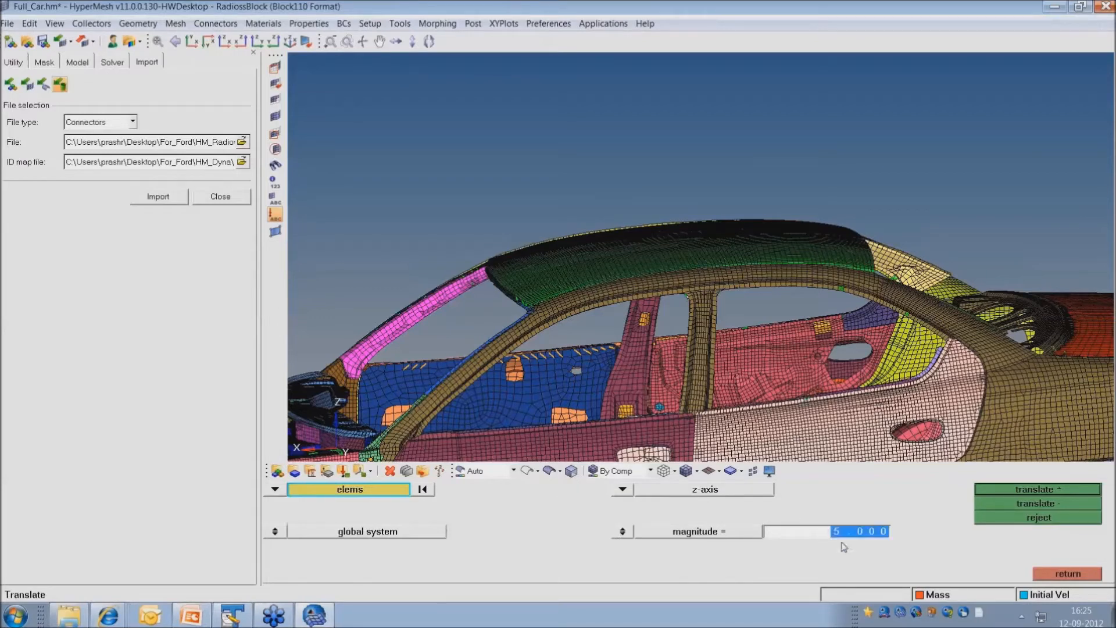
text(25)
key(Return)
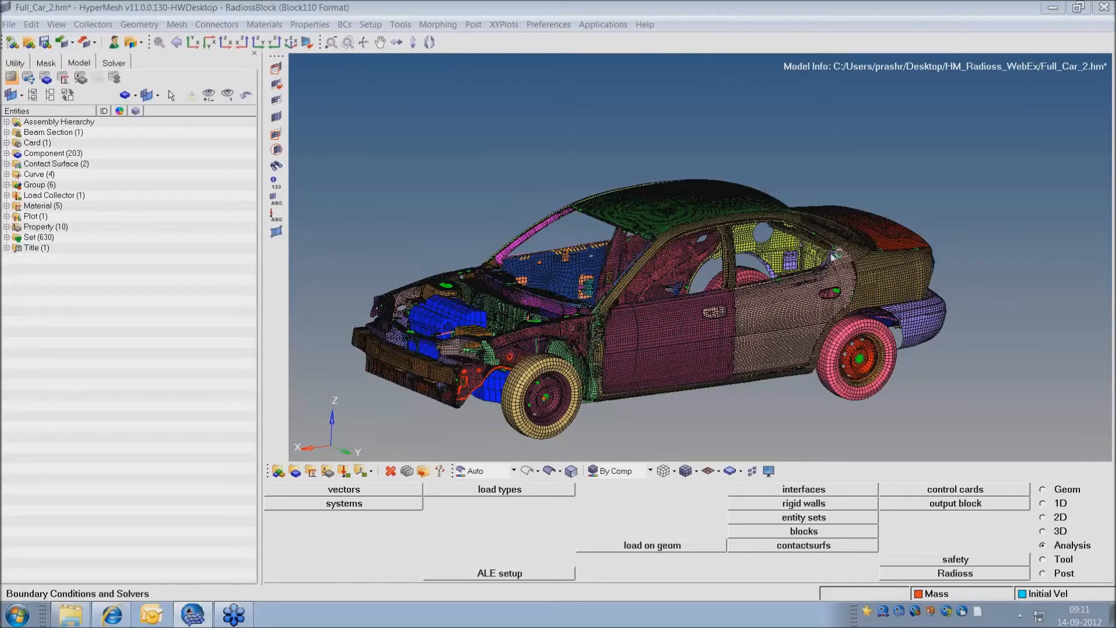
Retrieve the saved roof elements in the Translate tool and move them in the positive z direction with a magnitude of 25
ctrl+right_drag(657, 251, 706, 211)
scroll(706, 210, up, 4)
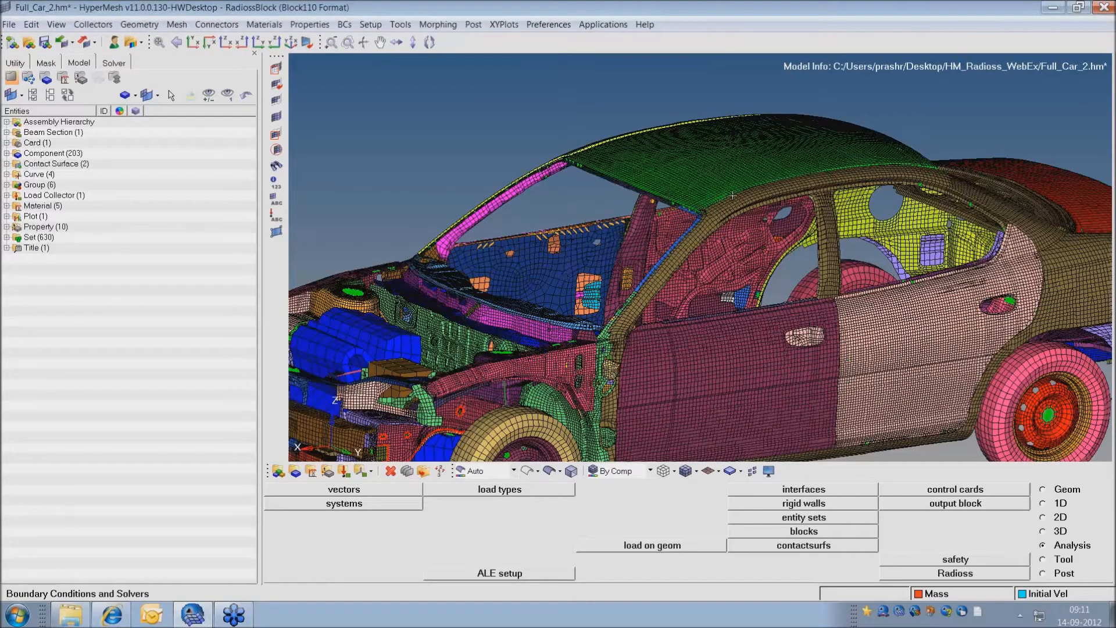
key(shift+F4)
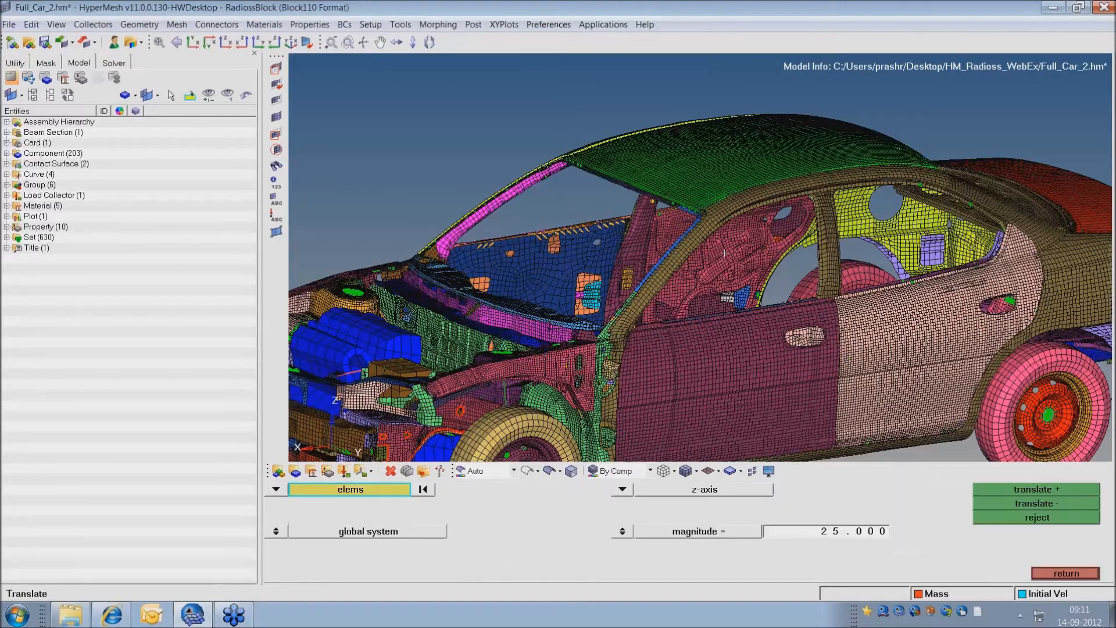
click(365, 494)
click(512, 514)
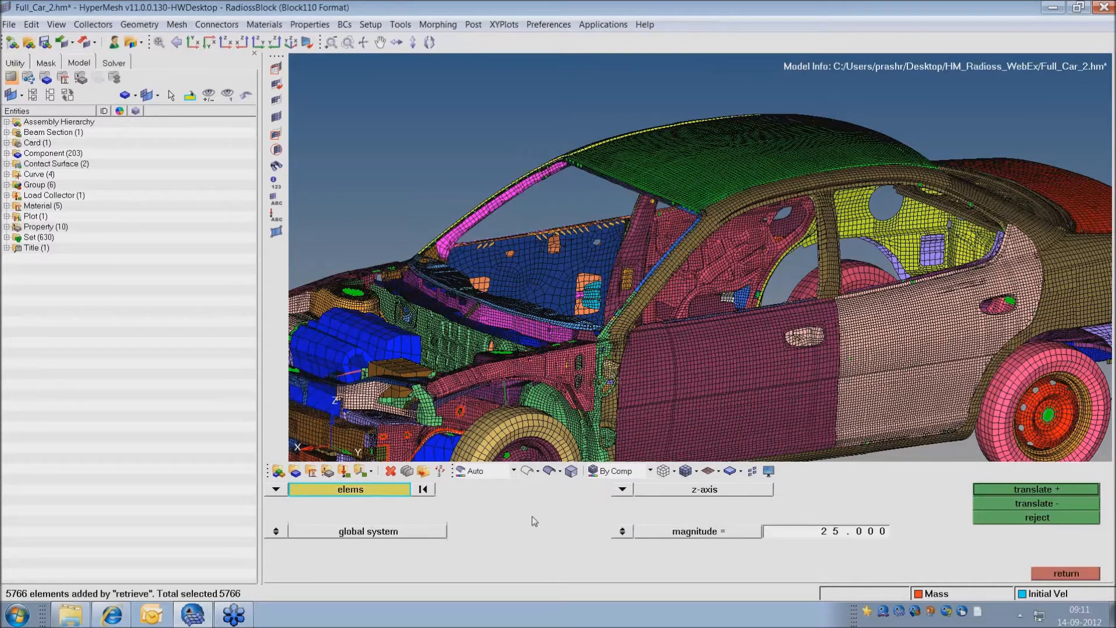
click(1015, 493)
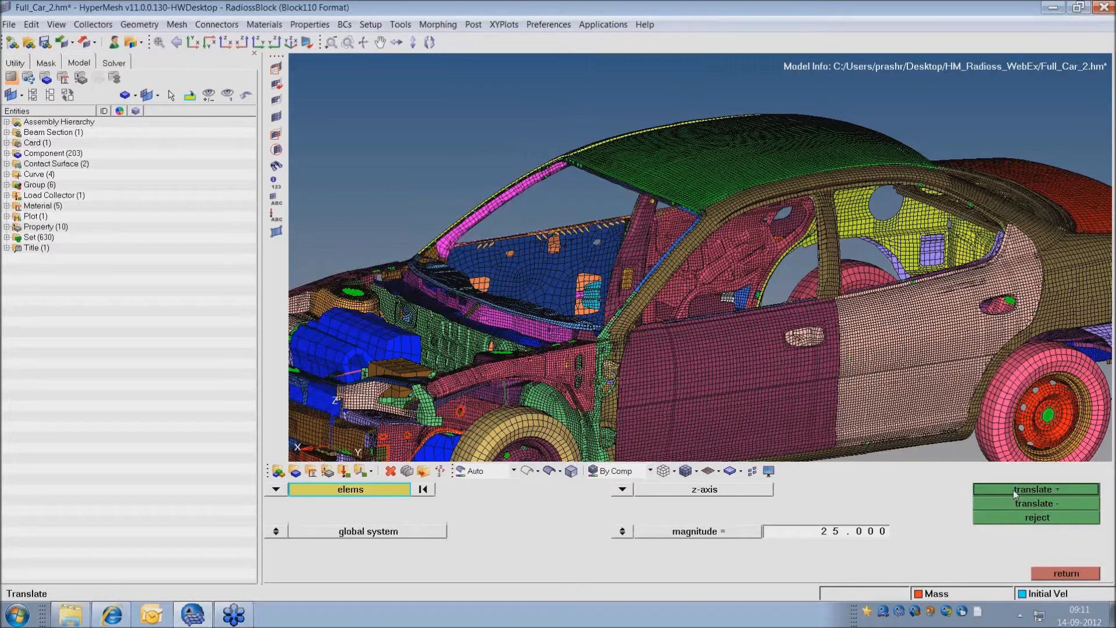
click(1015, 490)
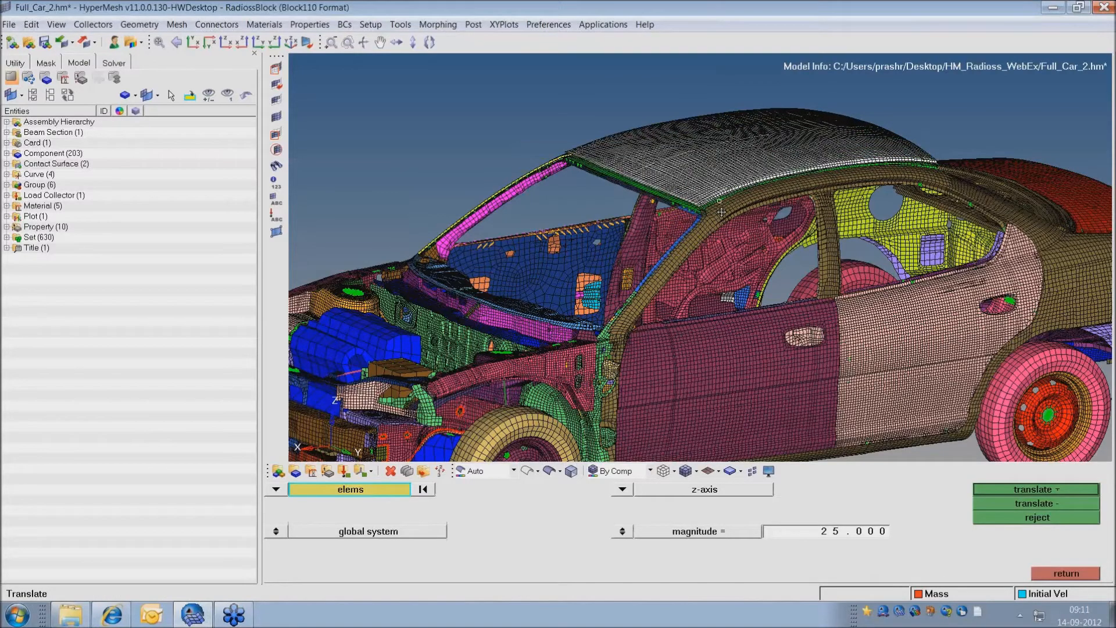
Examine the translated roof elements and their offset above the original roof from several angles and close up
ctrl+drag(721, 212, 736, 222)
ctrl+scroll(736, 222, down, 3)
ctrl+right_drag(723, 252, 742, 230)
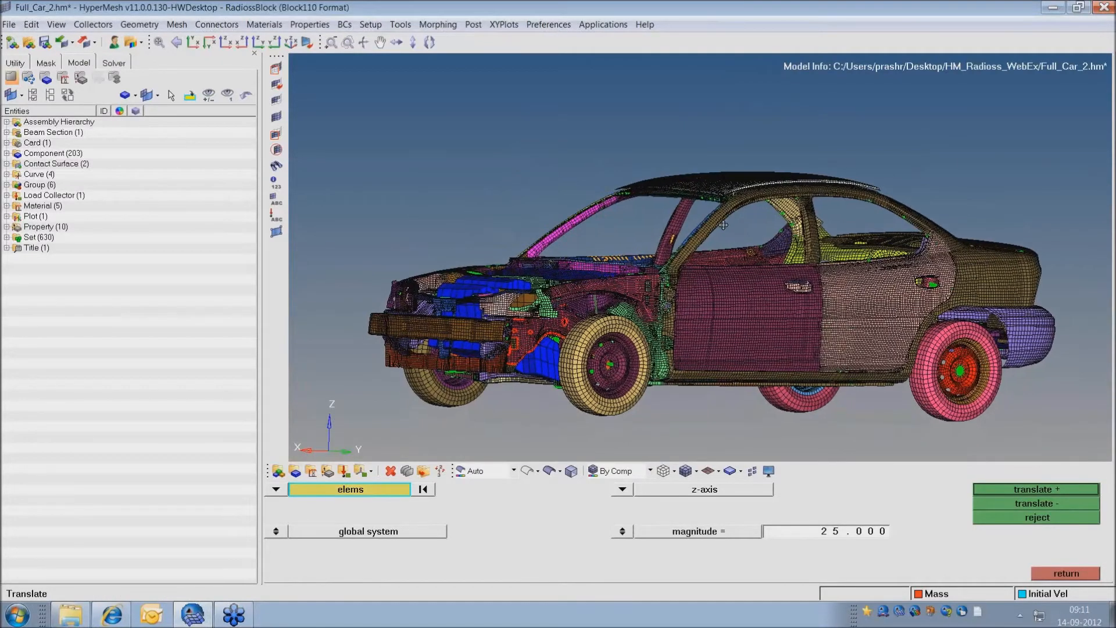
ctrl+drag(719, 224, 725, 257)
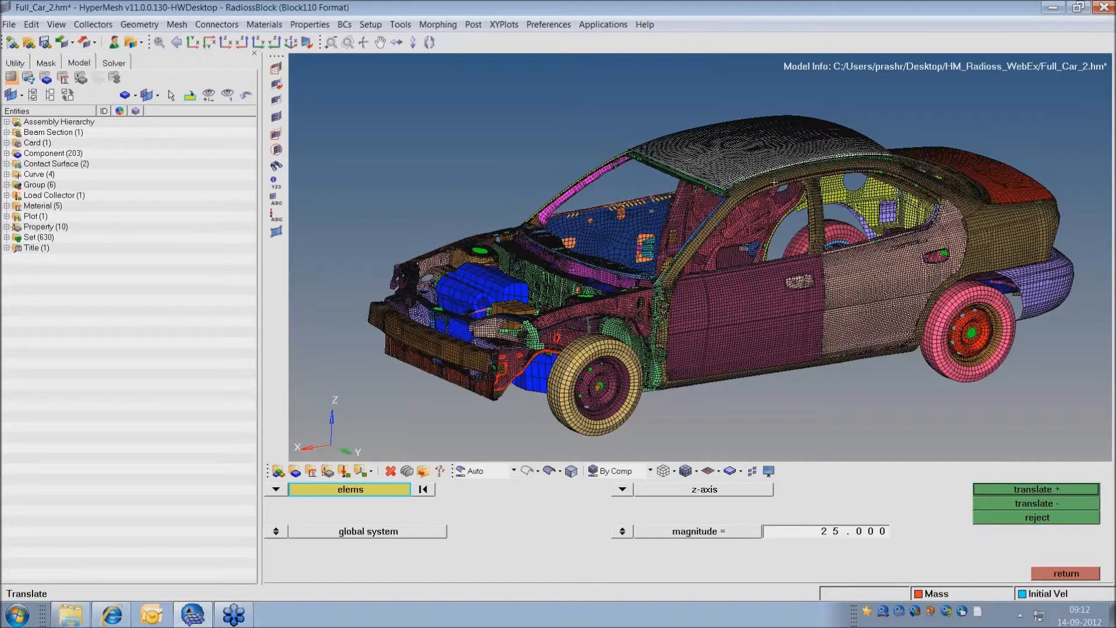
ctrl+drag(787, 178, 733, 174)
ctrl+scroll(732, 175, up, 4)
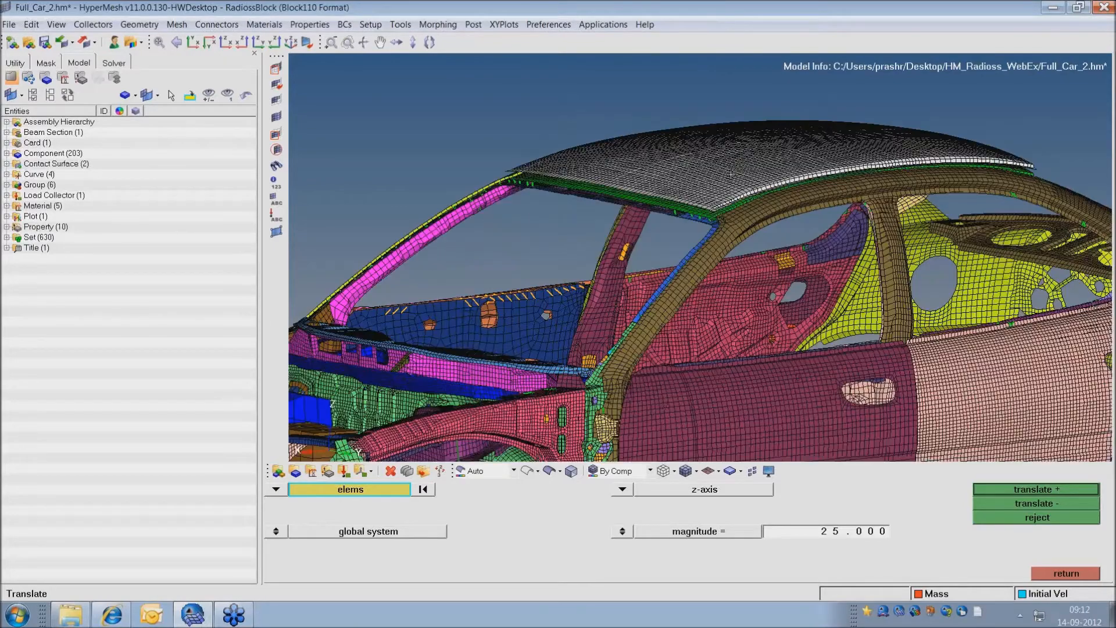
ctrl+scroll(731, 175, up, 3)
ctrl+scroll(751, 224, up, 2)
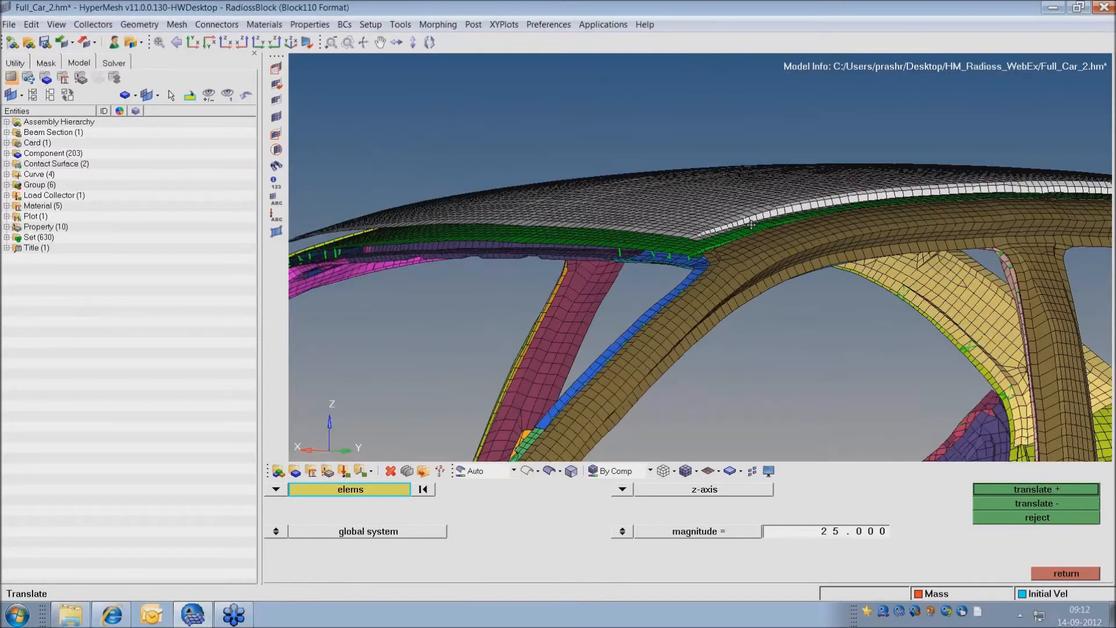
ctrl+drag(752, 225, 701, 239)
ctrl+scroll(701, 247, up, 2)
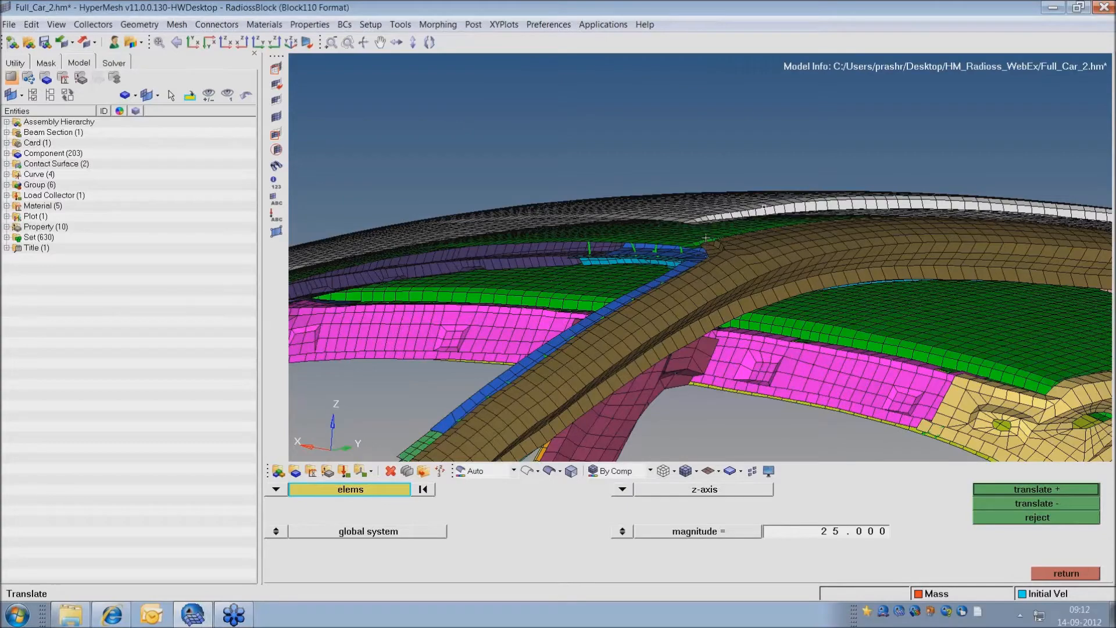
Inspect the gap between the offset roof copy and the original roof around the front corner and along the side edge
ctrl+drag(712, 233, 685, 263)
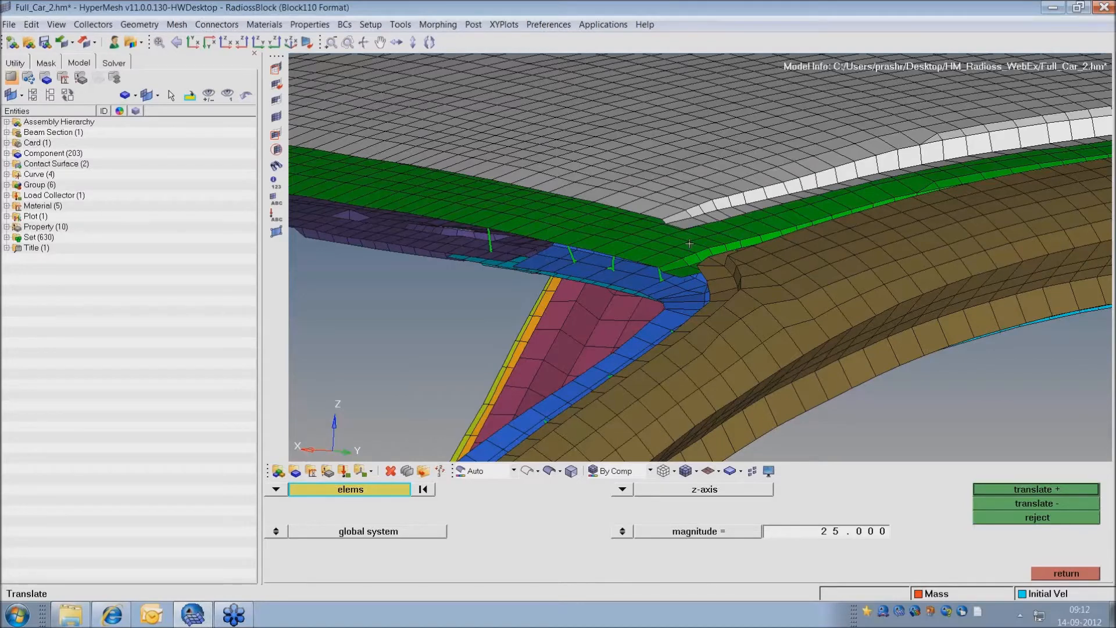
scroll(690, 244, down, 2)
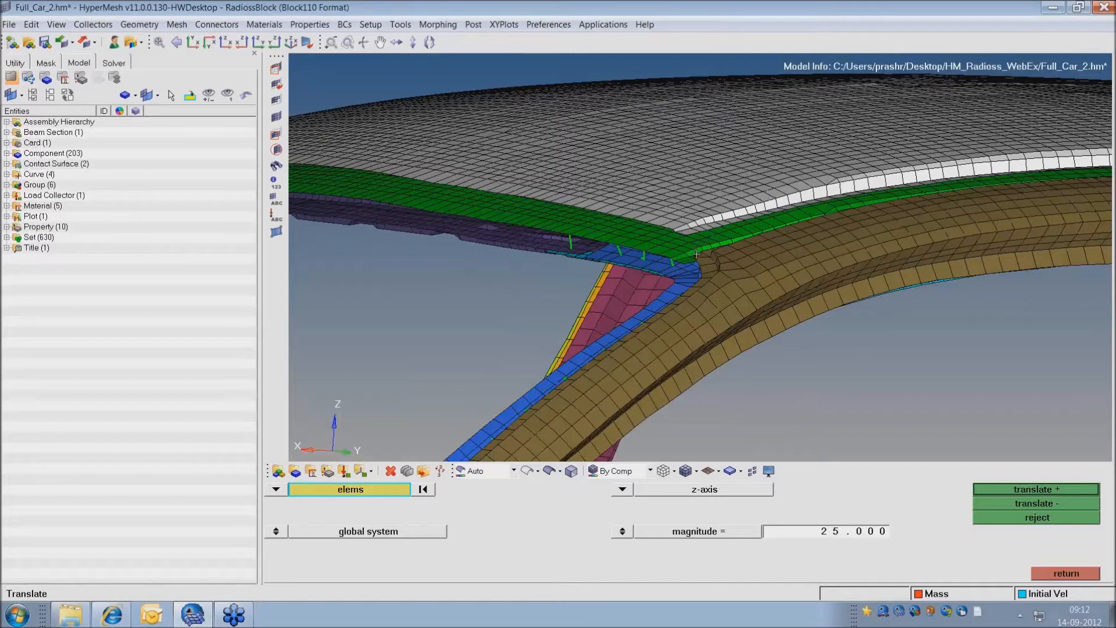
mouse_move(699, 244)
ctrl+mouse_down()
mouse_move(705, 229)
mouse_move(705, 238)
ctrl+mouse_up()
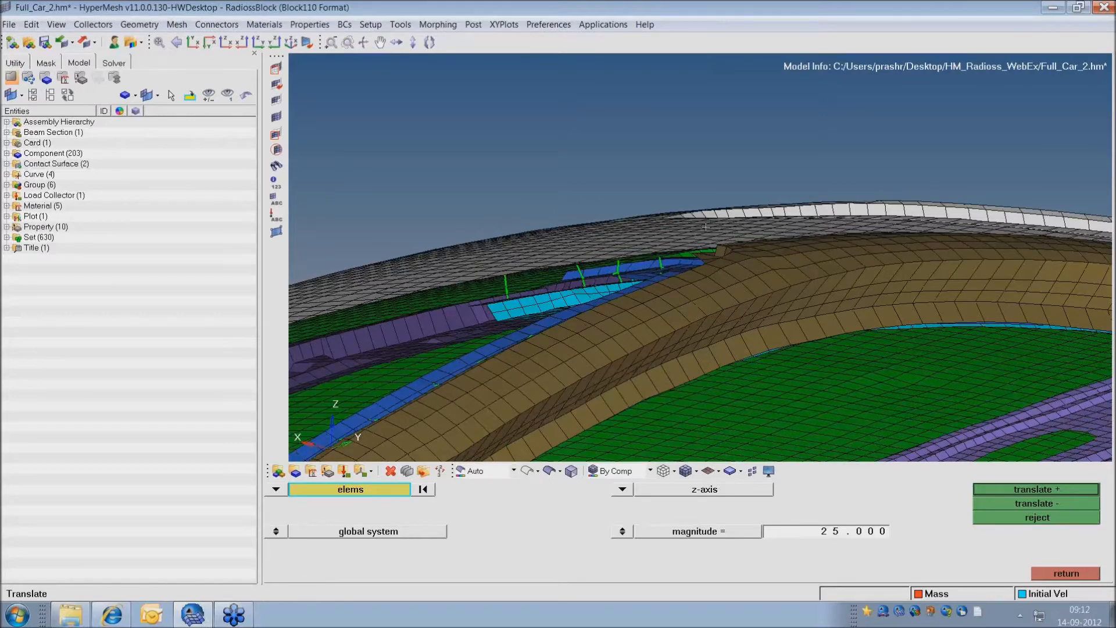
ctrl+drag(847, 224, 867, 247)
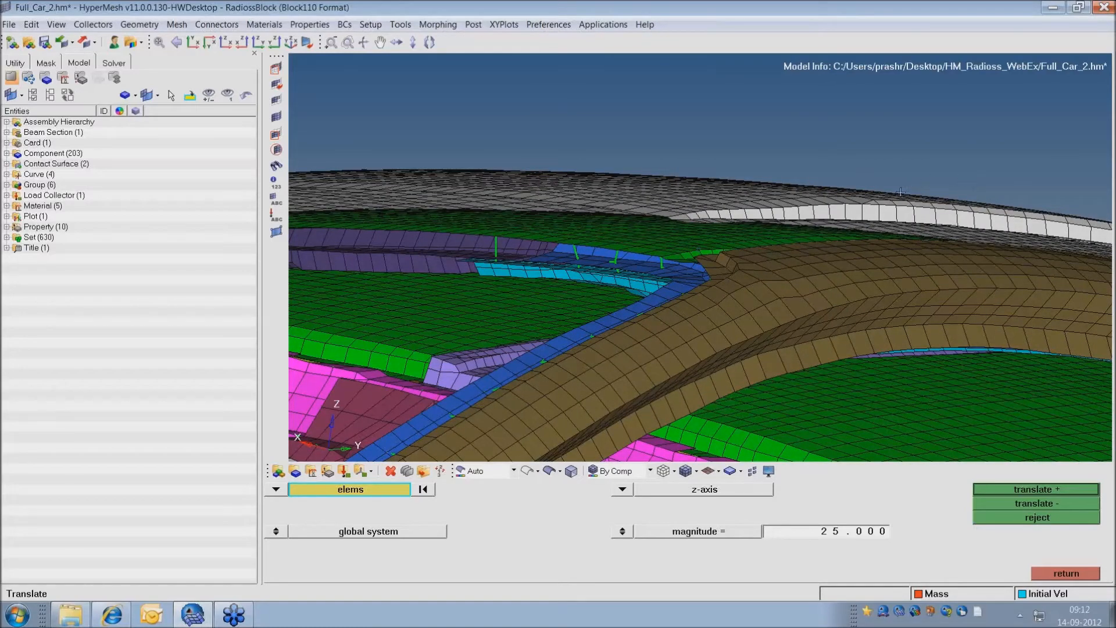
ctrl+drag(881, 230, 911, 206)
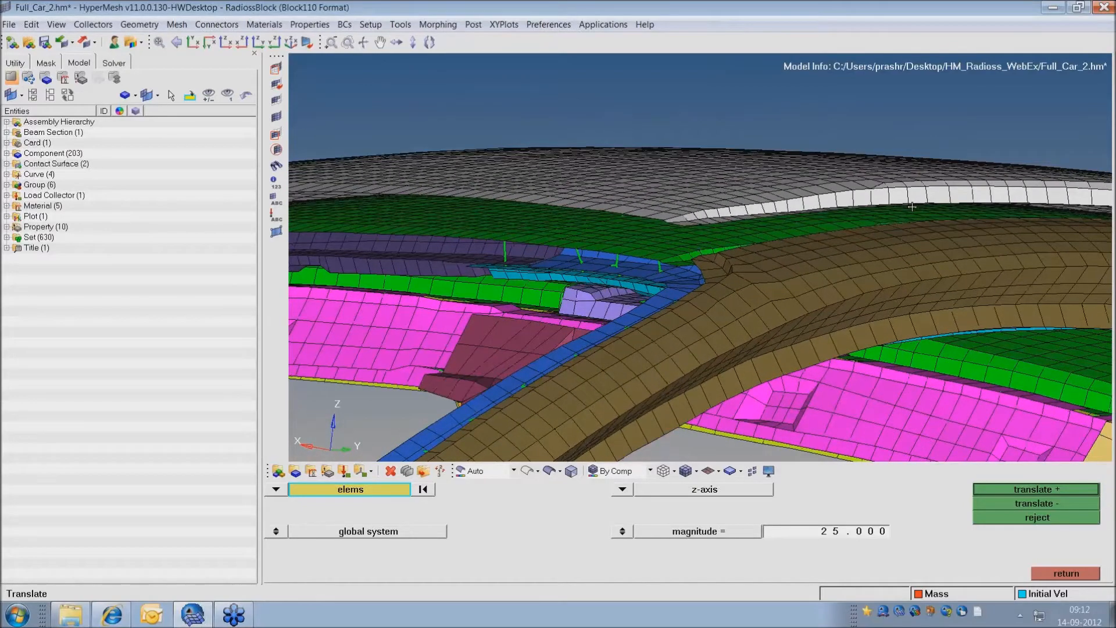
ctrl+drag(957, 215, 928, 223)
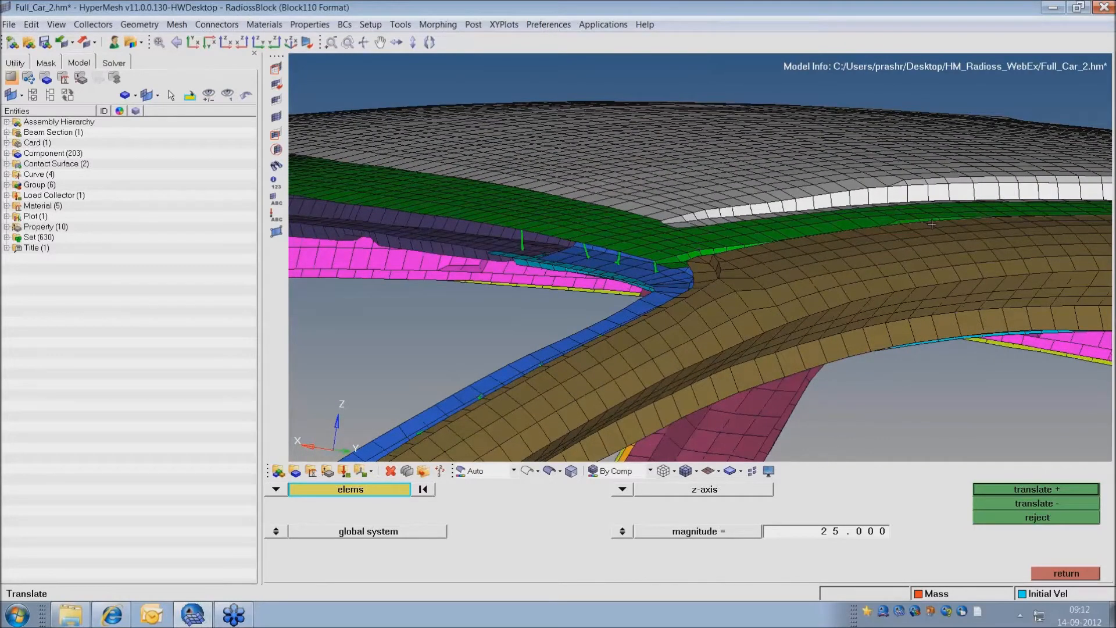
ctrl+drag(1013, 168, 841, 214)
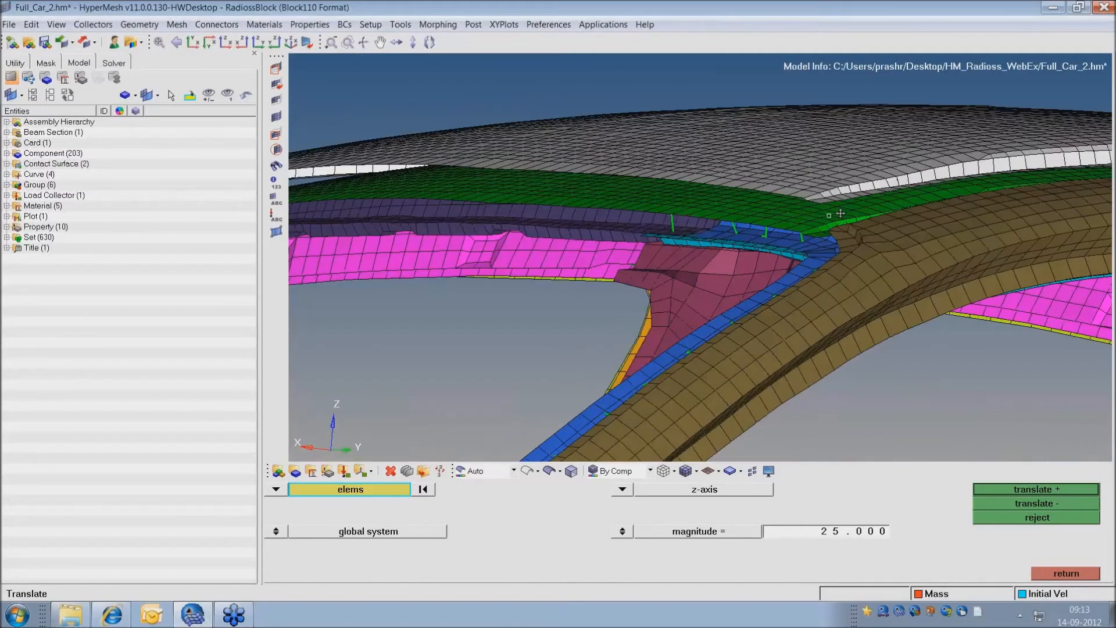
ctrl+scroll(836, 216, up, 2)
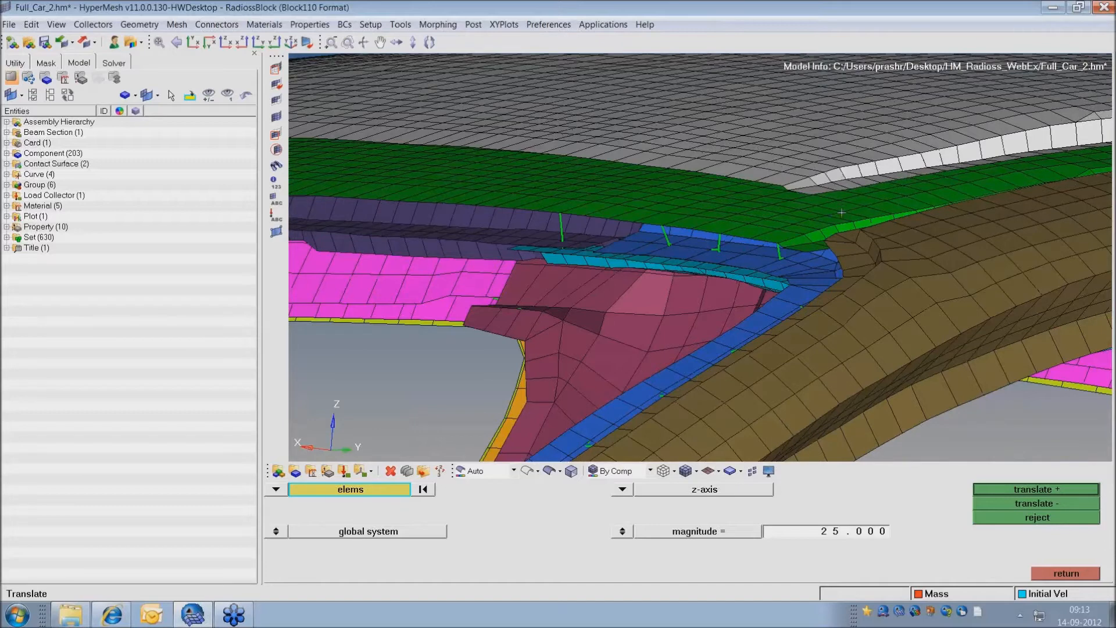
ctrl+drag(839, 228, 831, 195)
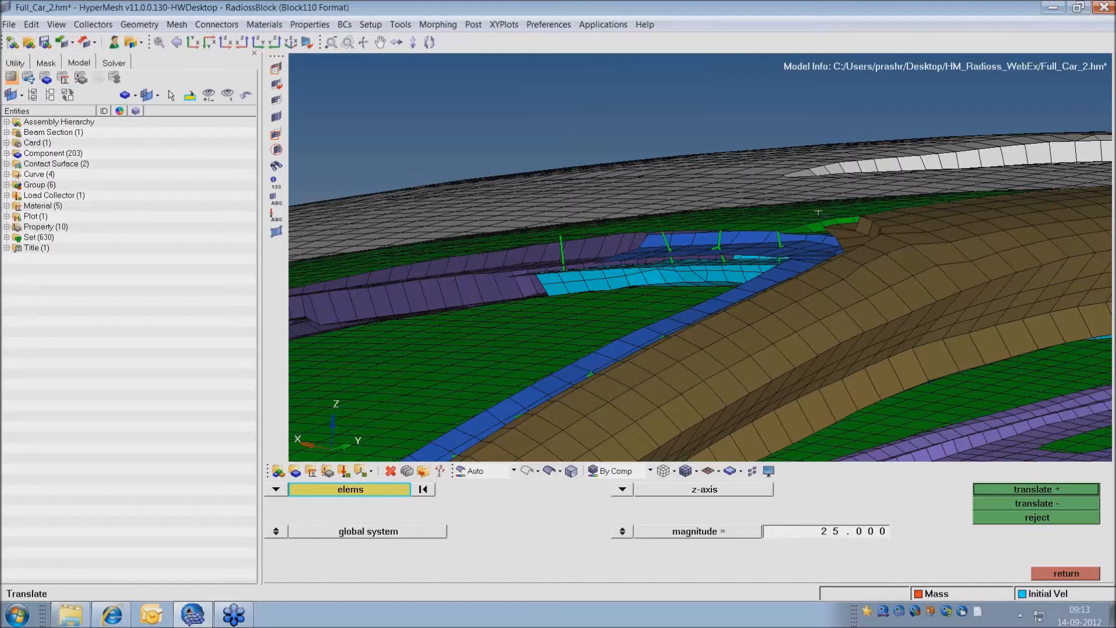
ctrl+click(872, 221)
mouse_move(873, 221)
ctrl+mouse_down()
mouse_move(845, 236)
mouse_move(859, 237)
ctrl+mouse_up()
ctrl+scroll(860, 237, down, 4)
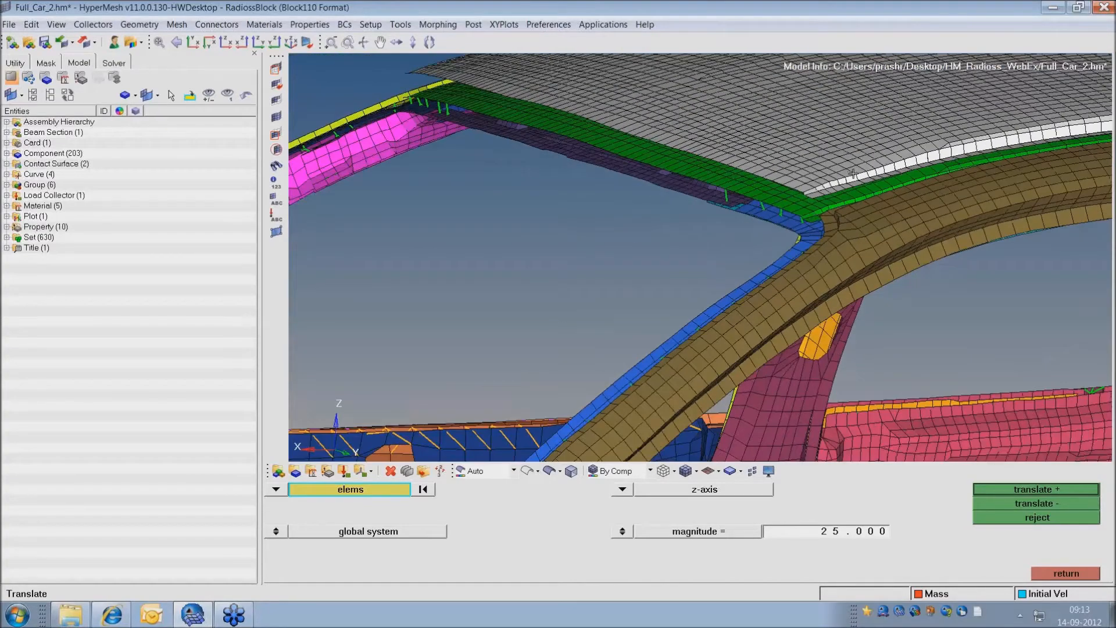
ctrl+right_drag(860, 183, 756, 205)
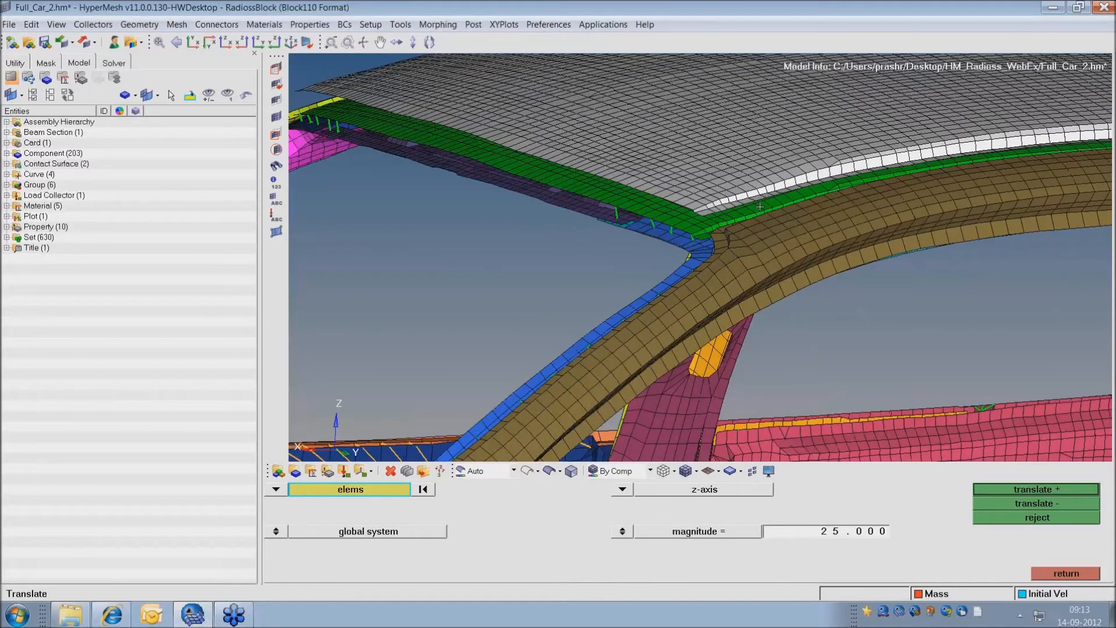
ctrl+scroll(773, 218, down, 5)
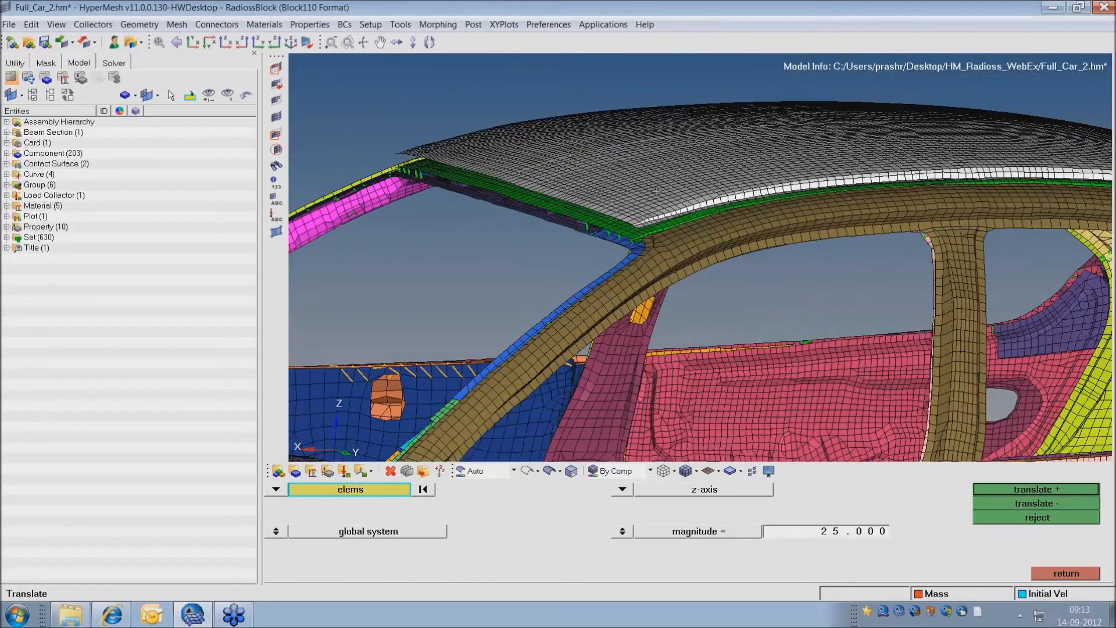
key(Escape)
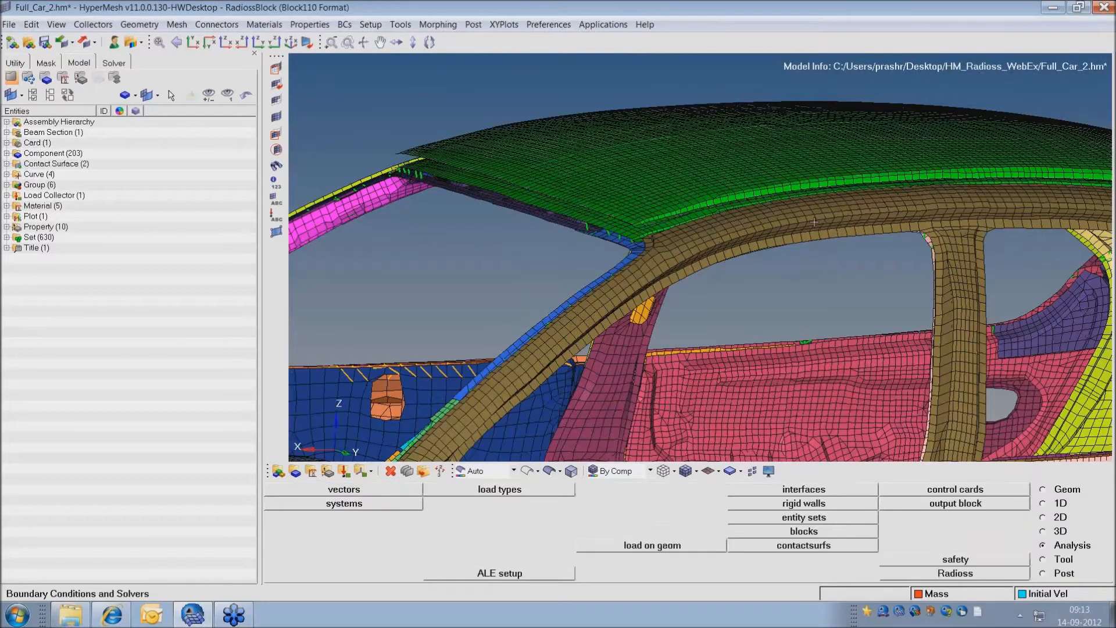
Select the offset roof copy's elements by face in the Mask tool, reverse the selection and mask everything else
key(F5)
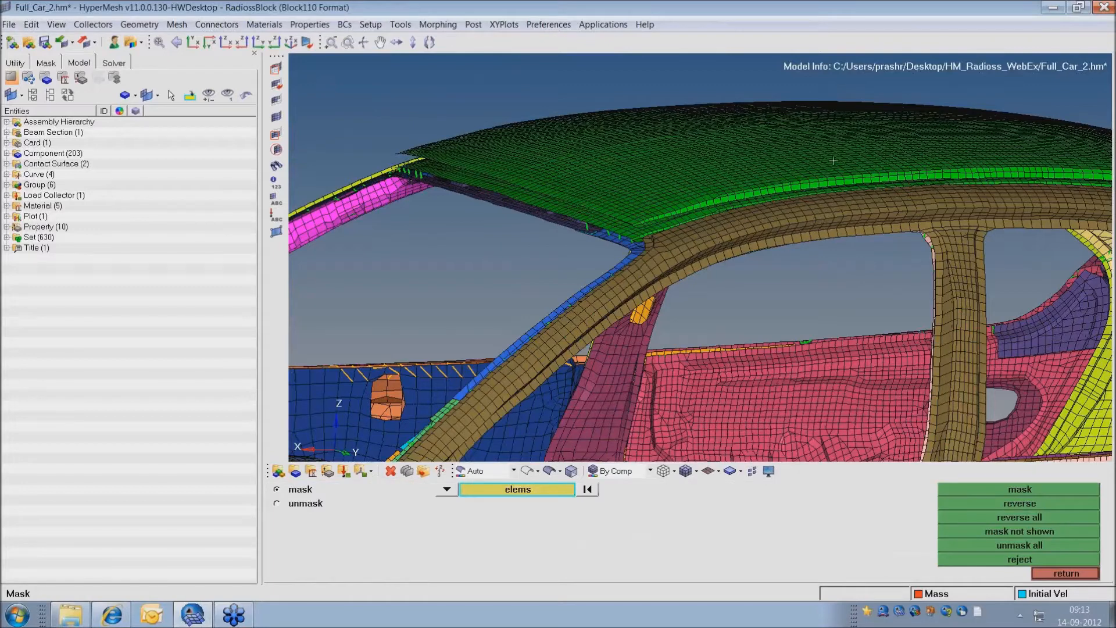
click(546, 490)
click(734, 545)
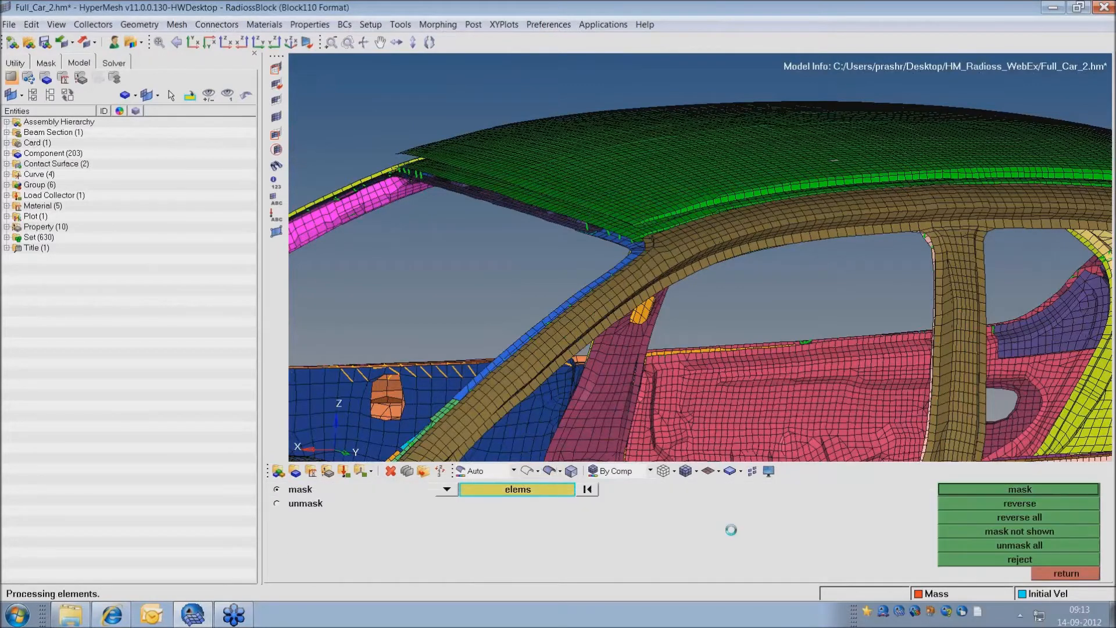
click(505, 490)
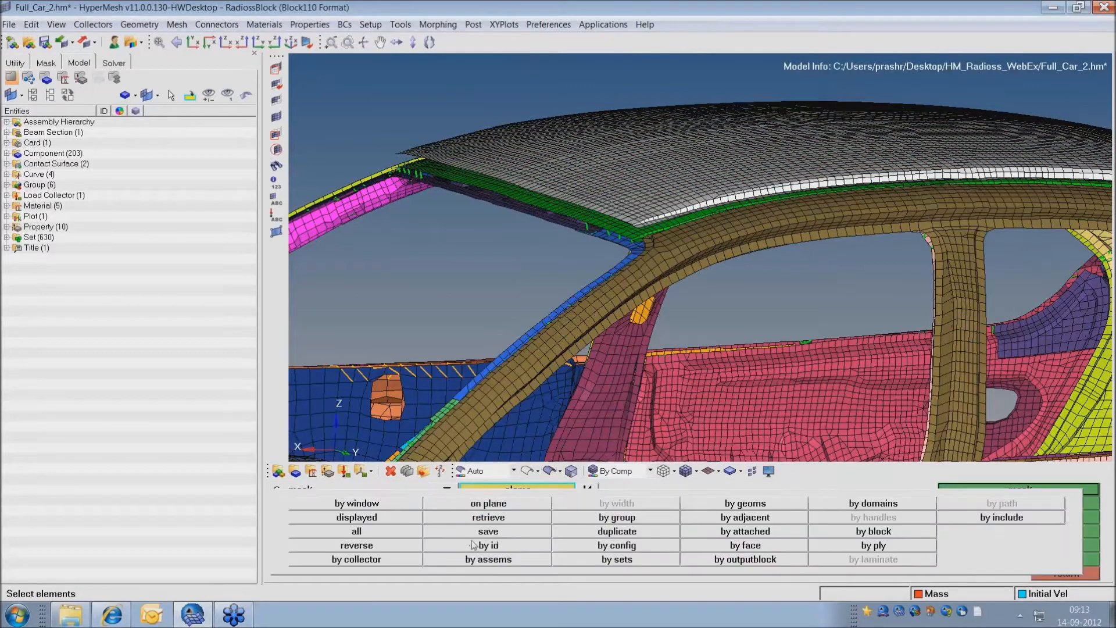
click(398, 549)
click(976, 494)
ctrl+drag(838, 242, 784, 260)
ctrl+right_drag(784, 260, 758, 284)
key(Escape)
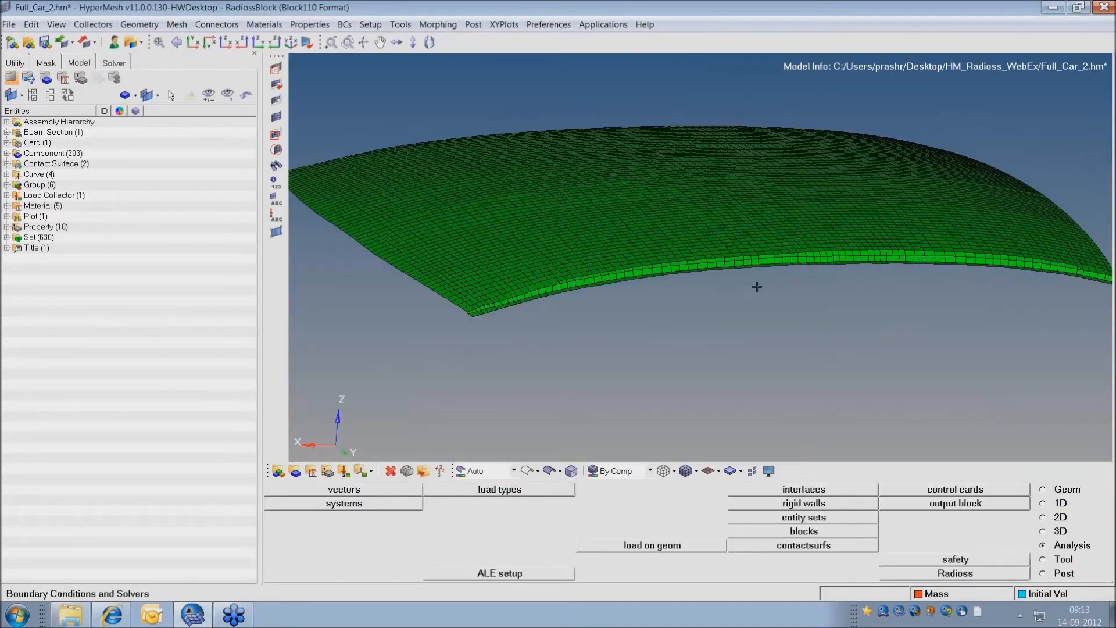
ctrl+scroll(777, 305, down, 1)
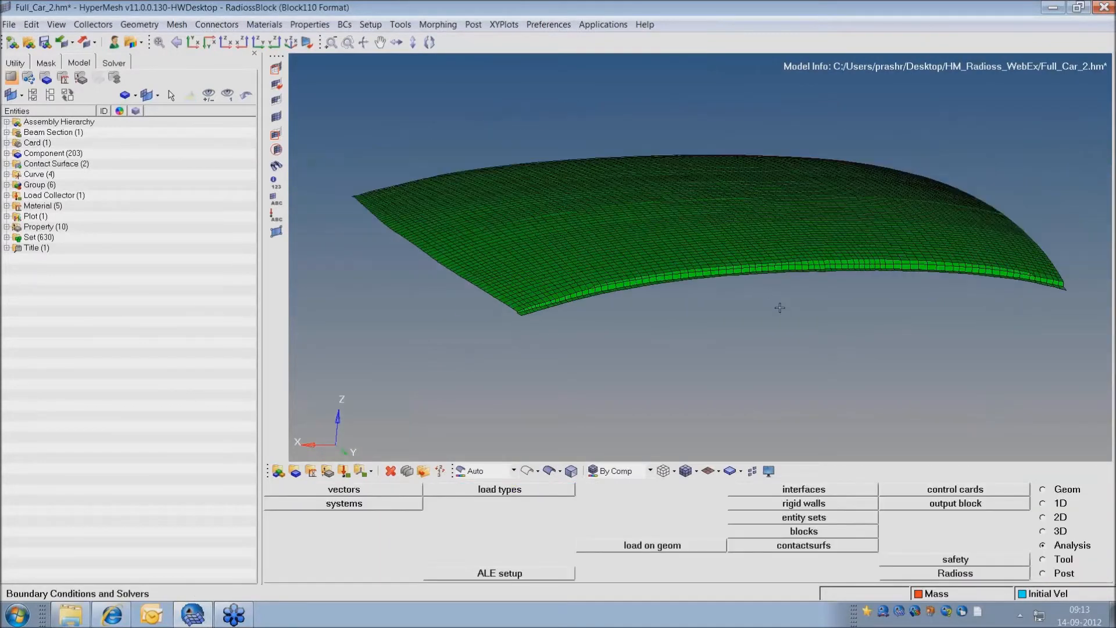
Make the Rigids component the current component collector
click(960, 594)
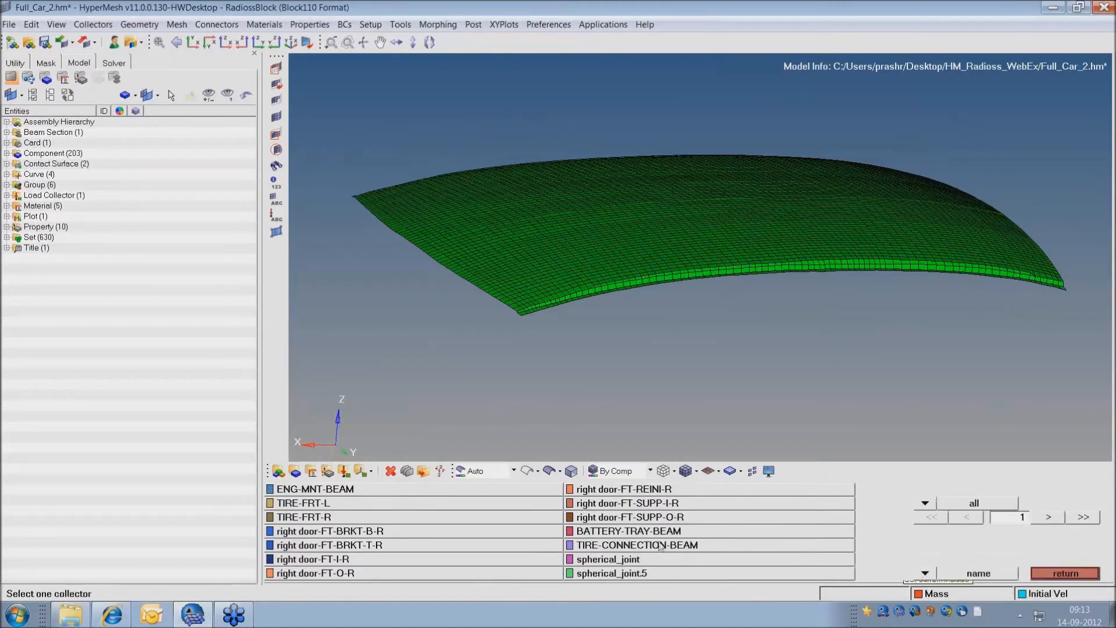
click(1051, 518)
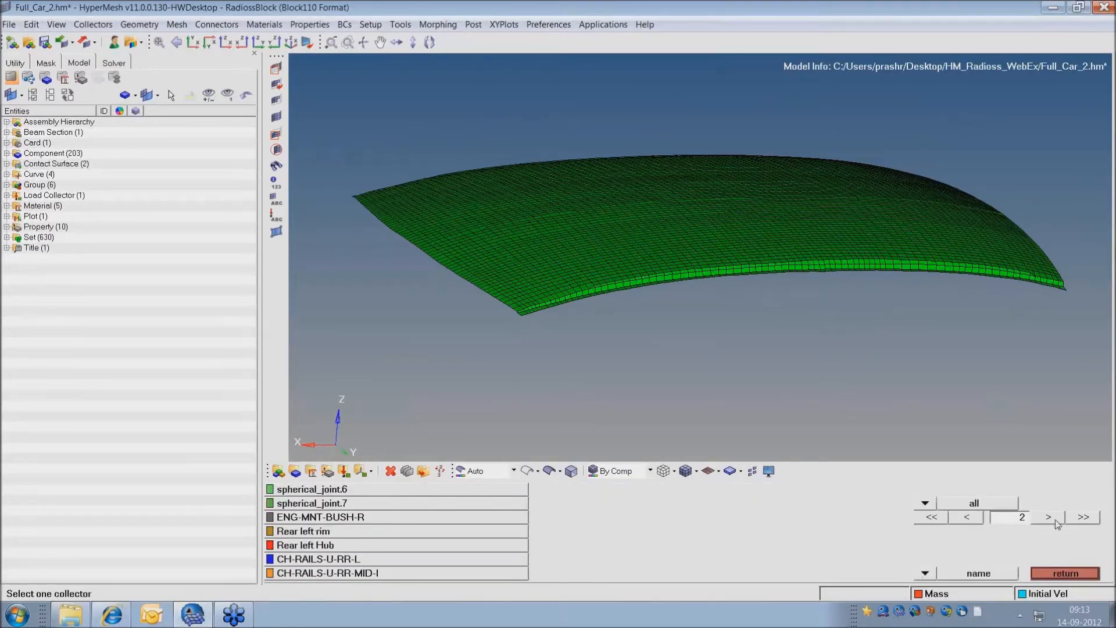
click(1053, 518)
click(321, 519)
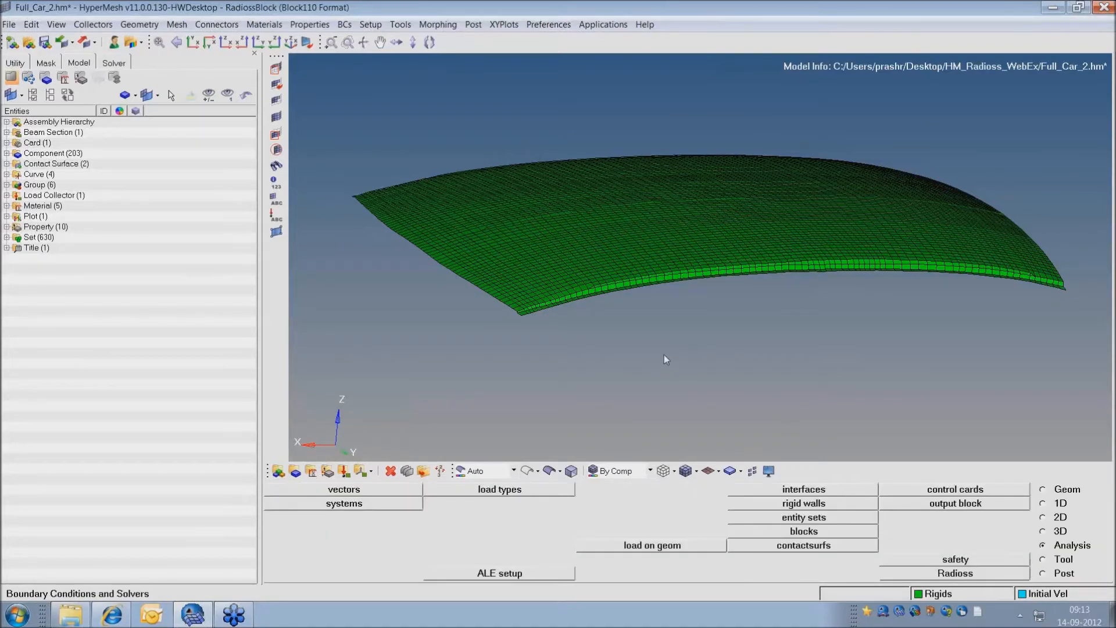
Create an RBODY rigid element with a calculated primary node, using all nodes of the isolated roof copy as its dependent nodes
click(1043, 503)
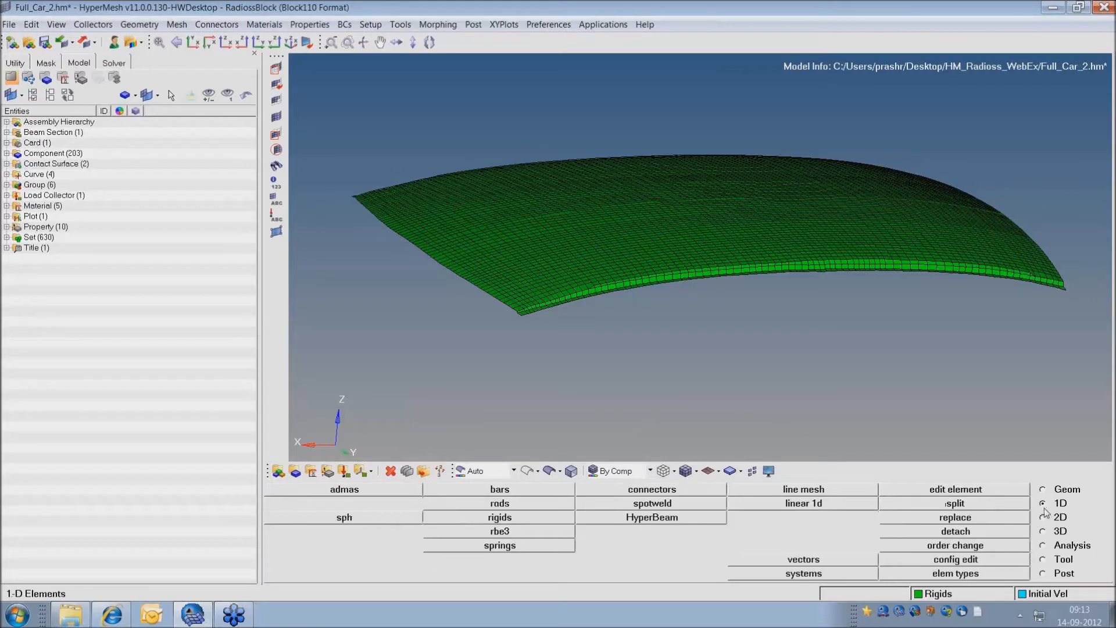
click(499, 517)
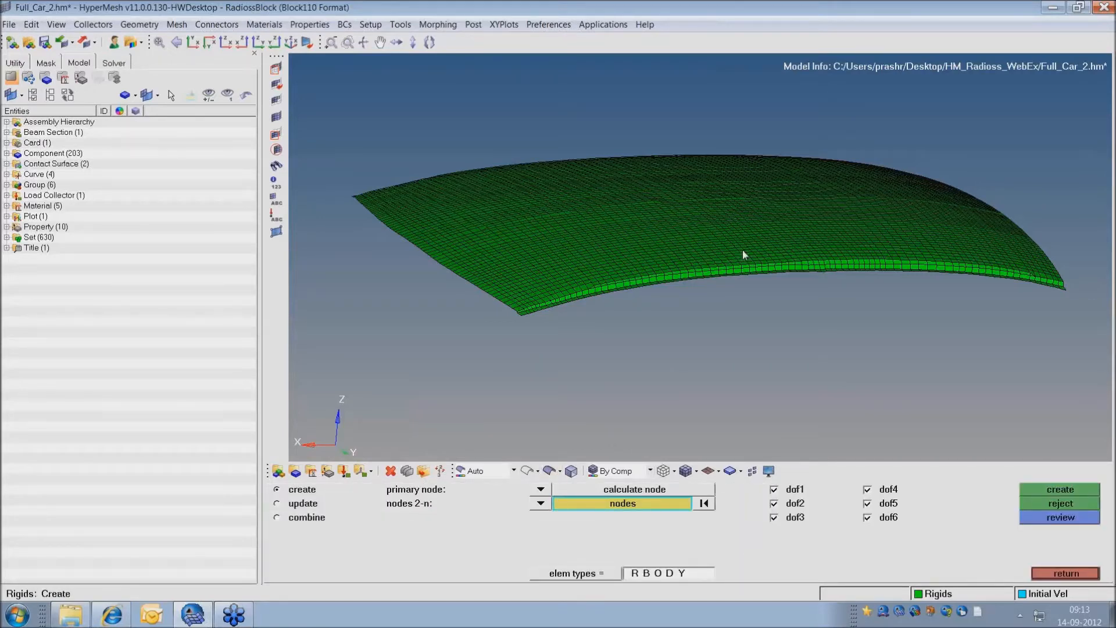
scroll(720, 285, down, 2)
scroll(720, 285, down, 1)
shift+drag(384, 121, 909, 413)
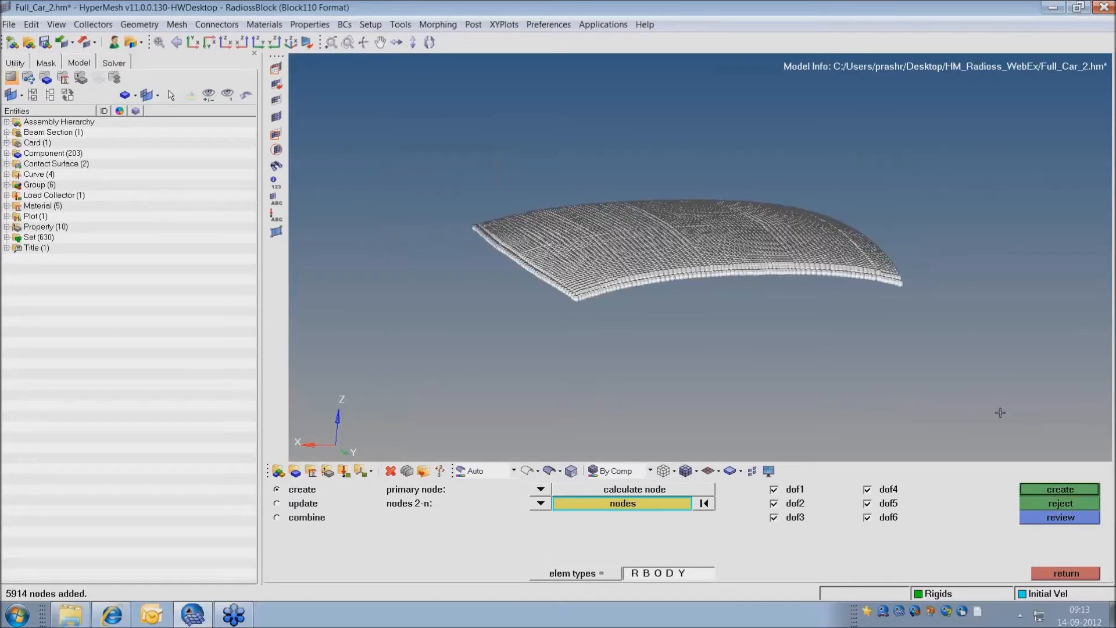
click(1065, 489)
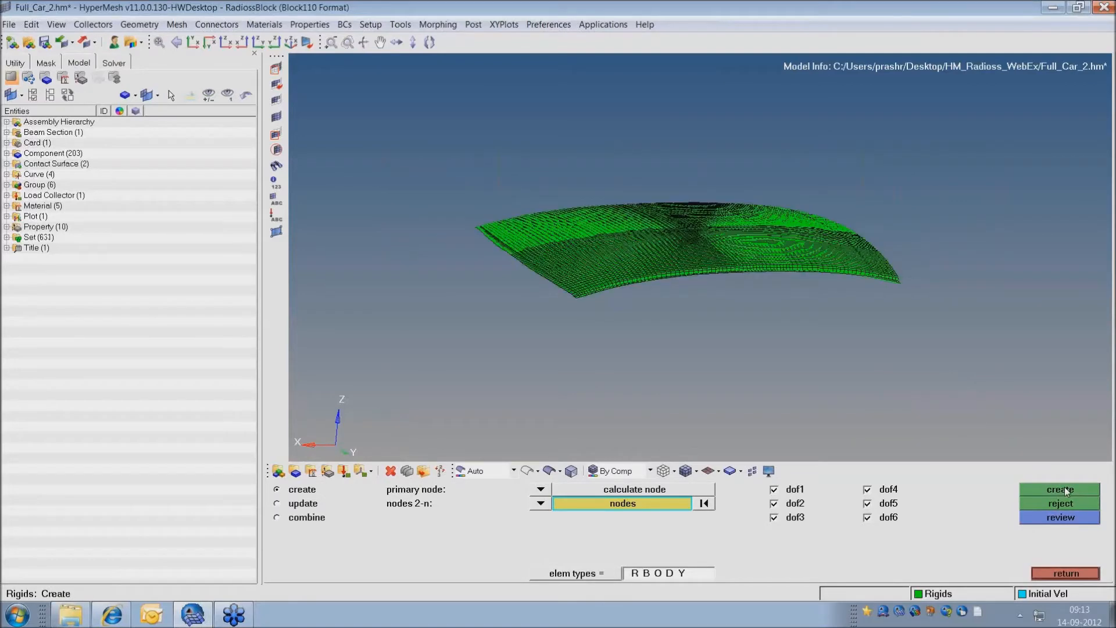
Turn off the display of the roof copy's shell elements, leaving only the rigid body displayed
ctrl+drag(767, 239, 736, 293)
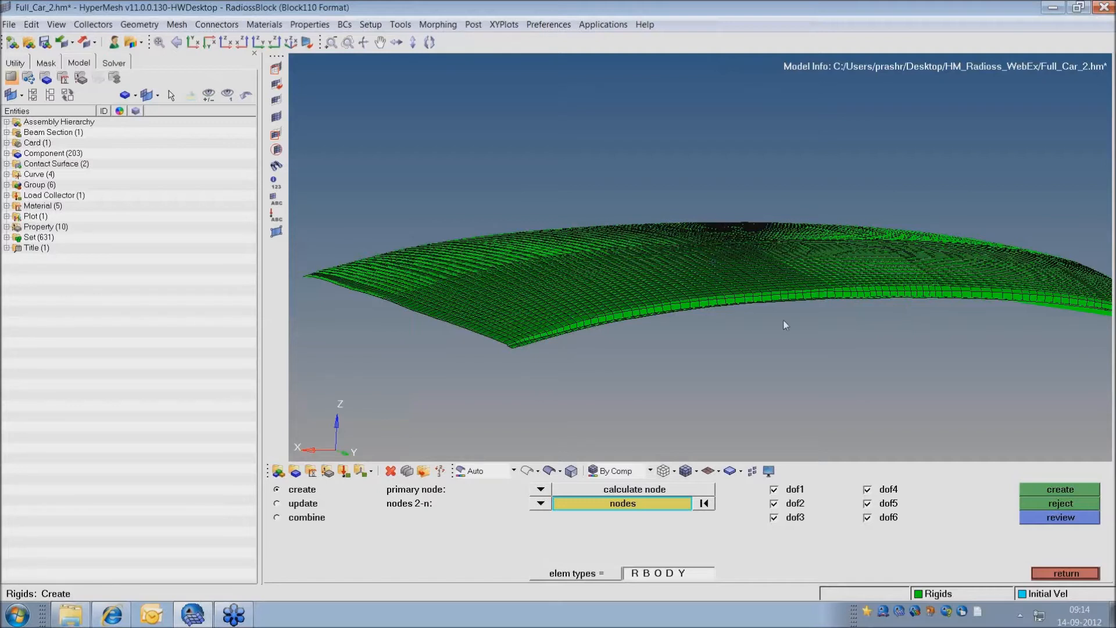
ctrl+drag(745, 268, 728, 273)
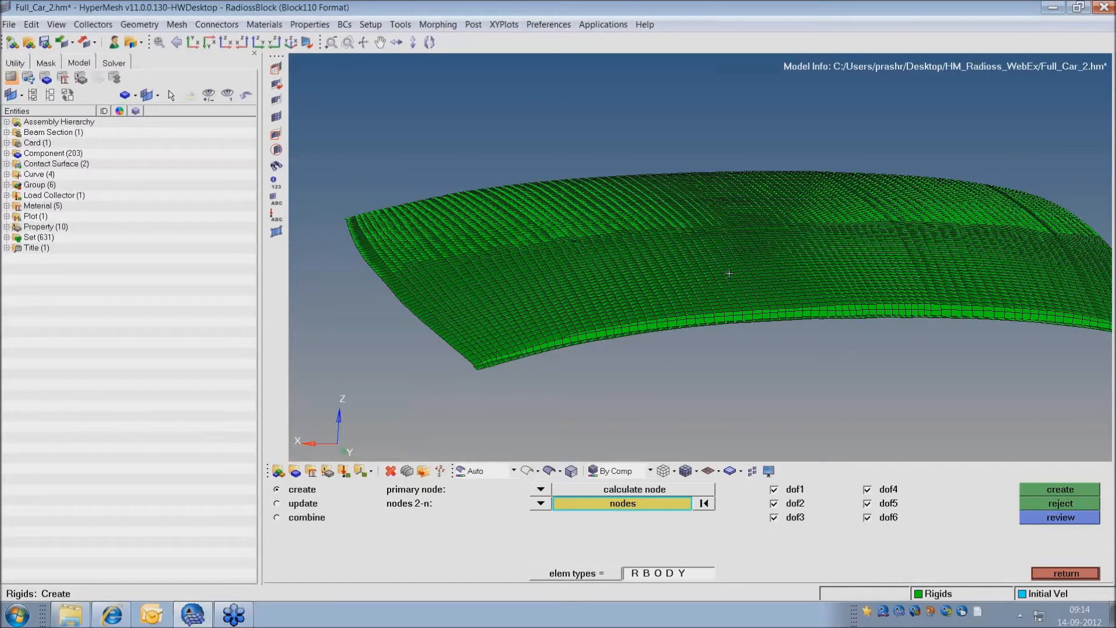
ctrl+drag(723, 280, 736, 212)
ctrl+right_drag(736, 211, 720, 265)
ctrl+scroll(708, 235, up, 4)
key(Escape)
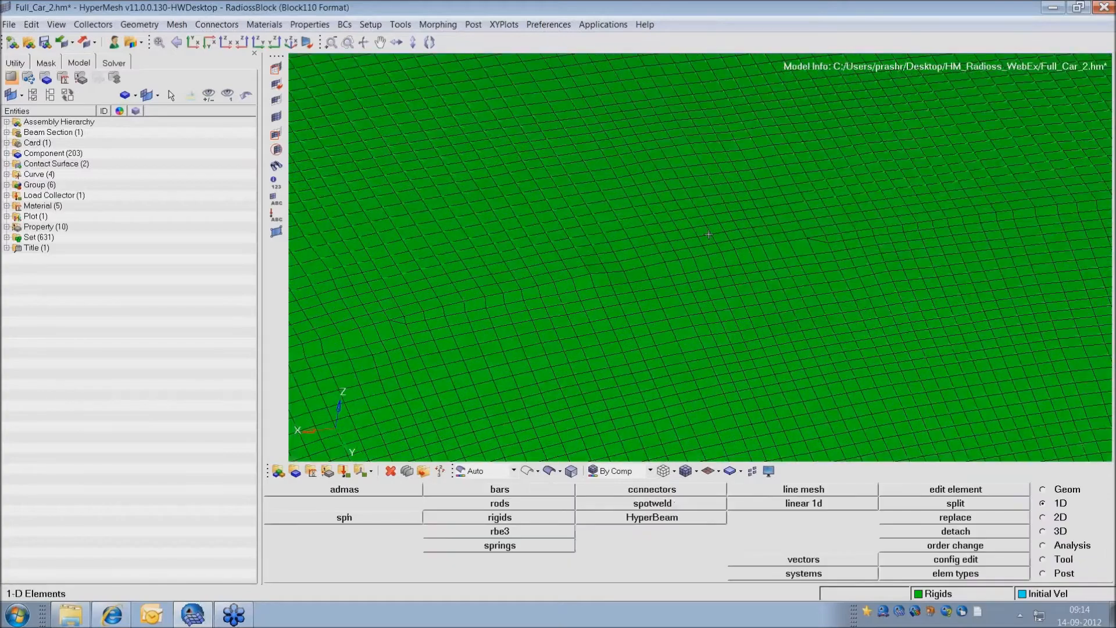
key(d)
ctrl+drag(691, 265, 733, 270)
scroll(818, 252, up, 5)
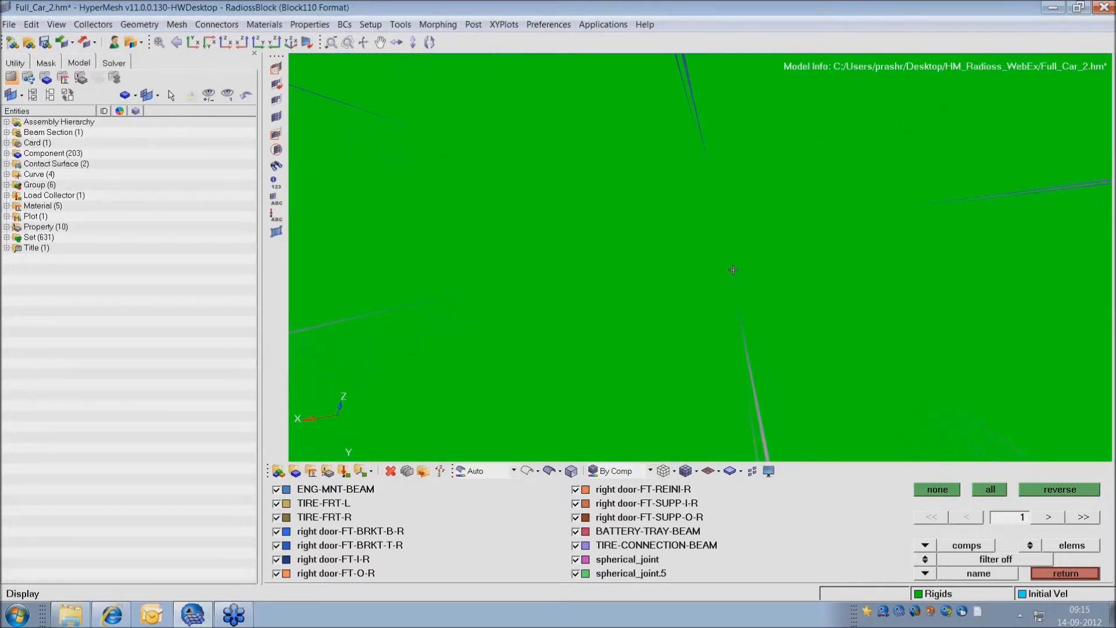
key(Escape)
Select the rigid body's primary node in the Translate tool and move it repeatedly along the positive z-axis with a magnitude of 25
key(shift+F4)
shift+drag(696, 199, 746, 250)
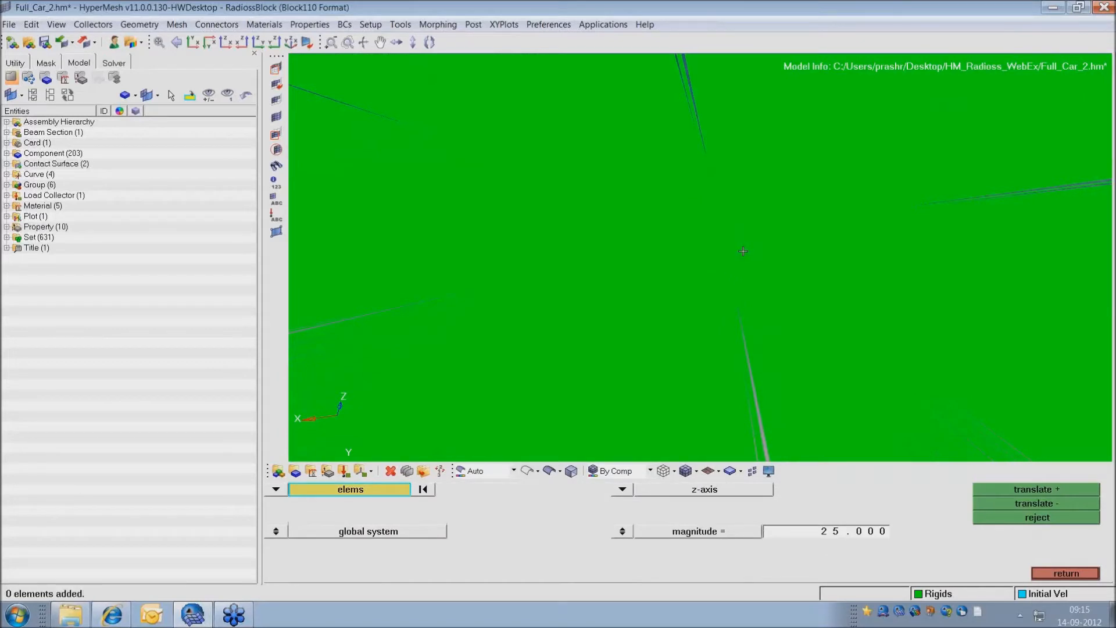
click(276, 489)
click(377, 503)
shift+drag(702, 219, 747, 250)
ctrl+right_drag(730, 237, 773, 297)
ctrl+drag(773, 297, 766, 321)
ctrl+scroll(775, 348, down, 5)
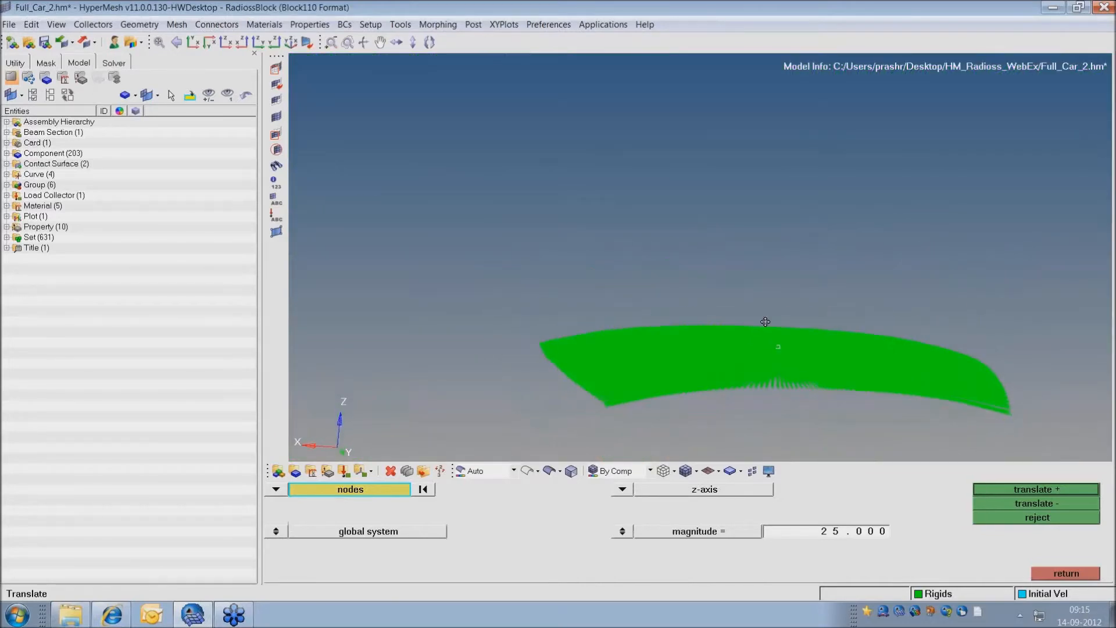
click(1072, 489)
click(1072, 488)
Examine the rigid body's raised primary node from the side and close up
mouse_move(856, 357)
ctrl+mouse_down()
mouse_move(825, 332)
mouse_move(866, 360)
mouse_move(817, 335)
mouse_move(808, 358)
mouse_move(759, 306)
mouse_move(764, 331)
ctrl+mouse_up()
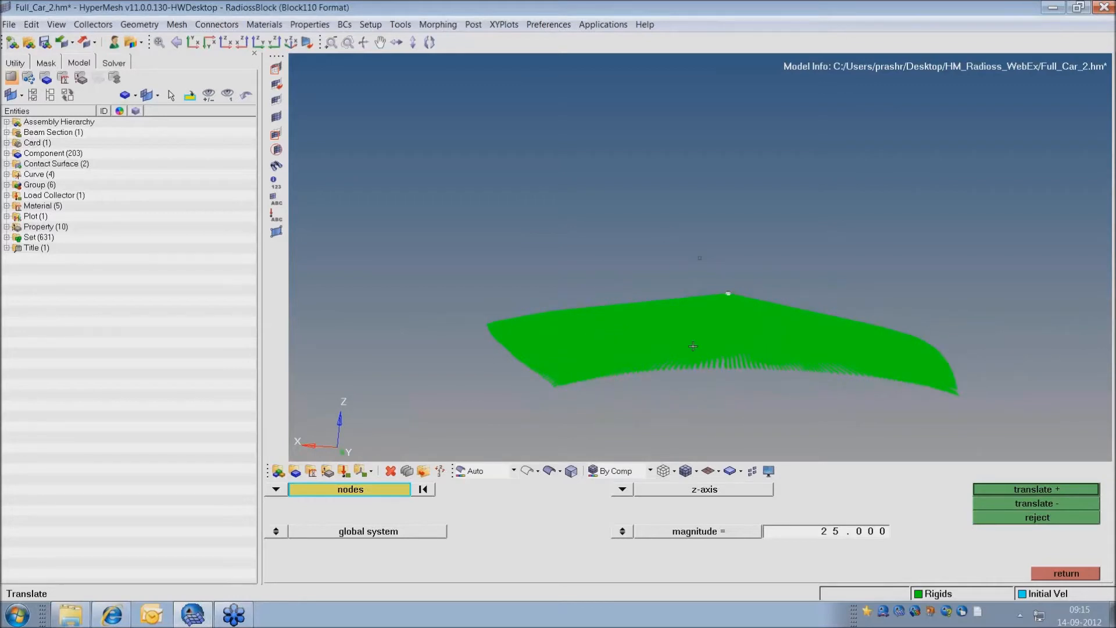
click(730, 292)
ctrl+drag(760, 323, 736, 322)
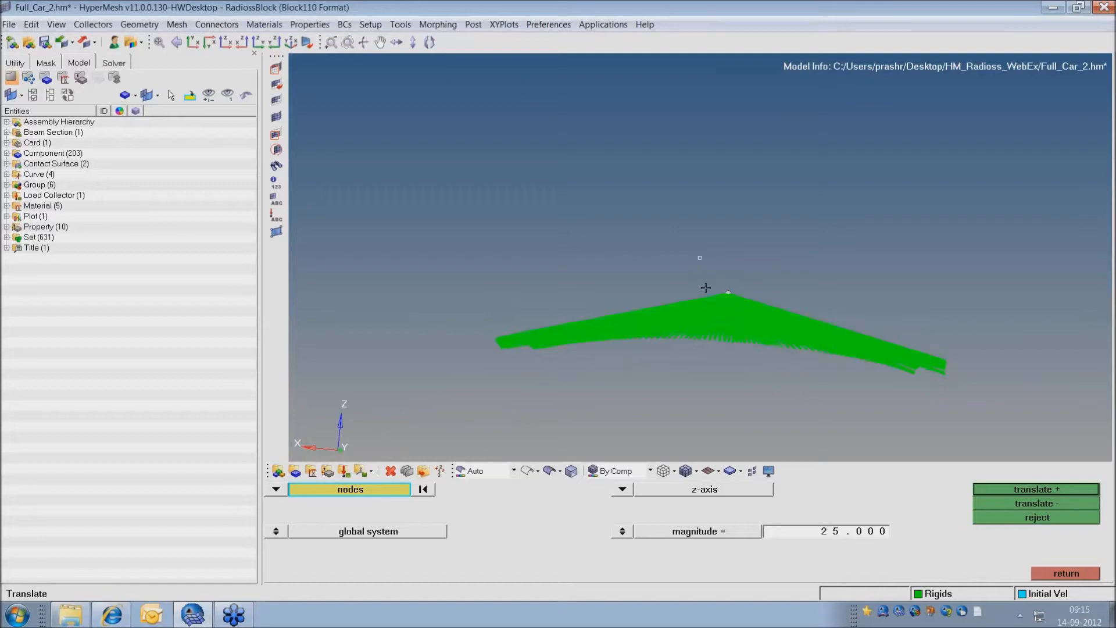
ctrl+drag(720, 308, 775, 289)
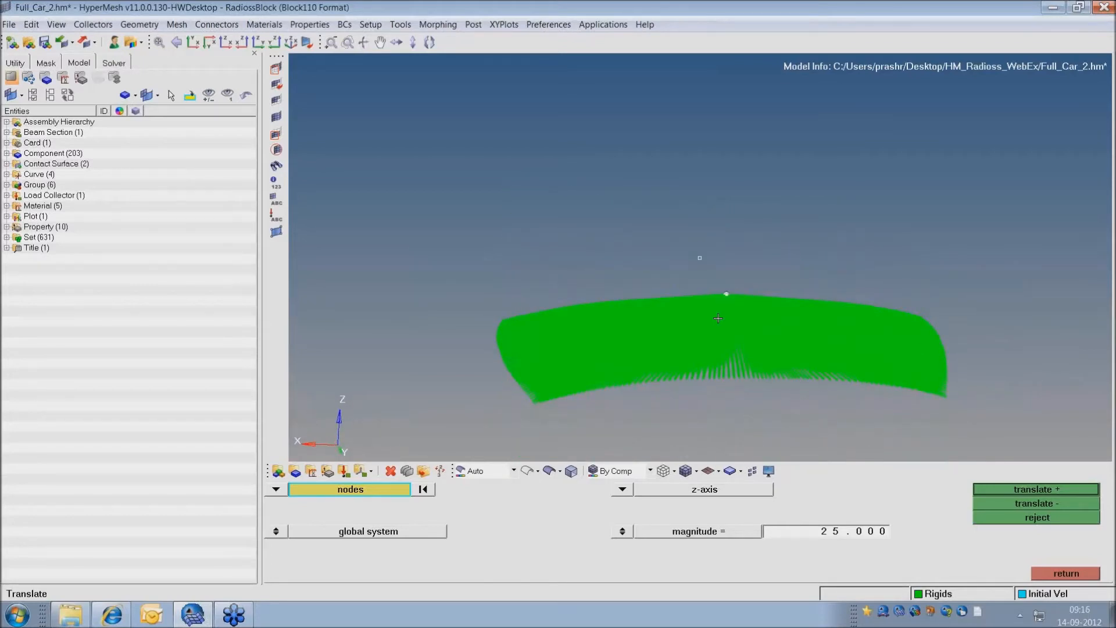
ctrl+drag(731, 325, 730, 320)
scroll(725, 295, up, 5)
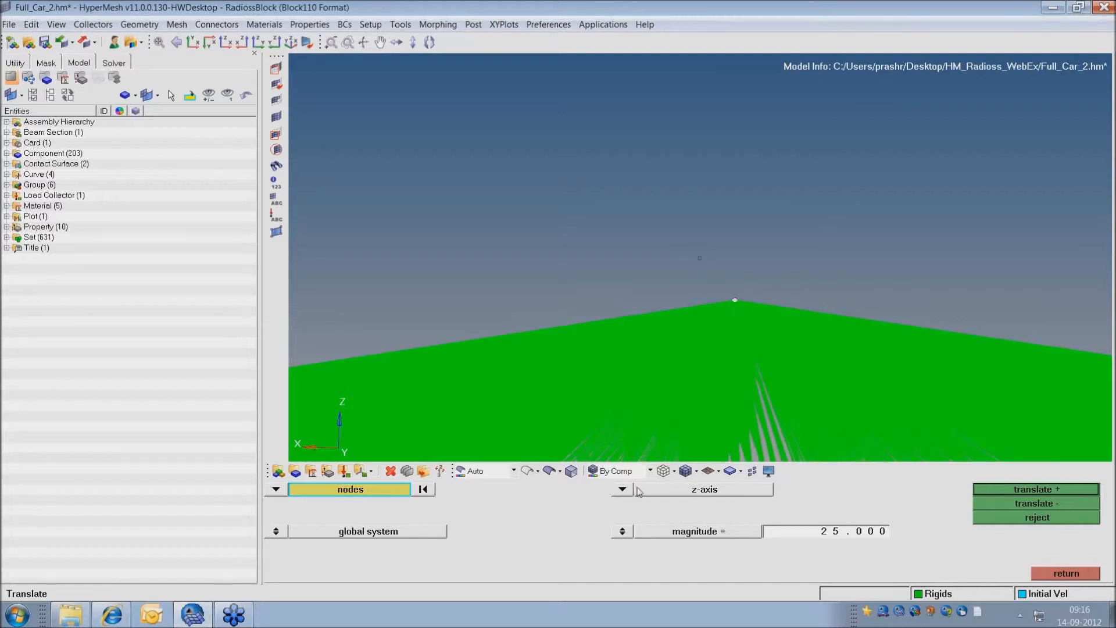
Duplicate the rigid body's primary node and translate the copy 25 along the positive y-axis
key(Escape)
key(shift+F4)
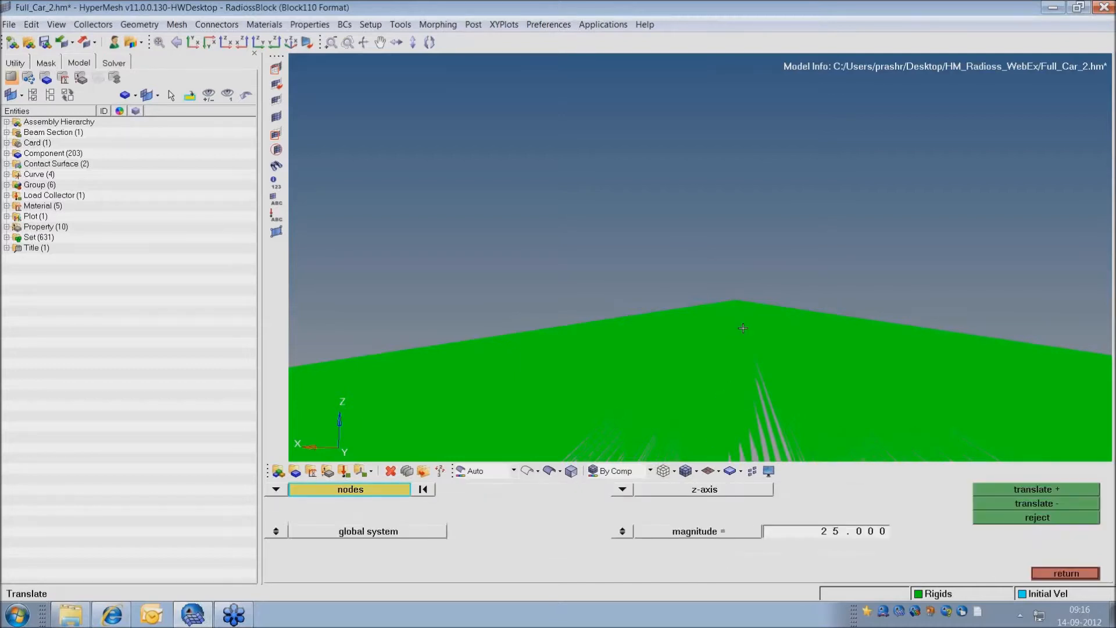
shift+drag(710, 293, 761, 309)
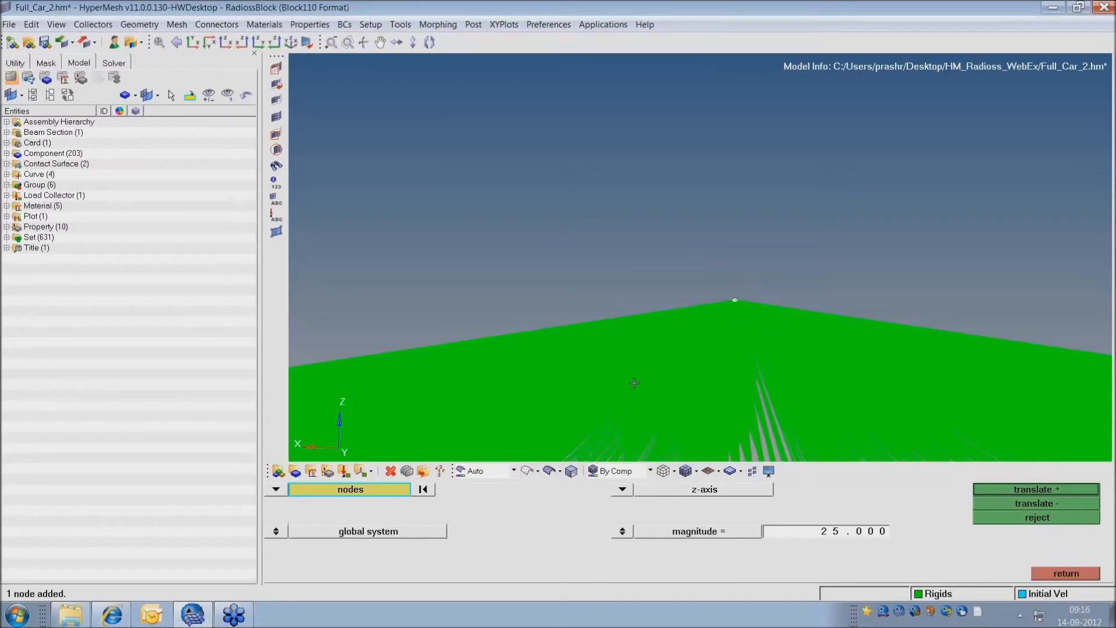
click(351, 491)
click(676, 530)
click(623, 490)
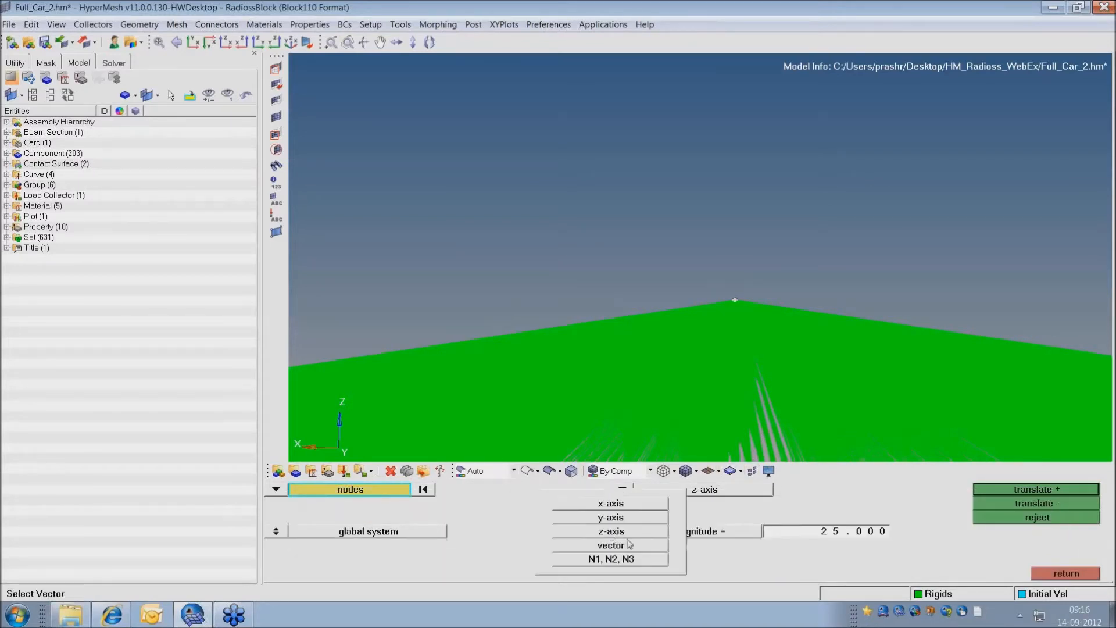
click(616, 517)
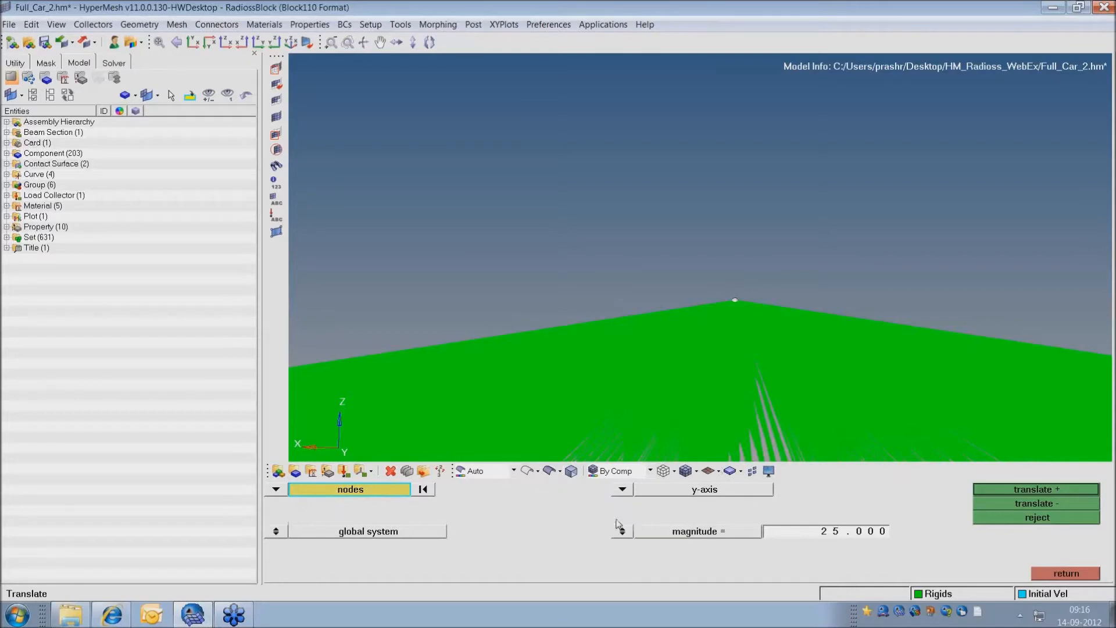
click(1043, 492)
mouse_move(770, 319)
ctrl+mouse_down()
mouse_move(815, 318)
mouse_move(768, 295)
mouse_move(790, 285)
mouse_move(878, 286)
ctrl+mouse_up()
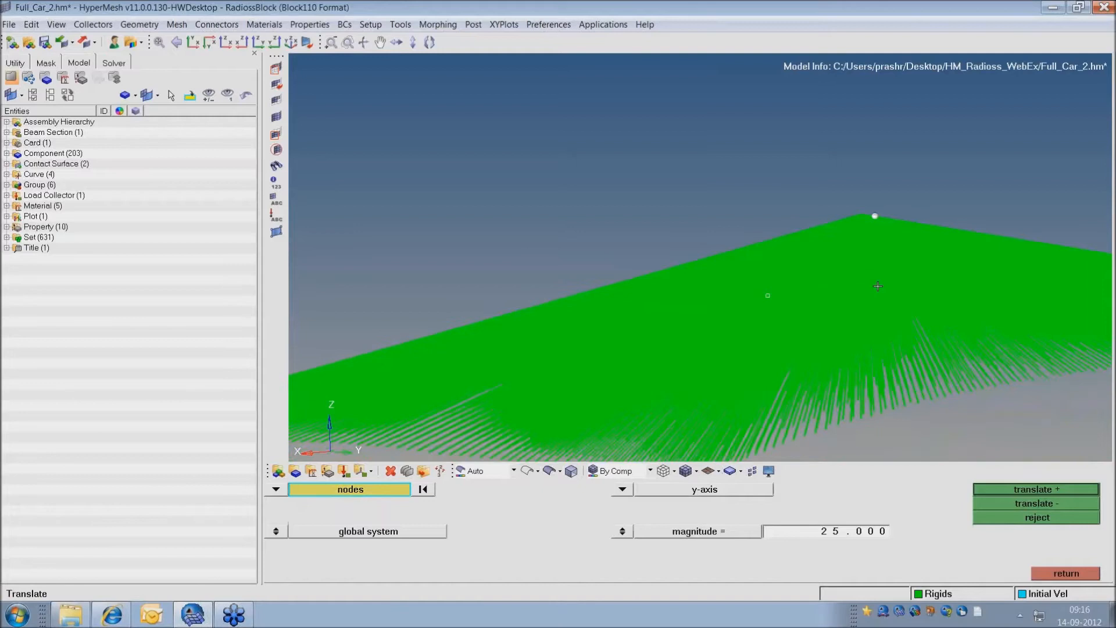
Duplicate the y-offset node and translate the new copy 25 along the positive z-axis
click(384, 494)
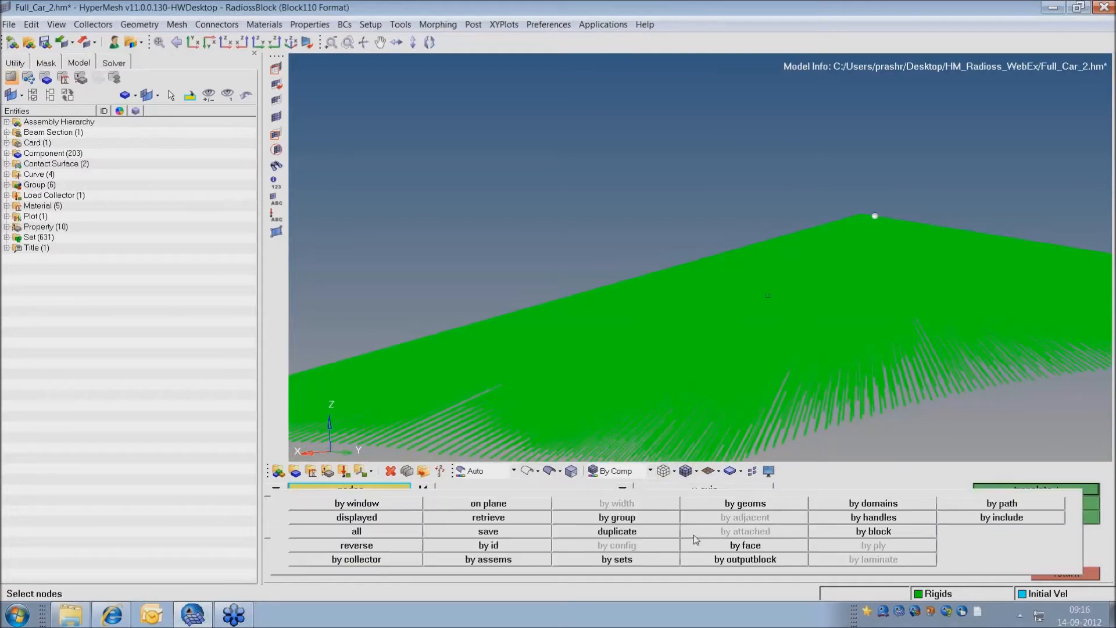
click(660, 529)
click(624, 490)
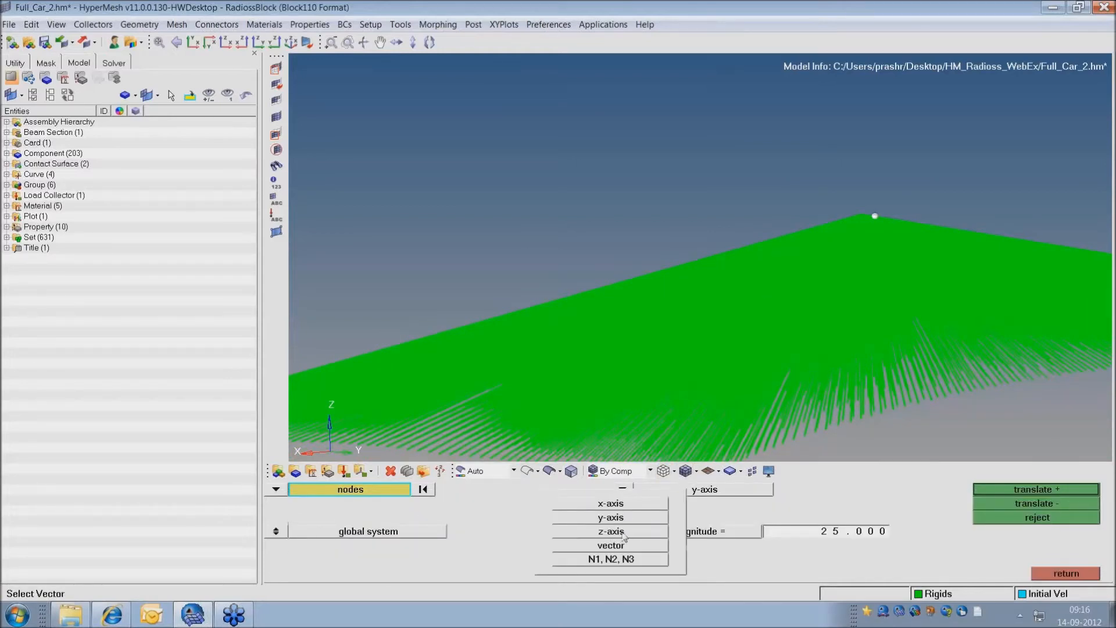
click(625, 530)
click(1024, 491)
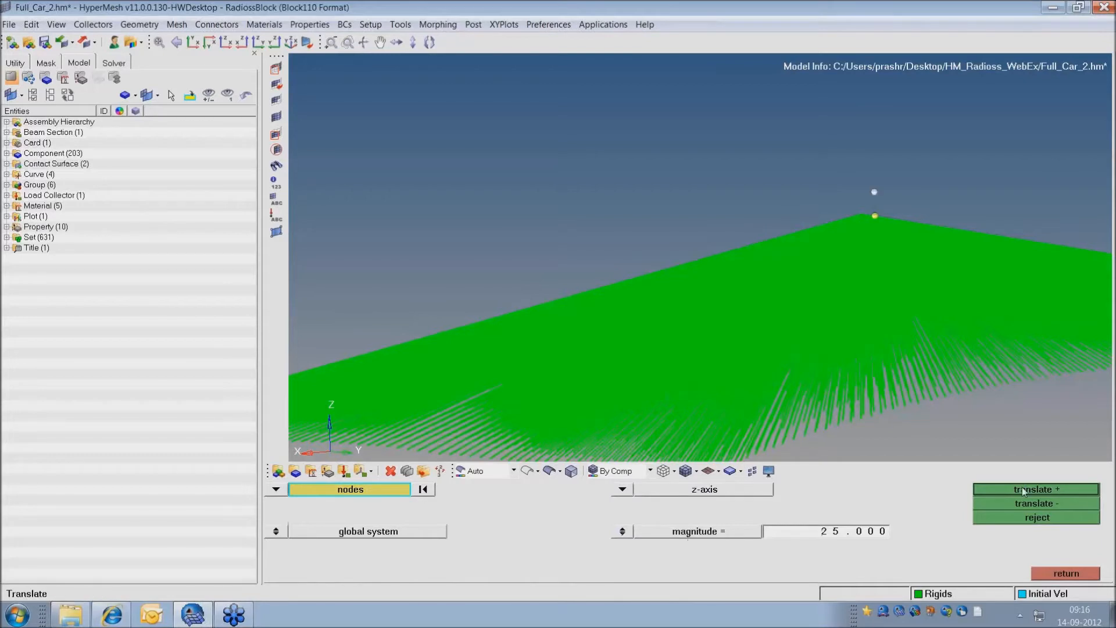
ctrl+drag(881, 223, 891, 236)
ctrl+drag(888, 323, 898, 260)
key(Escape)
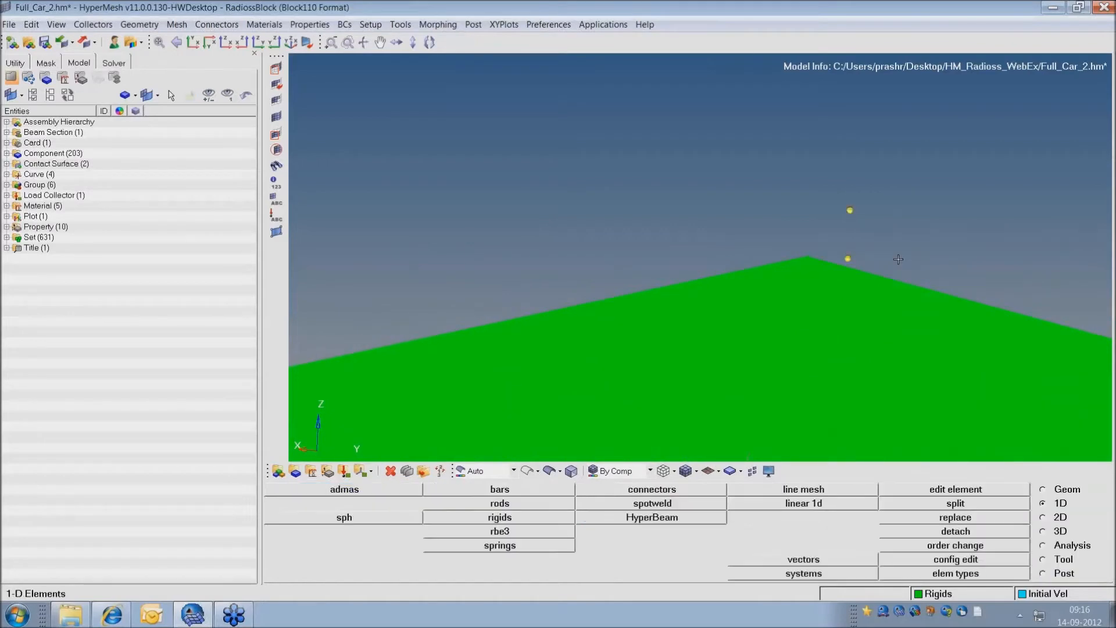
Create a rectangular system of size 20 at the primary node, with the z-offset node as x-axis and the y-offset node defining the xy plane
click(1054, 547)
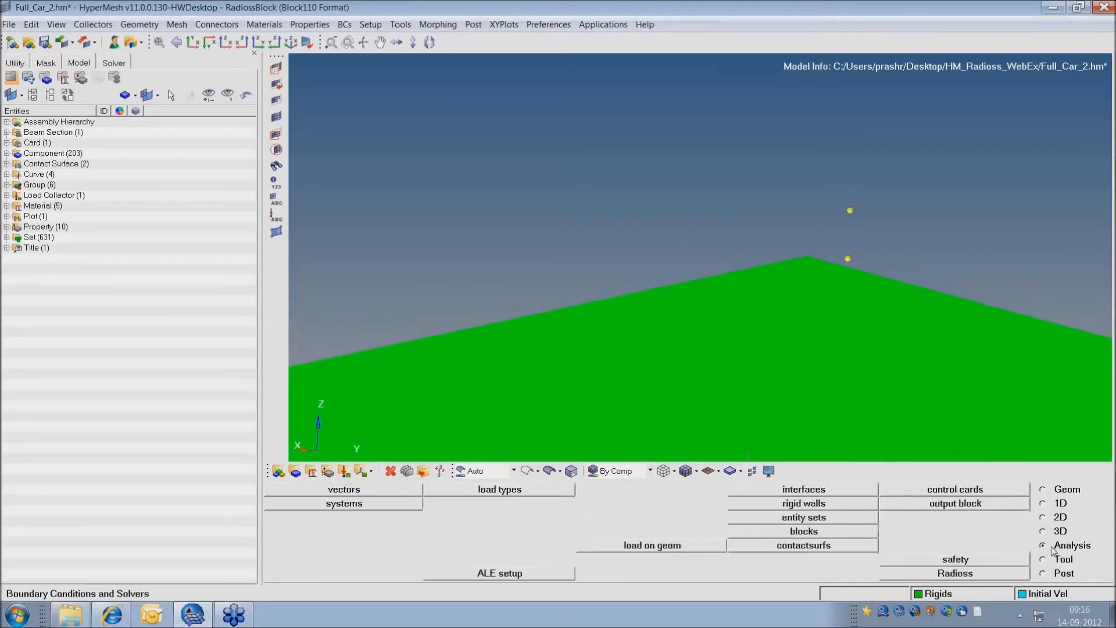
click(378, 504)
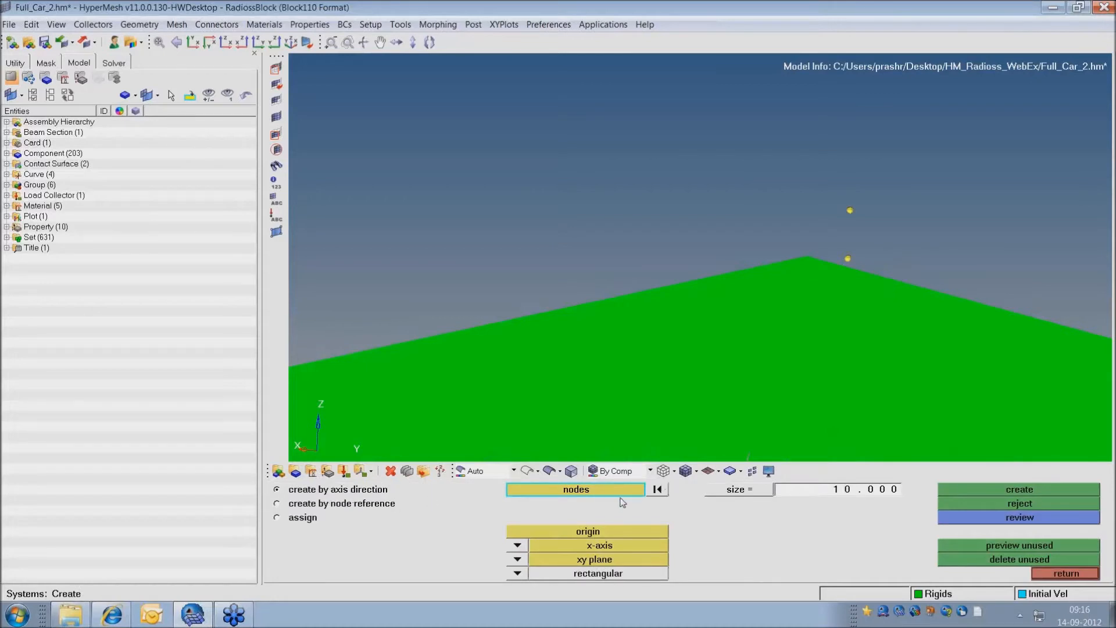
click(807, 257)
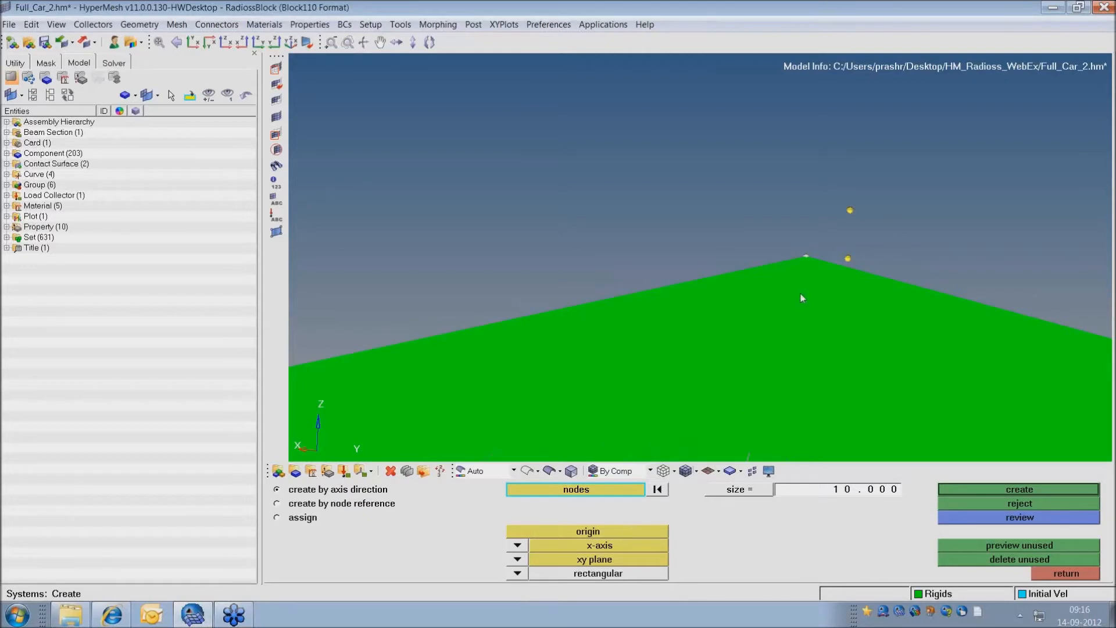
click(627, 533)
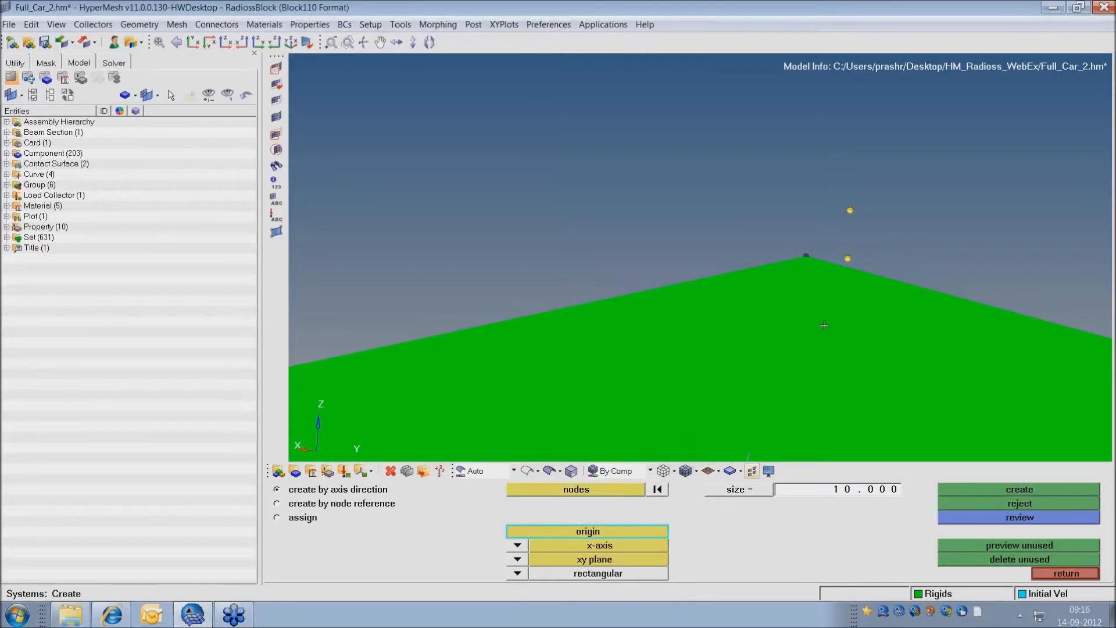
click(805, 255)
click(850, 209)
click(848, 258)
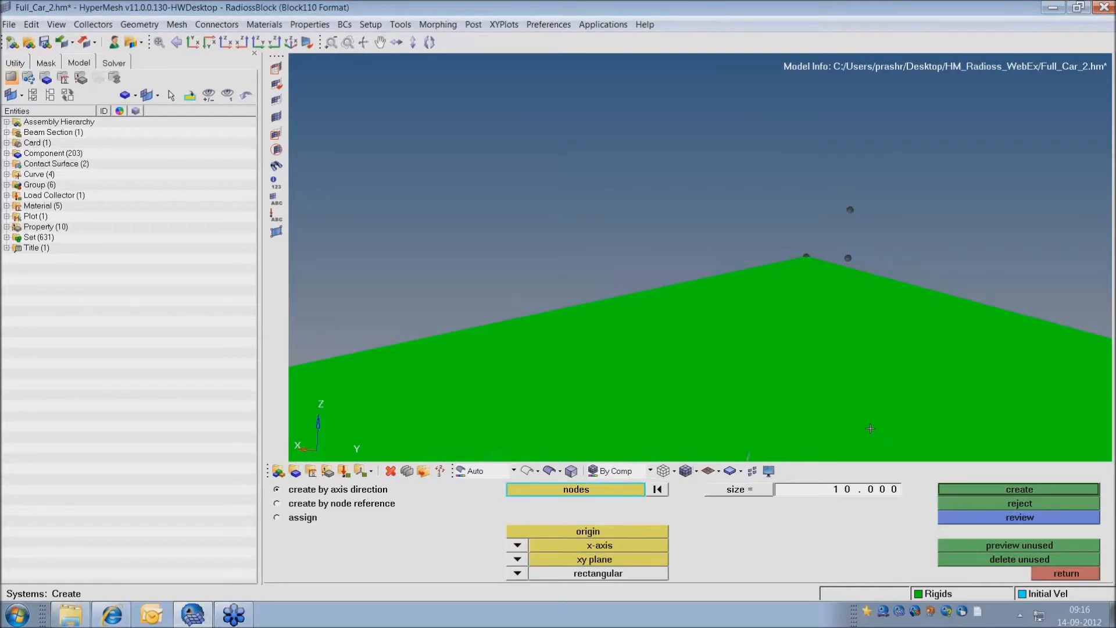
click(821, 491)
click(1014, 491)
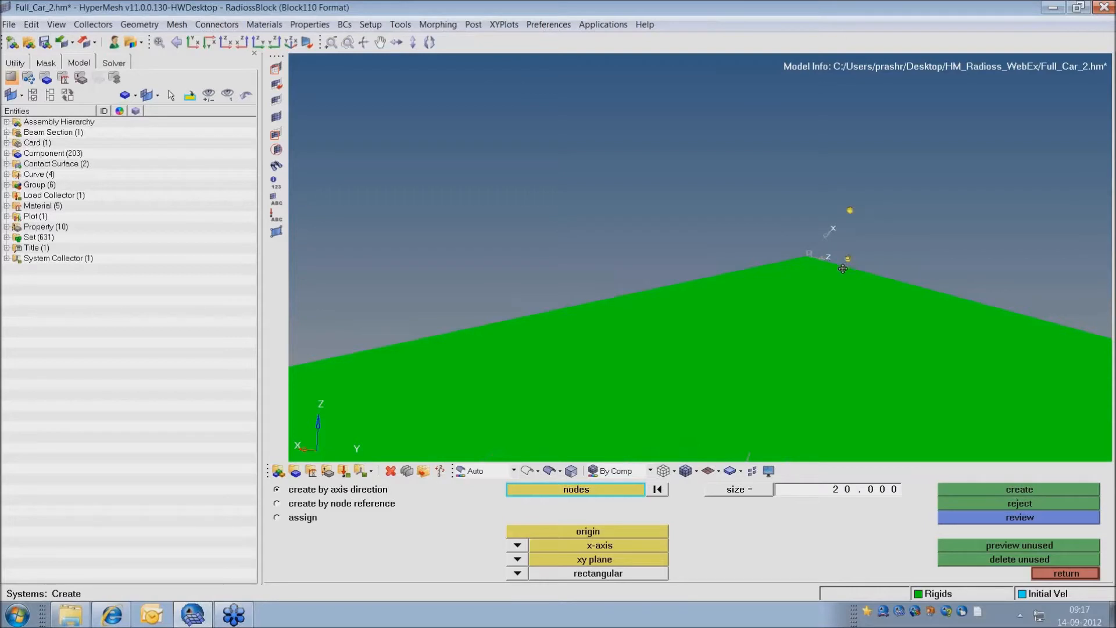
ctrl+drag(857, 265, 893, 261)
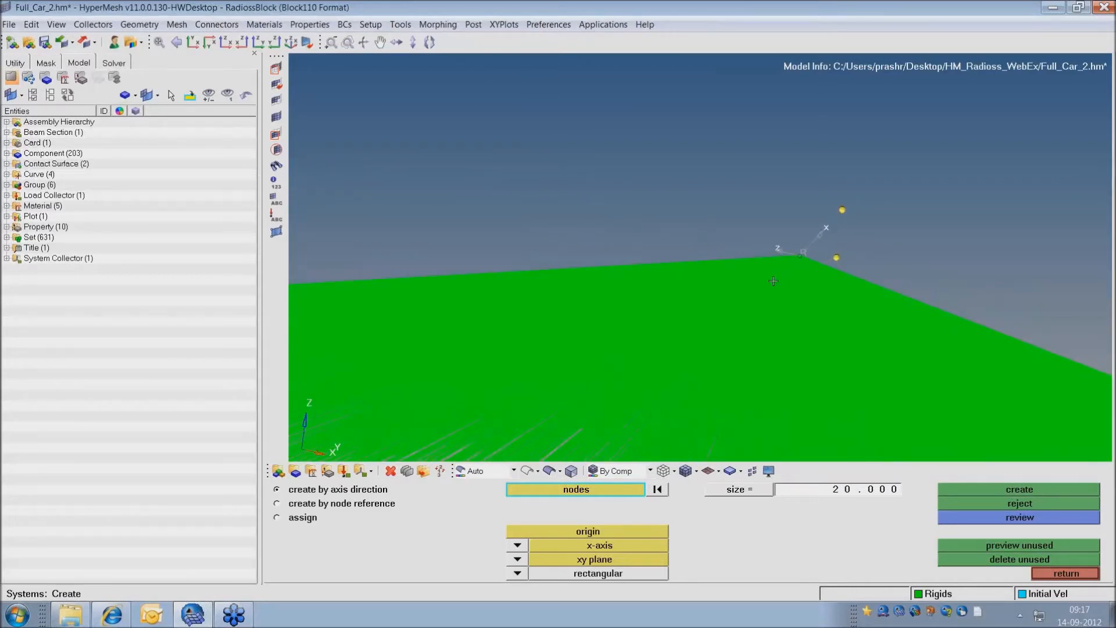
ctrl+drag(828, 245, 824, 244)
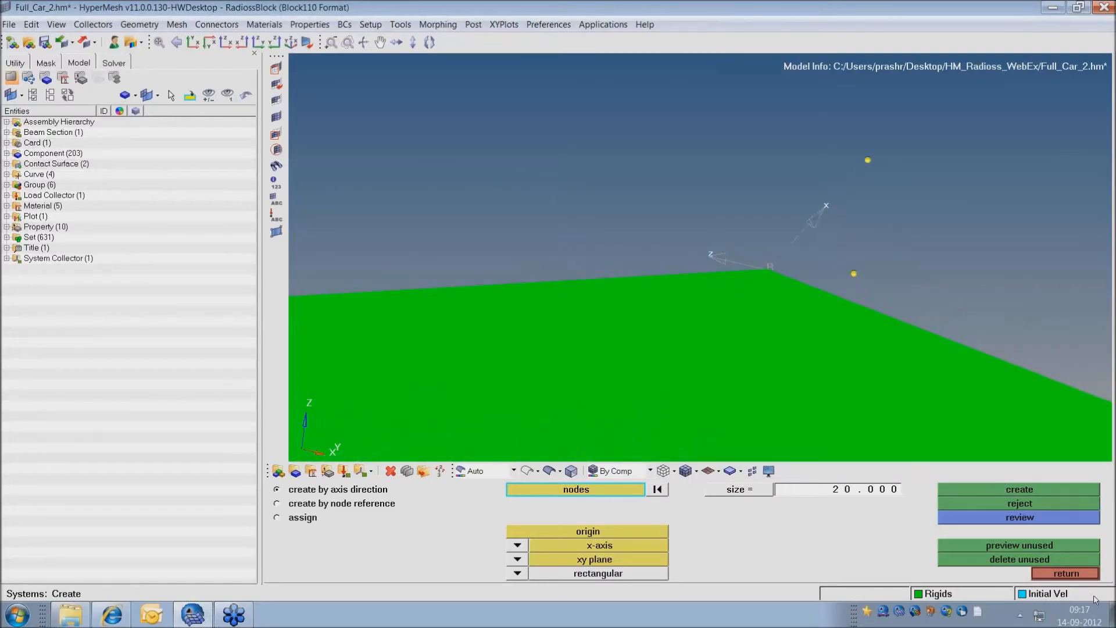
click(1068, 573)
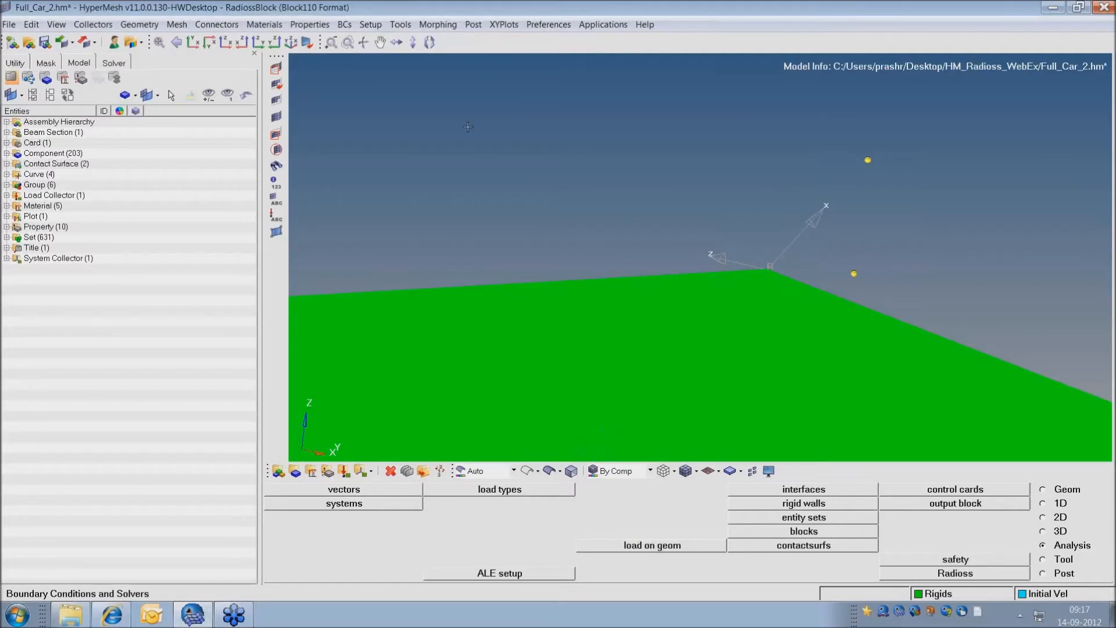
Define a new load collector named Force in the BCs Manager, with Concentrated Load as its type
click(401, 26)
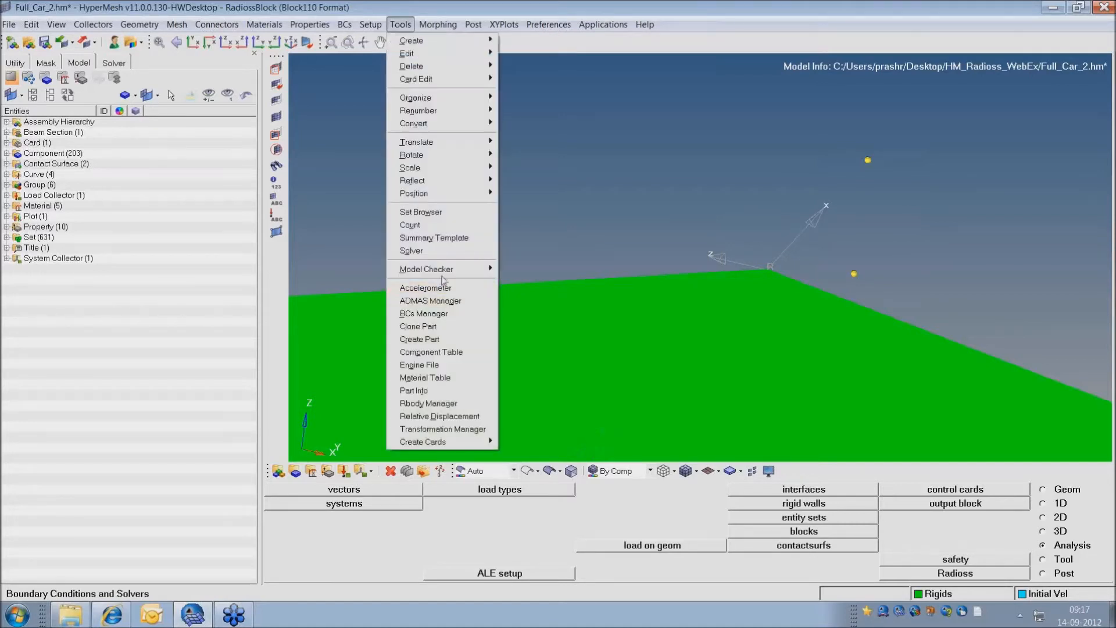
click(448, 316)
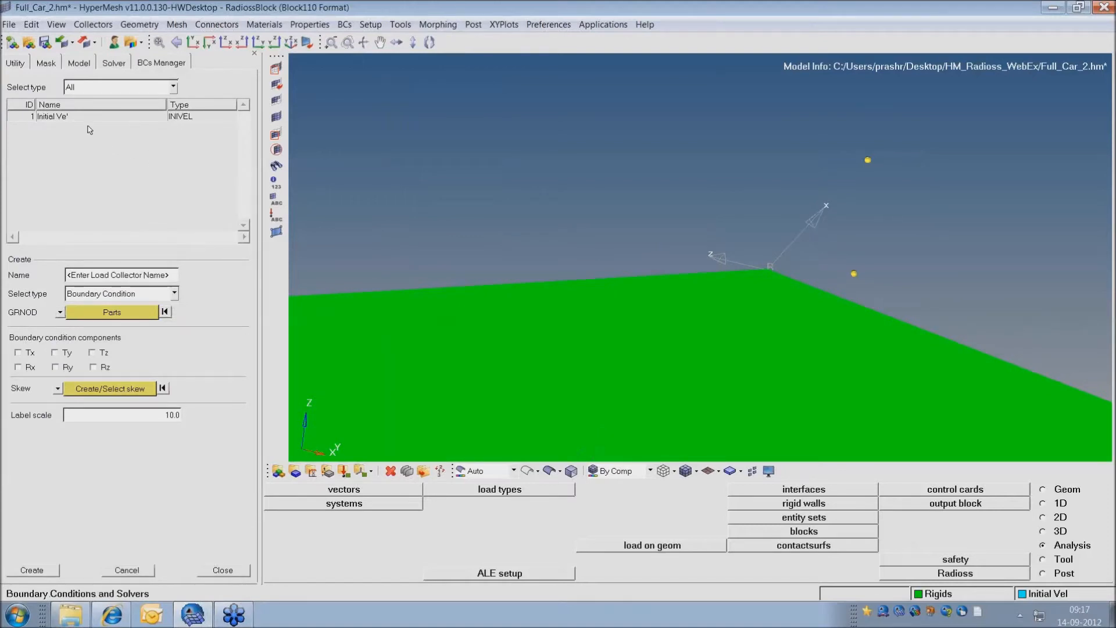
click(133, 277)
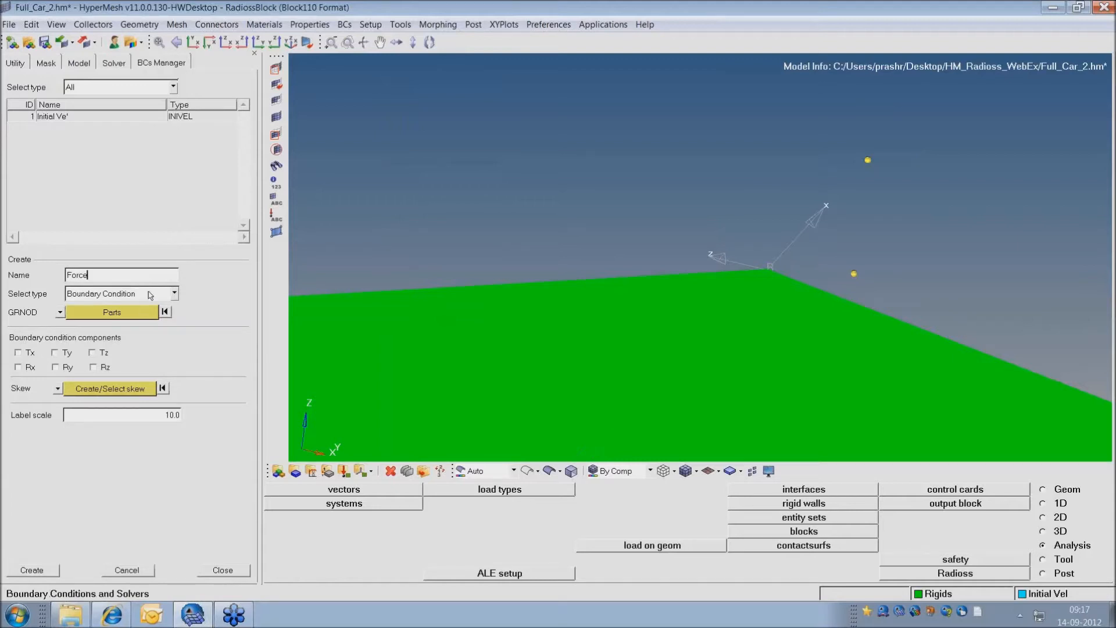
click(150, 294)
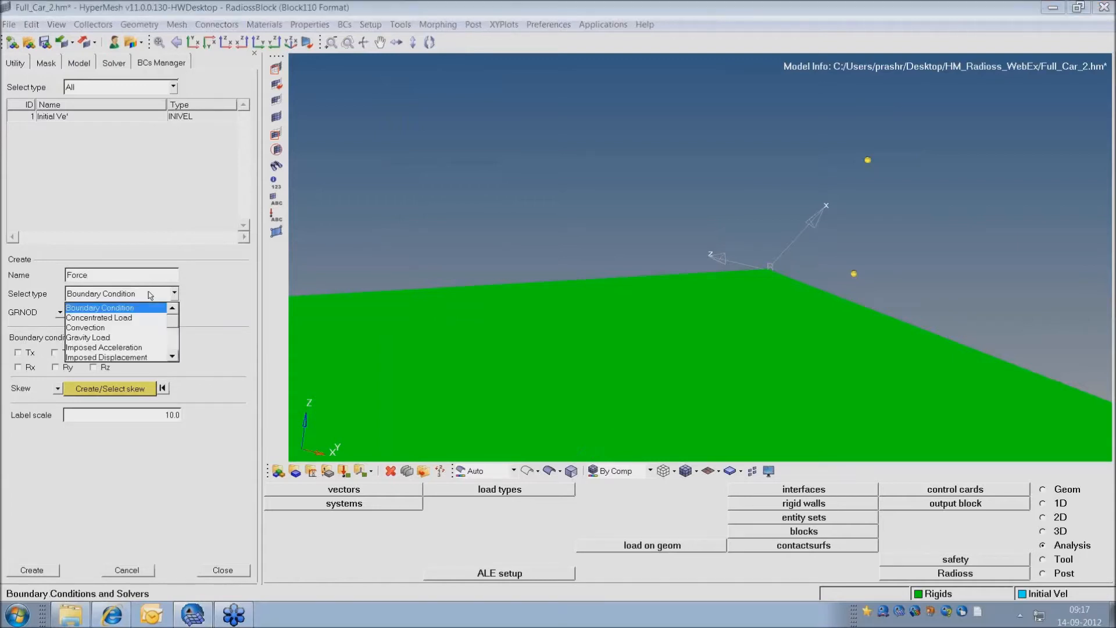
click(90, 319)
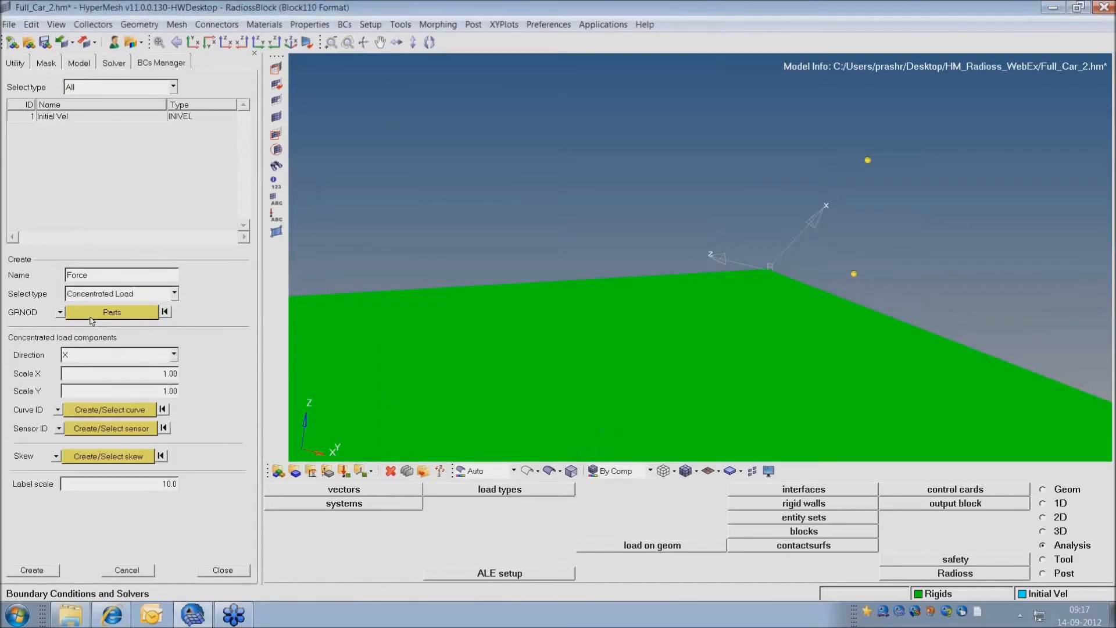
Apply the Force load to the rigid body's primary node and set its Scale Y to -1.00
click(60, 312)
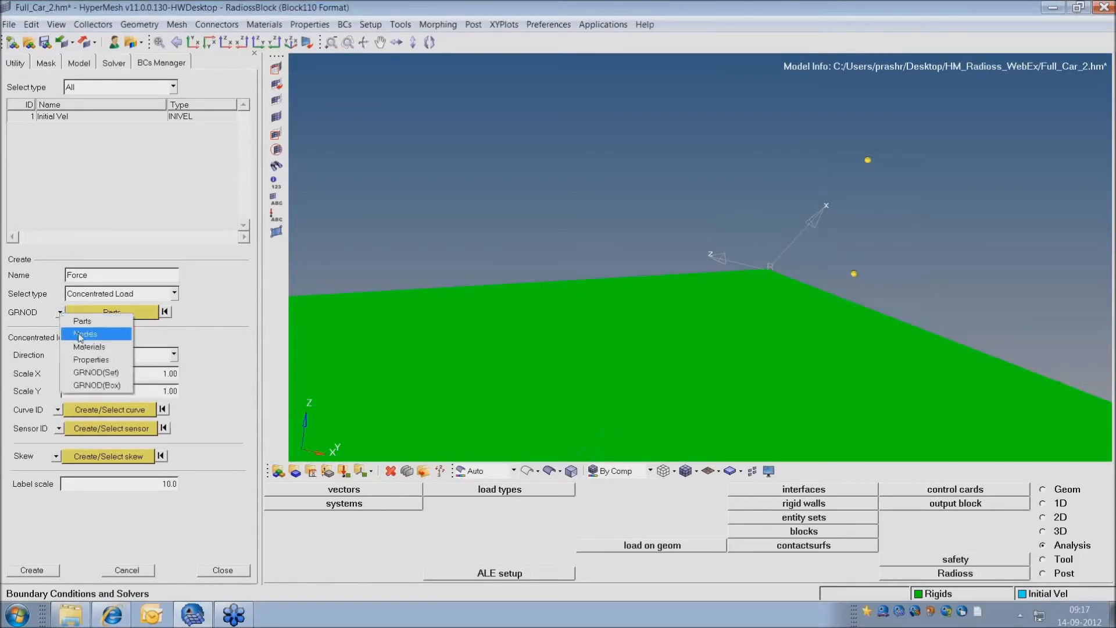
click(81, 334)
click(110, 313)
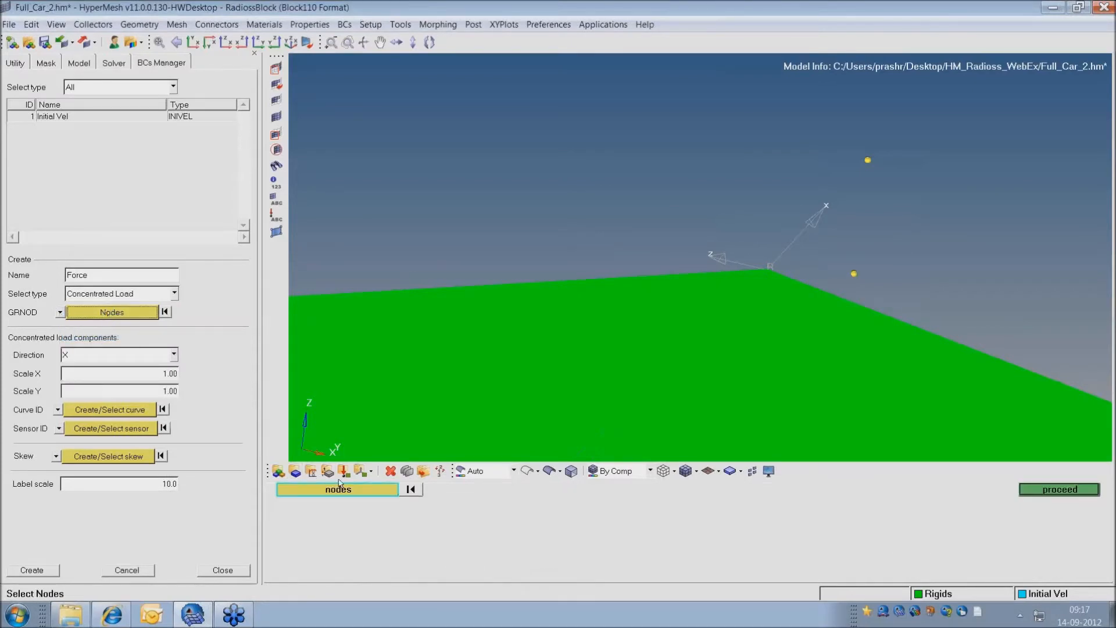
click(767, 270)
click(1059, 489)
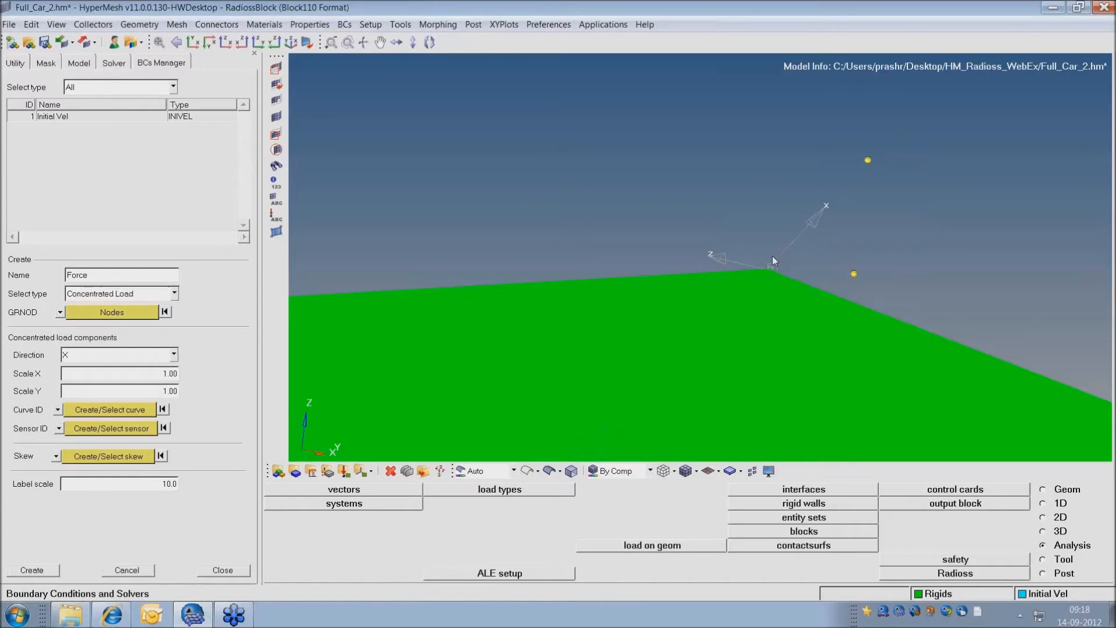
ctrl+right_drag(764, 263, 782, 197)
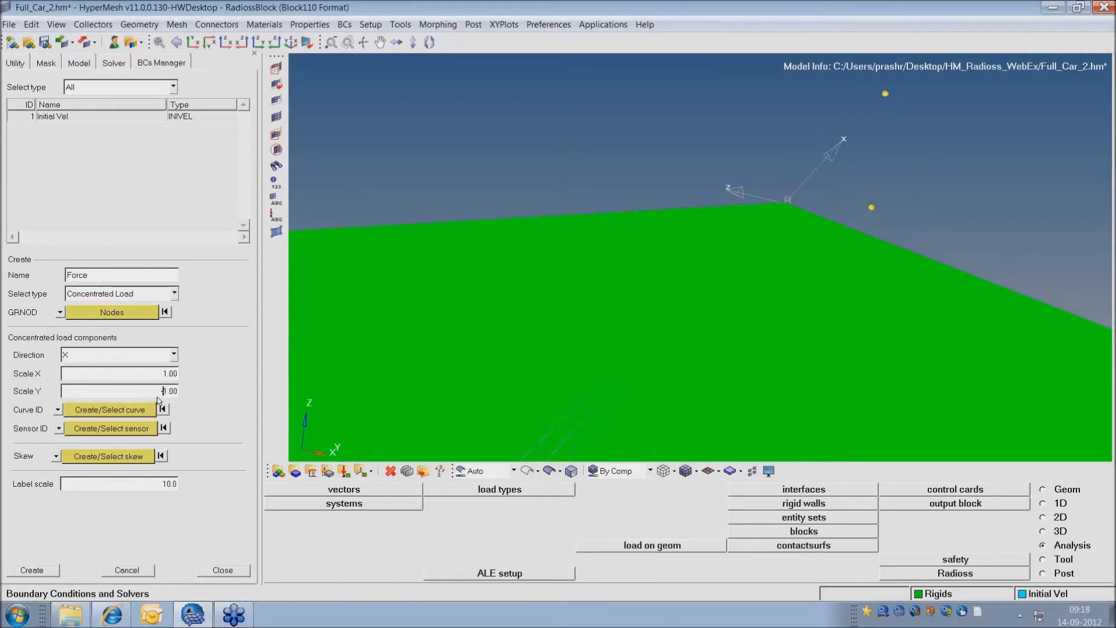
text(-)
Create a new curve named Force for the concentrated load in the curve editor
click(89, 410)
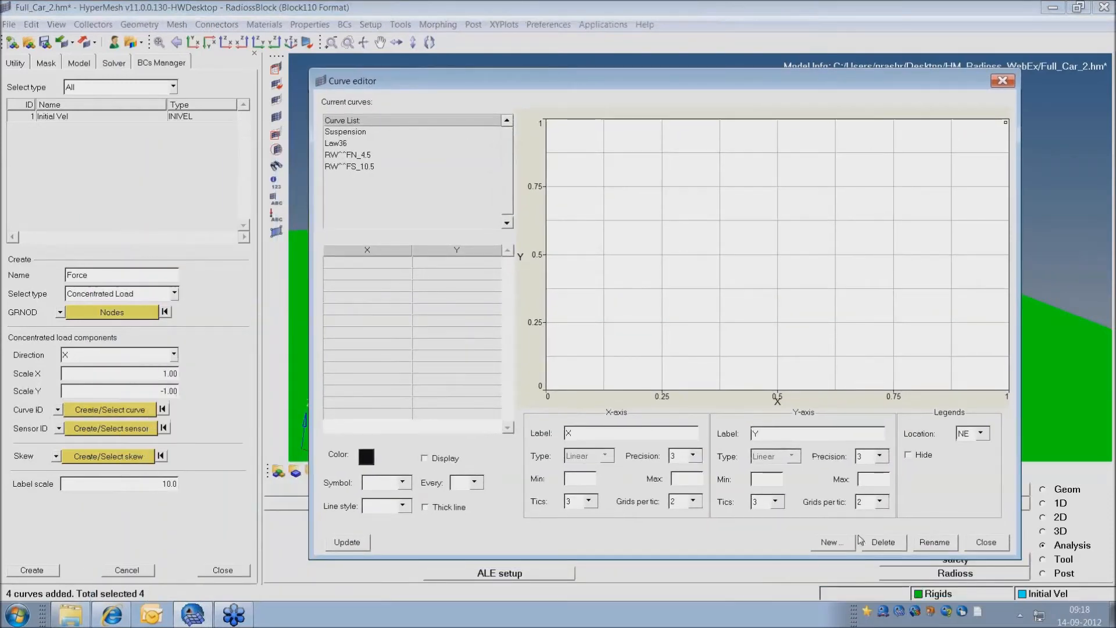
click(830, 541)
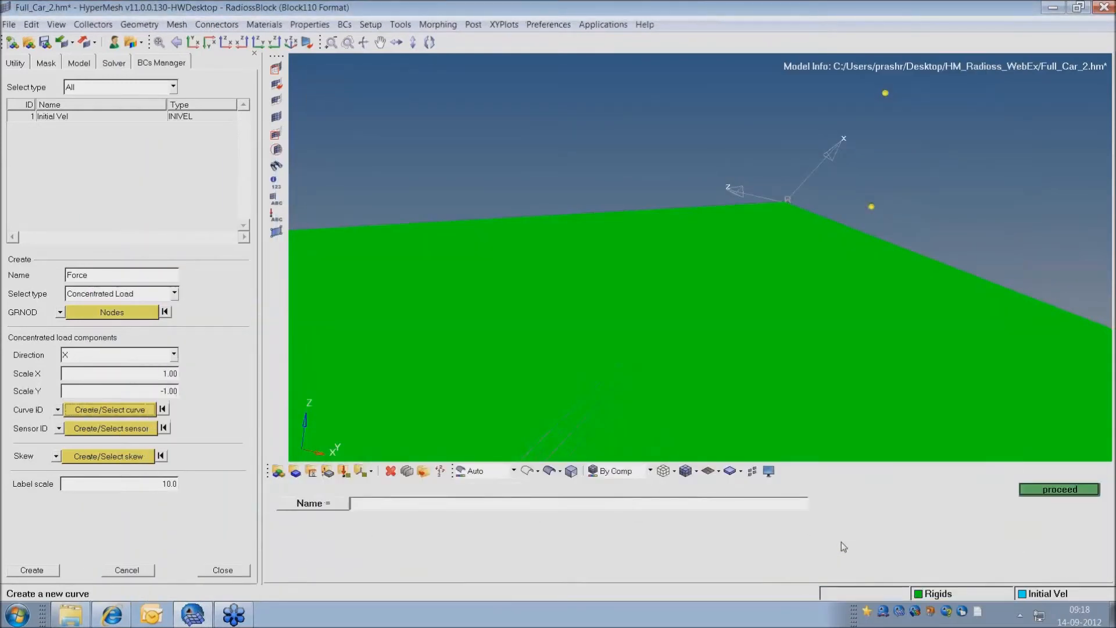
click(643, 509)
click(1060, 489)
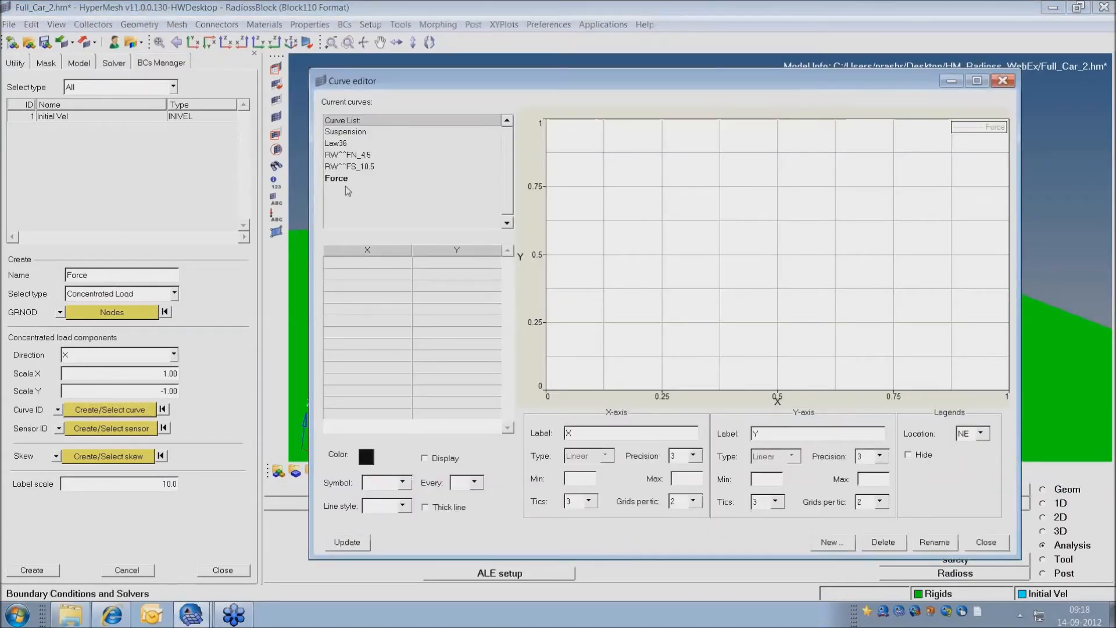
Enter the Force curve's X, Y points as 0, 0; 0.1, 10000; and 0.12, 10000
click(376, 263)
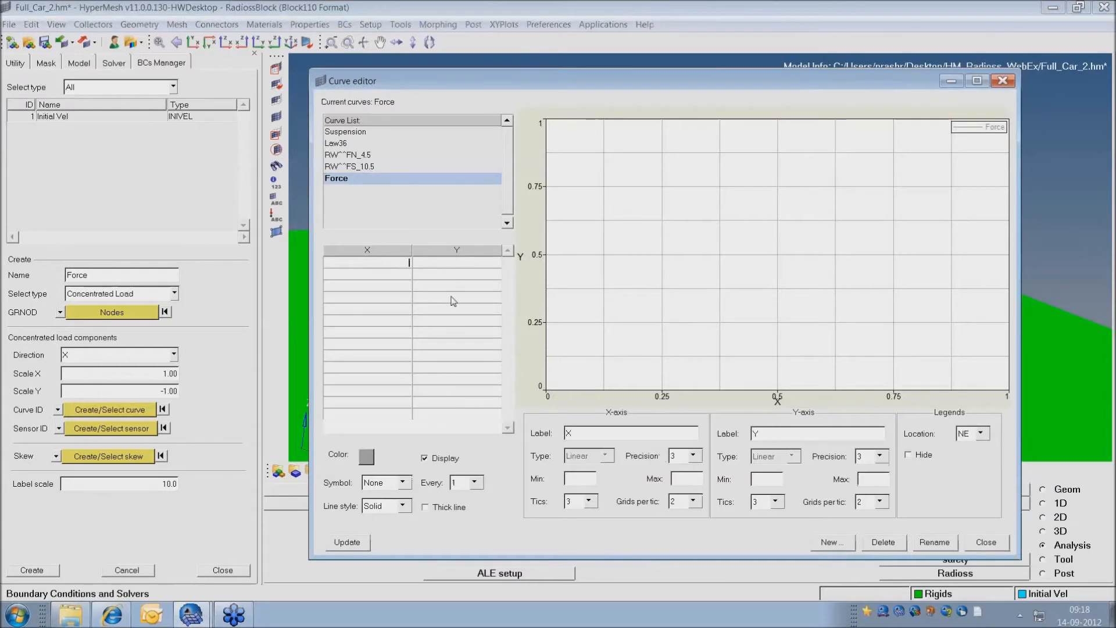
click(489, 265)
text(1000)
click(401, 278)
double_click(468, 265)
key(BackSpace)
click(399, 280)
click(497, 282)
text(100)
click(399, 288)
click(498, 287)
Color the Force curve red, update it and close the curve editor
click(366, 457)
click(381, 454)
click(371, 458)
click(391, 455)
click(371, 460)
click(388, 457)
click(347, 542)
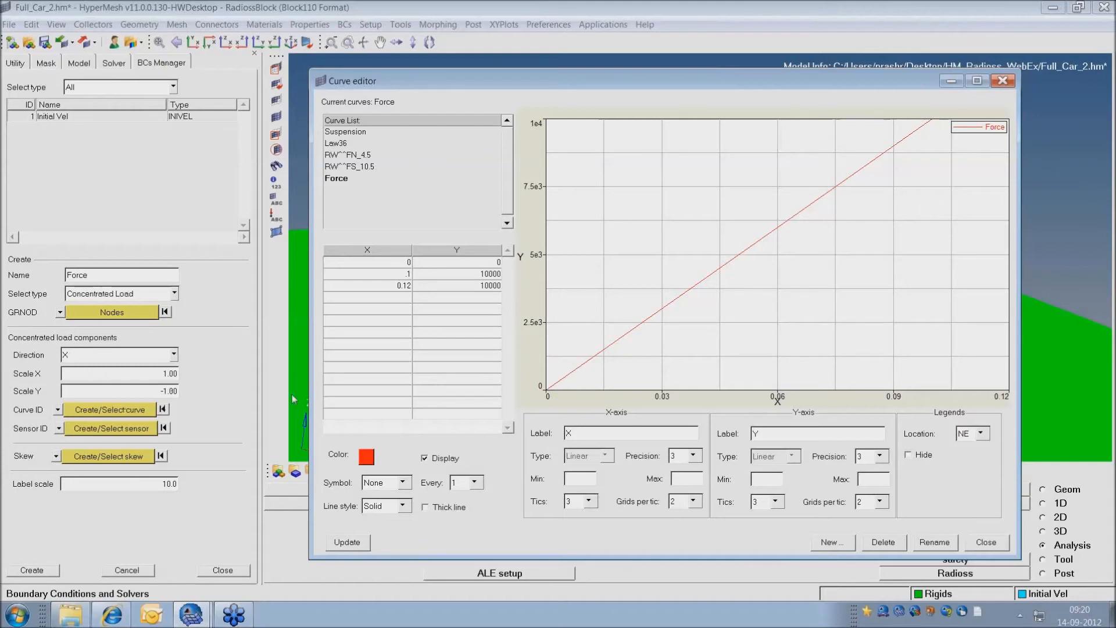
click(987, 542)
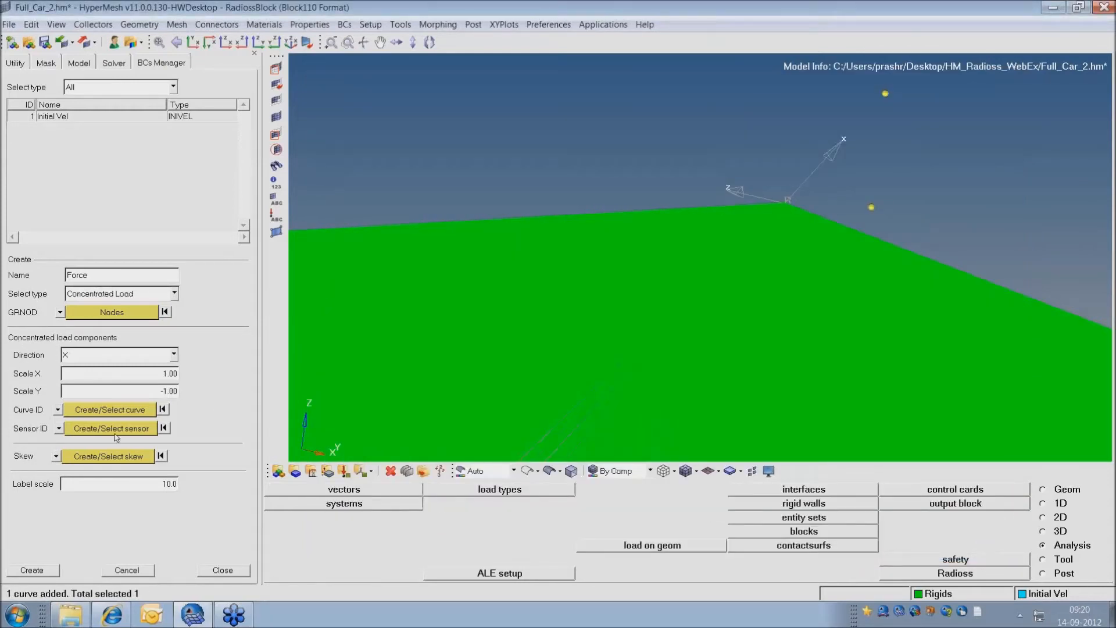
Assign the local system above the roof as the Force load's skew and create the concentrated load
click(56, 456)
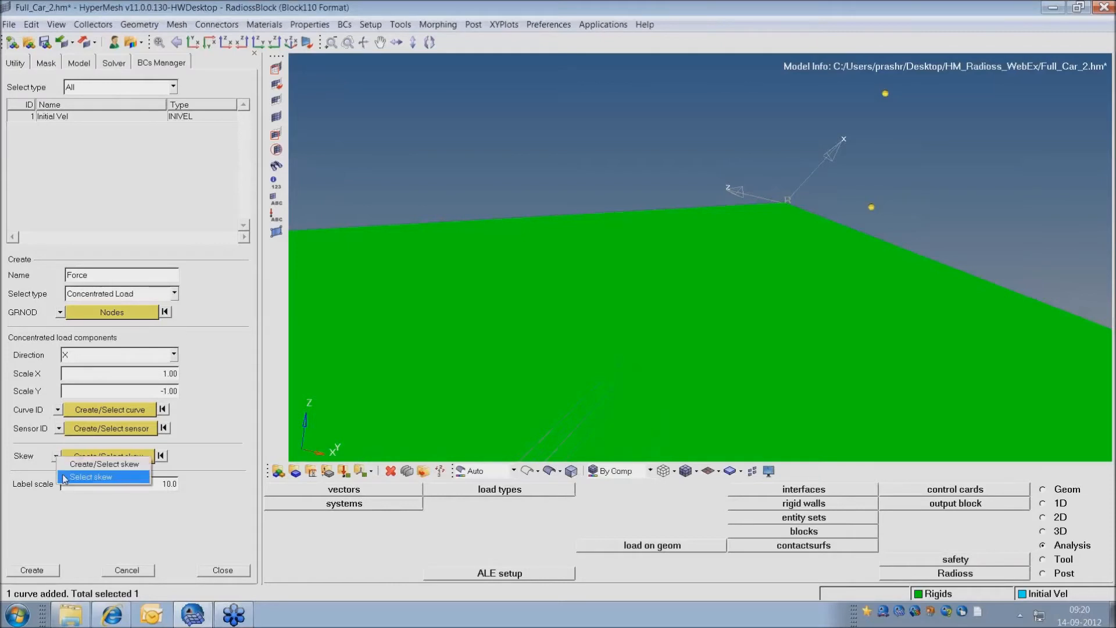
click(72, 478)
click(92, 460)
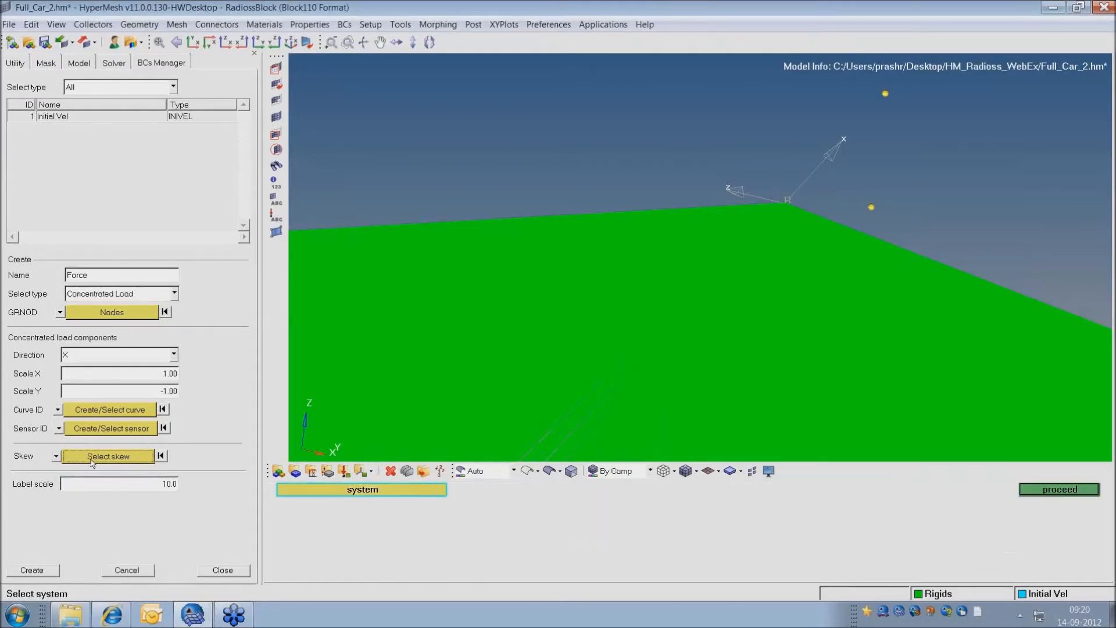
click(793, 189)
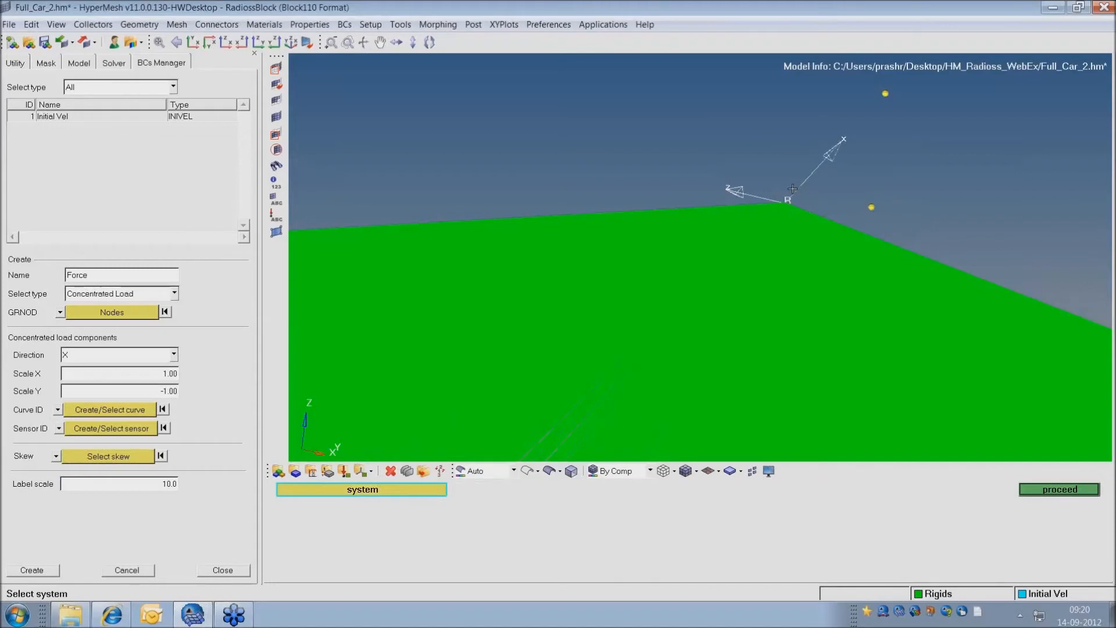
click(1060, 490)
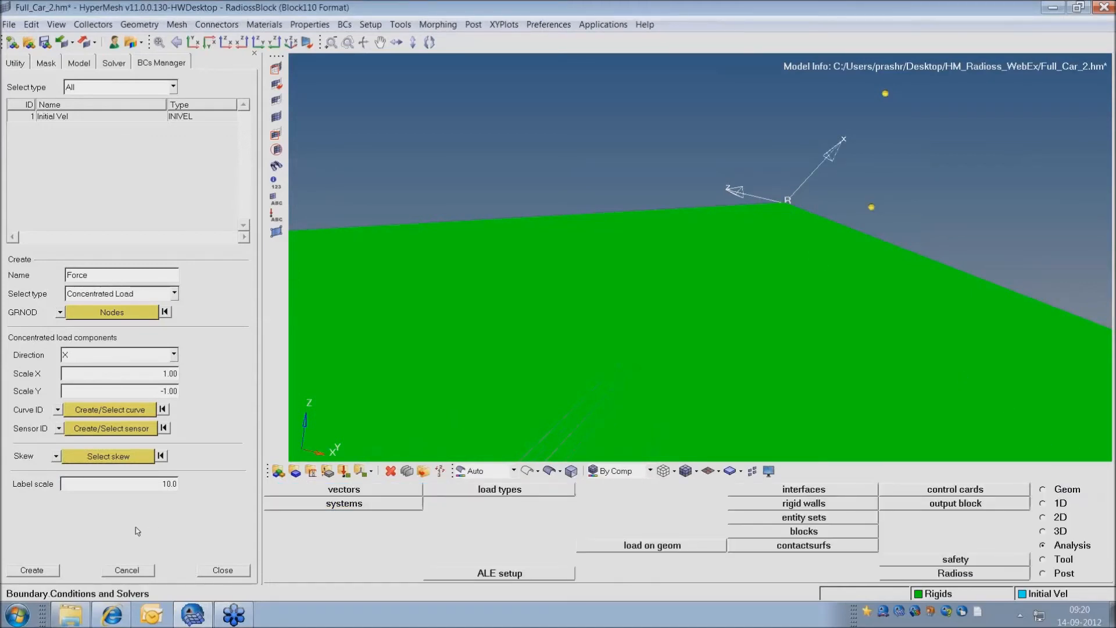
click(29, 571)
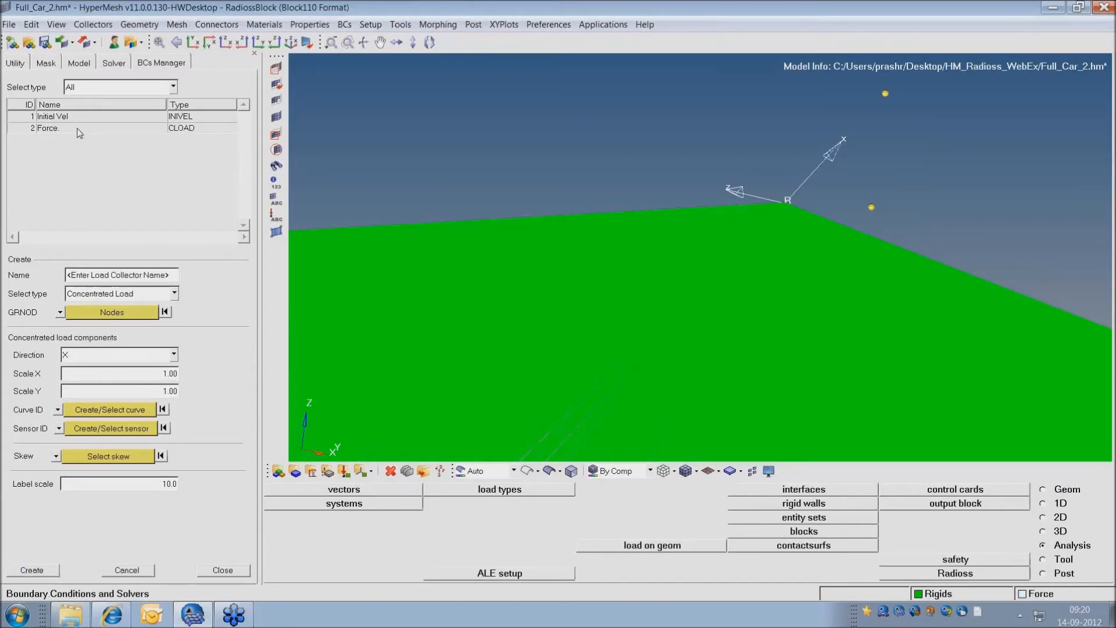
Turn on the display of all components so that the full car is shown
ctrl+right_drag(665, 242, 710, 199)
ctrl+scroll(710, 201, down, 3)
ctrl+scroll(757, 322, down, 5)
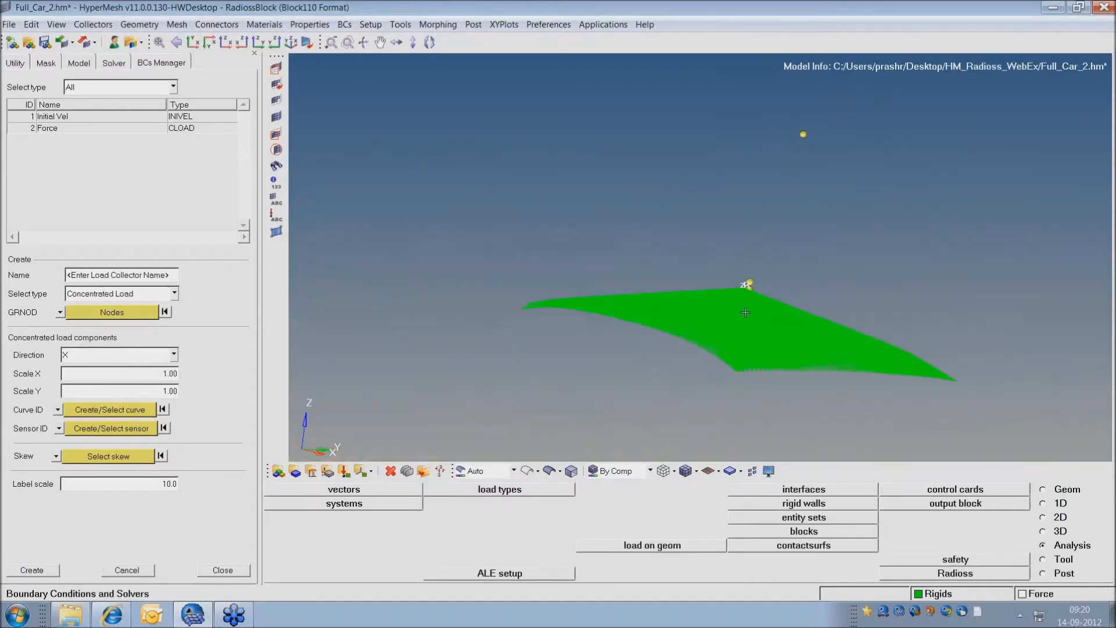
key(d)
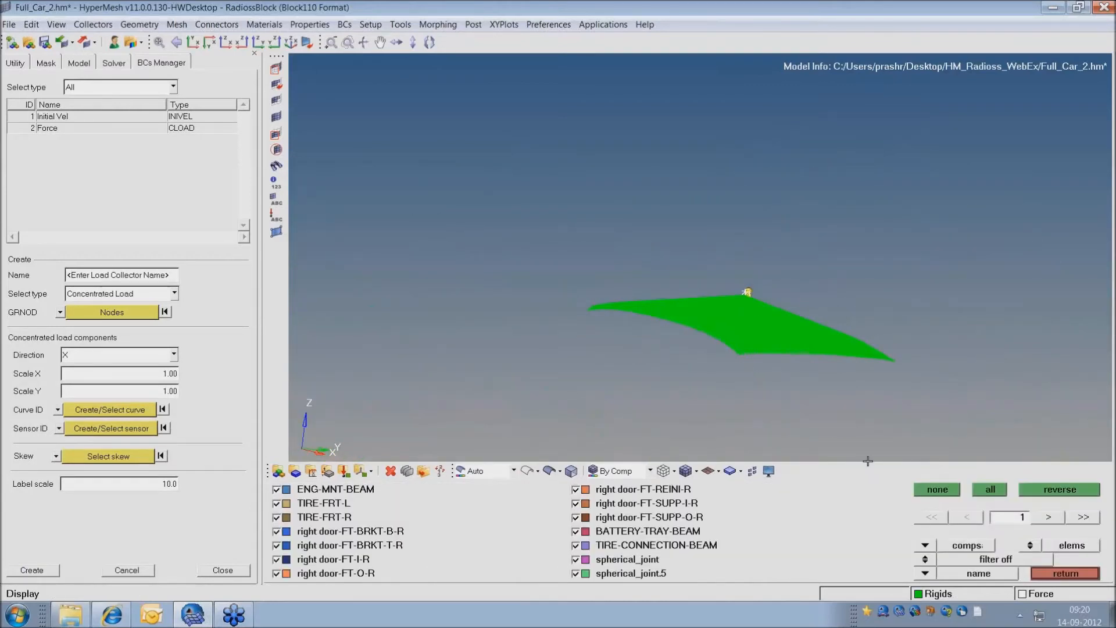
click(940, 493)
click(991, 490)
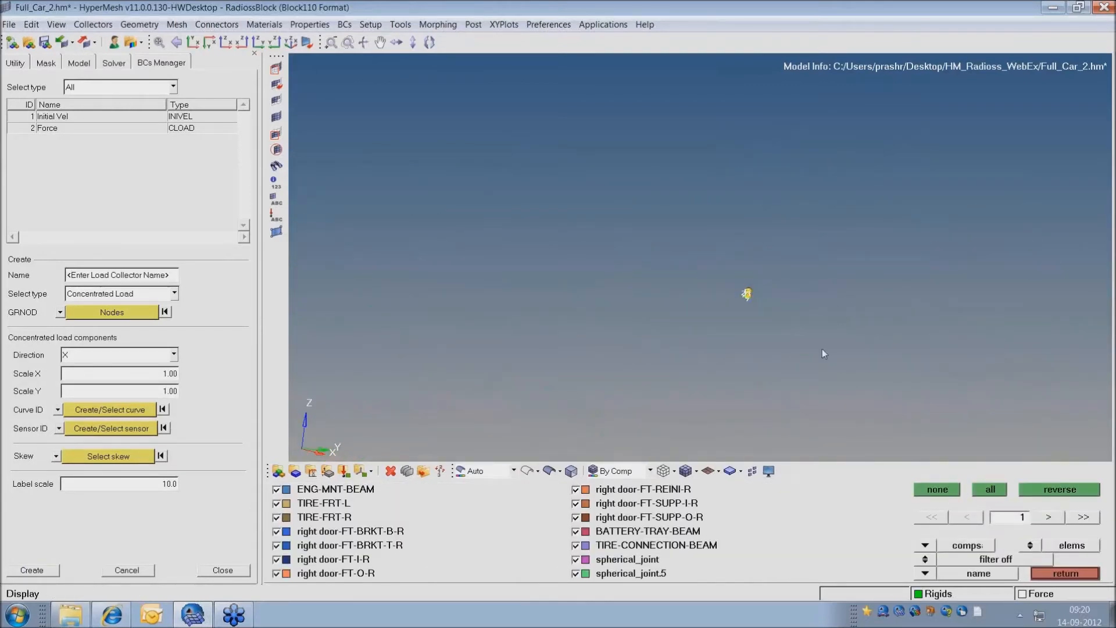
ctrl+right_drag(755, 323, 820, 216)
ctrl+drag(808, 266, 840, 255)
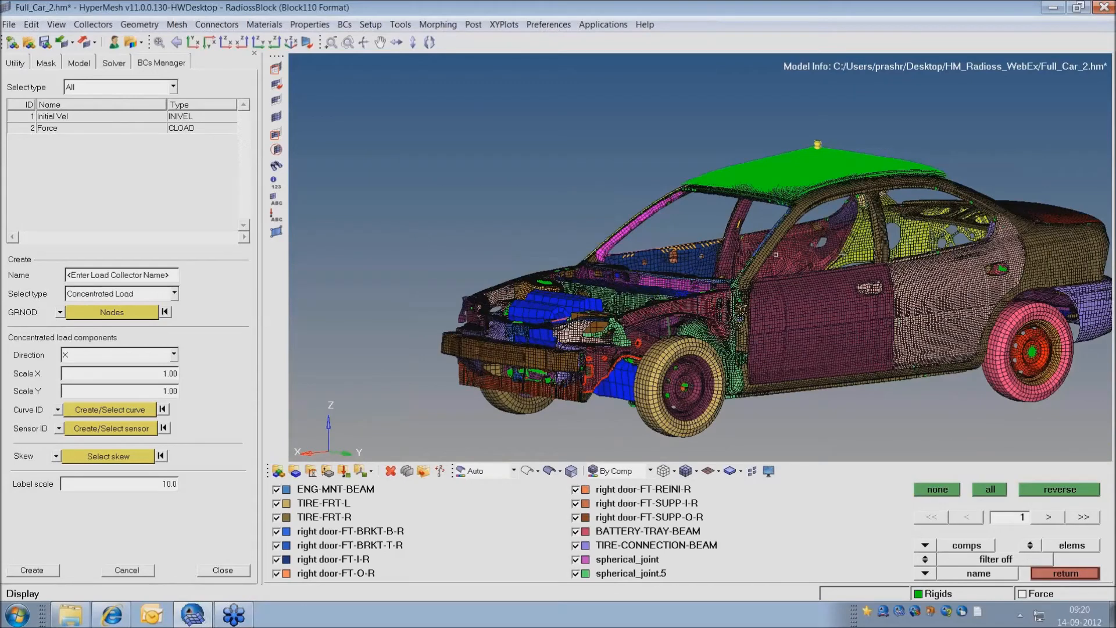
ctrl+right_drag(843, 254, 795, 265)
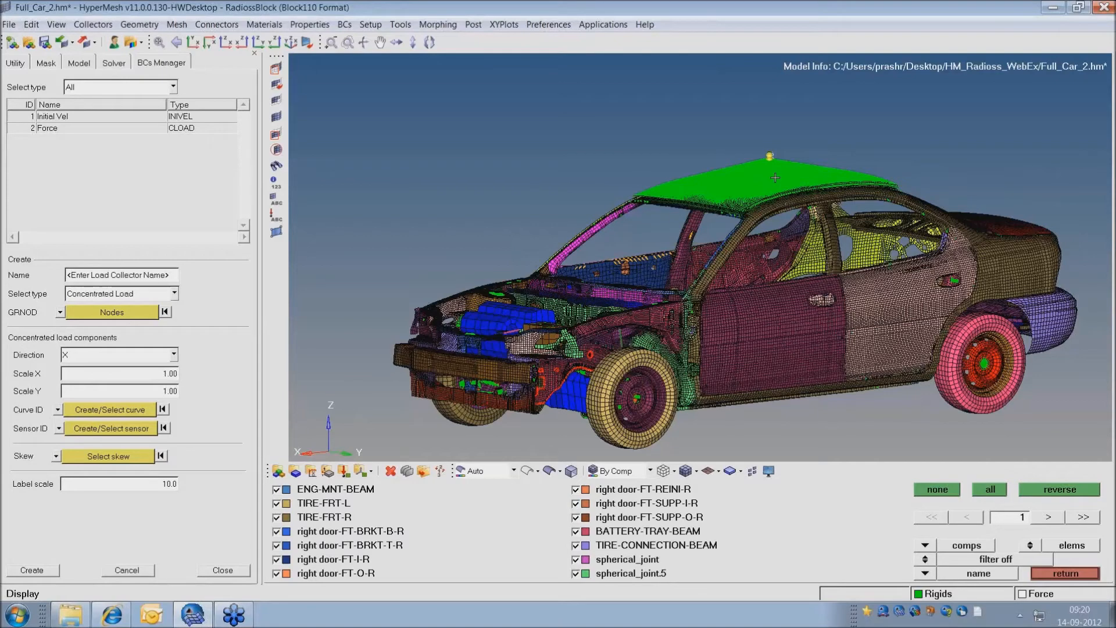
ctrl+drag(729, 330, 715, 328)
ctrl+right_drag(705, 327, 728, 315)
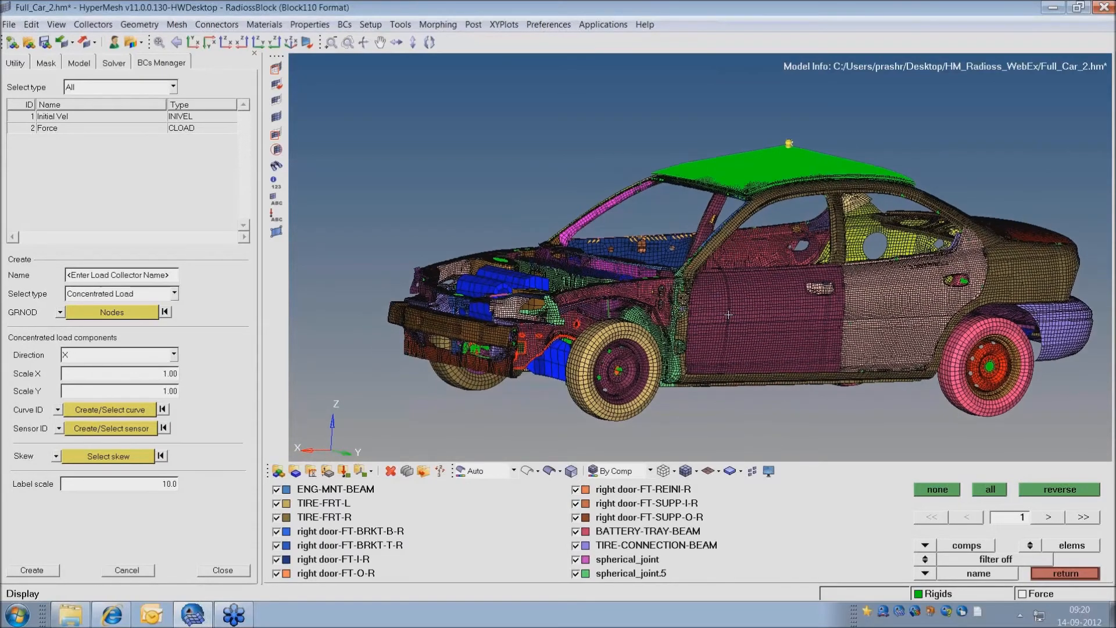
scroll(728, 314, down, 1)
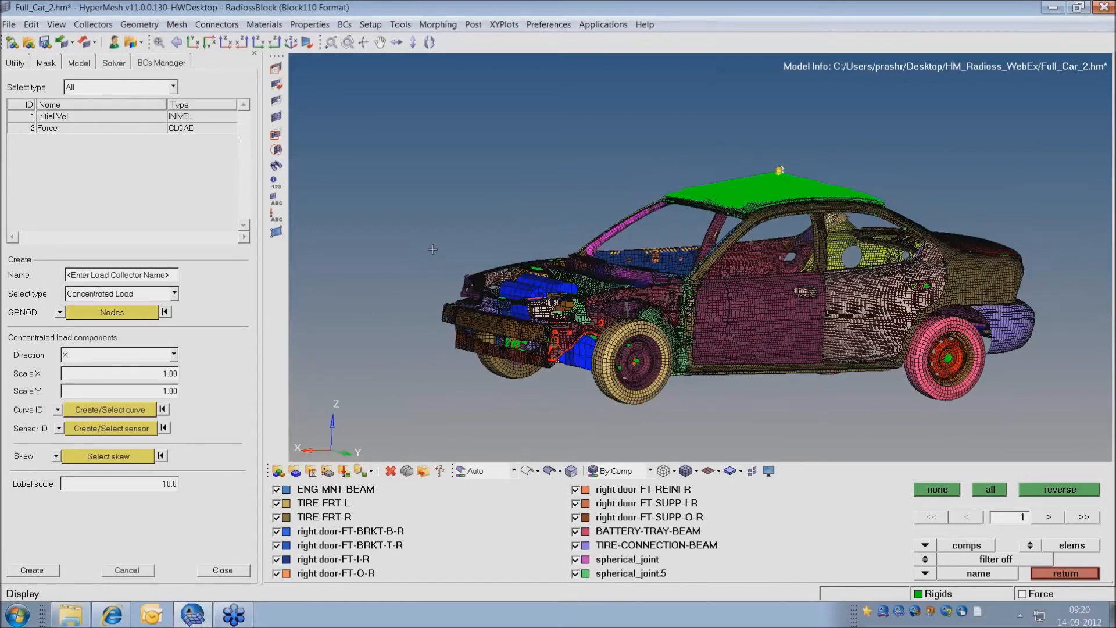
Define a Gravity Load named Gravity and assign all displayed nodes of the car to it
click(139, 276)
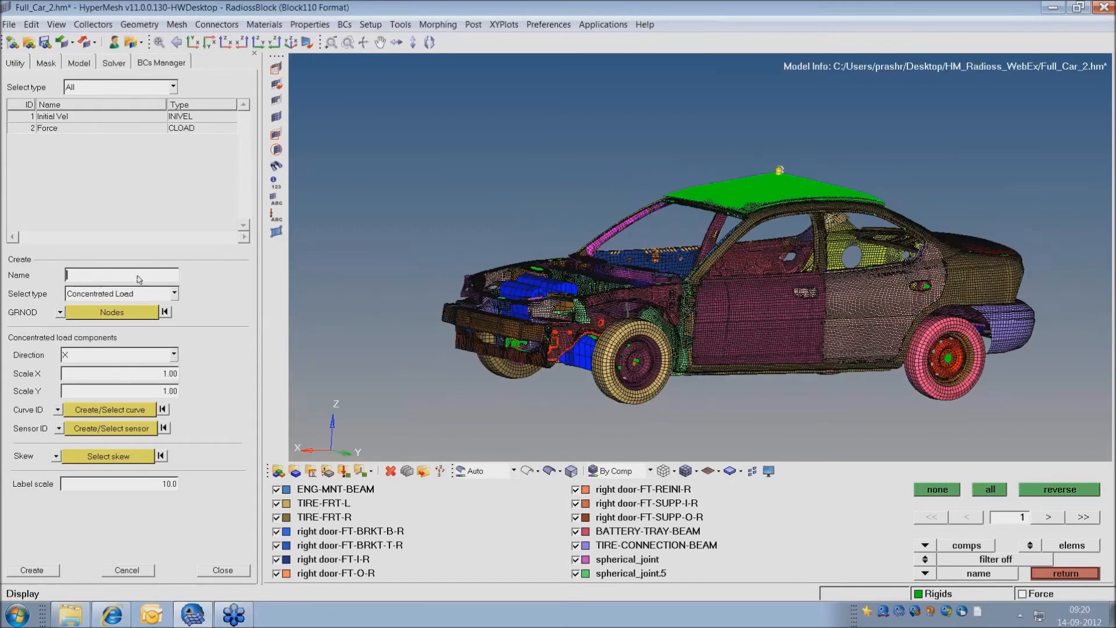
text(Gravity)
click(153, 296)
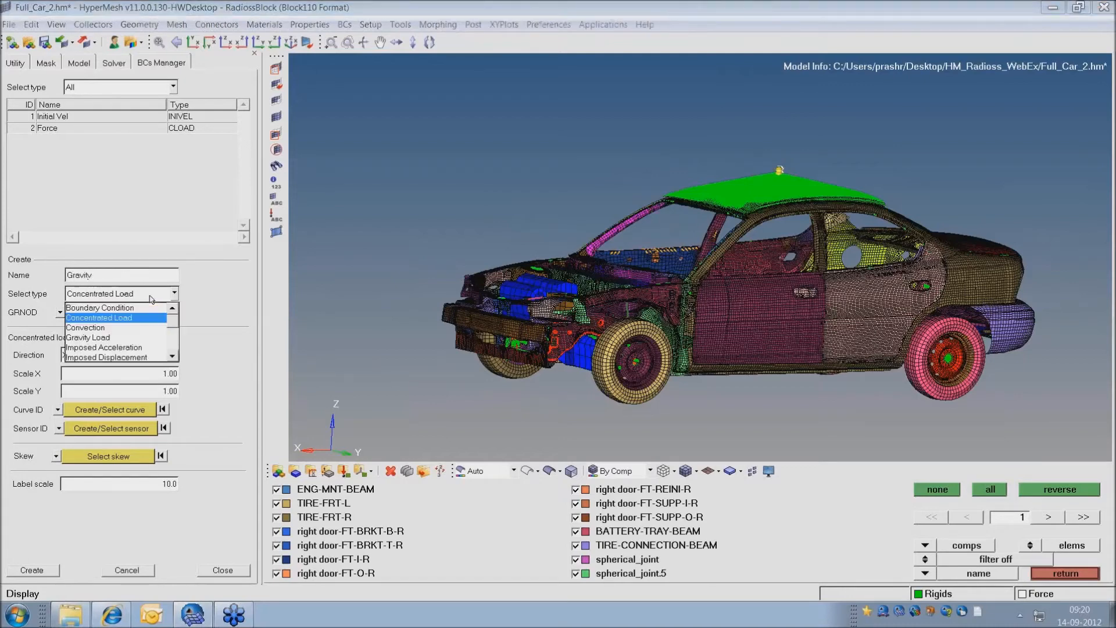
click(100, 328)
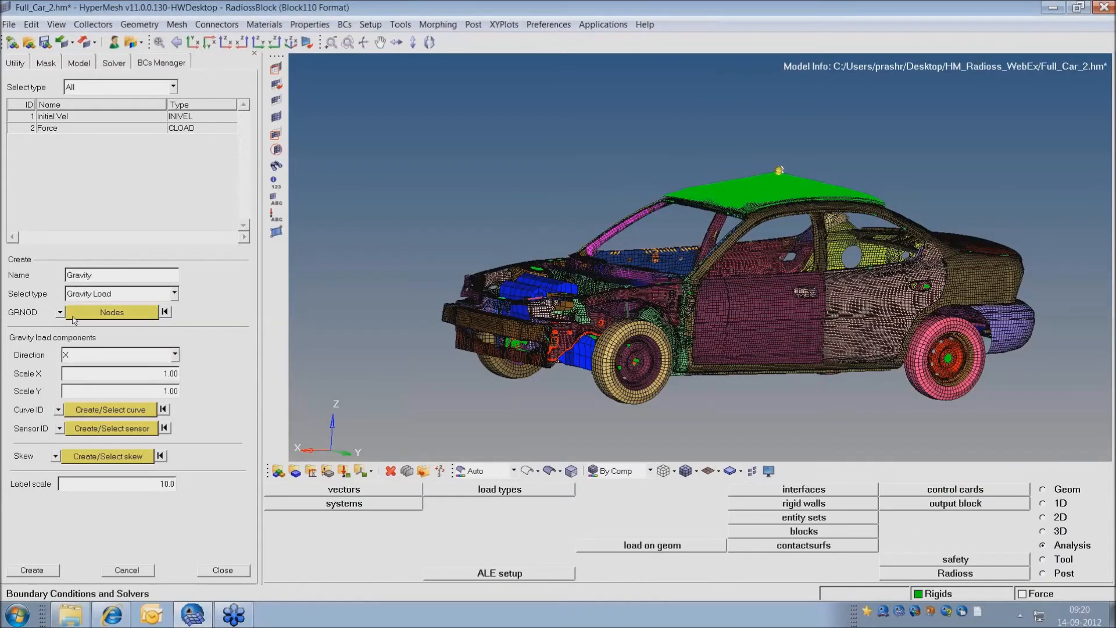
click(104, 314)
shift+drag(368, 84, 1107, 476)
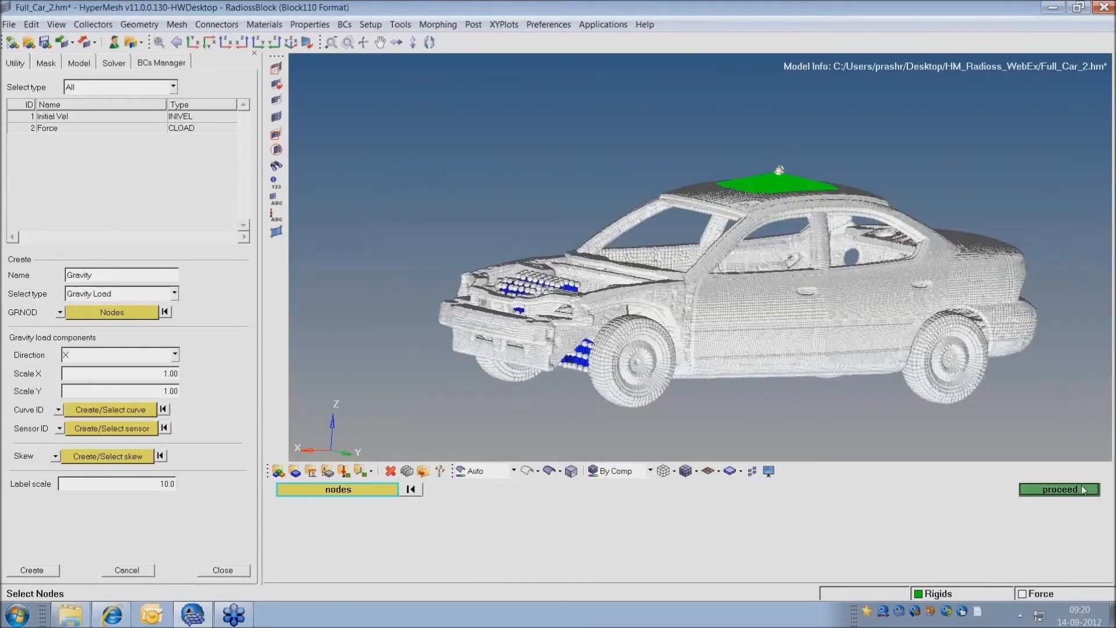
click(1061, 490)
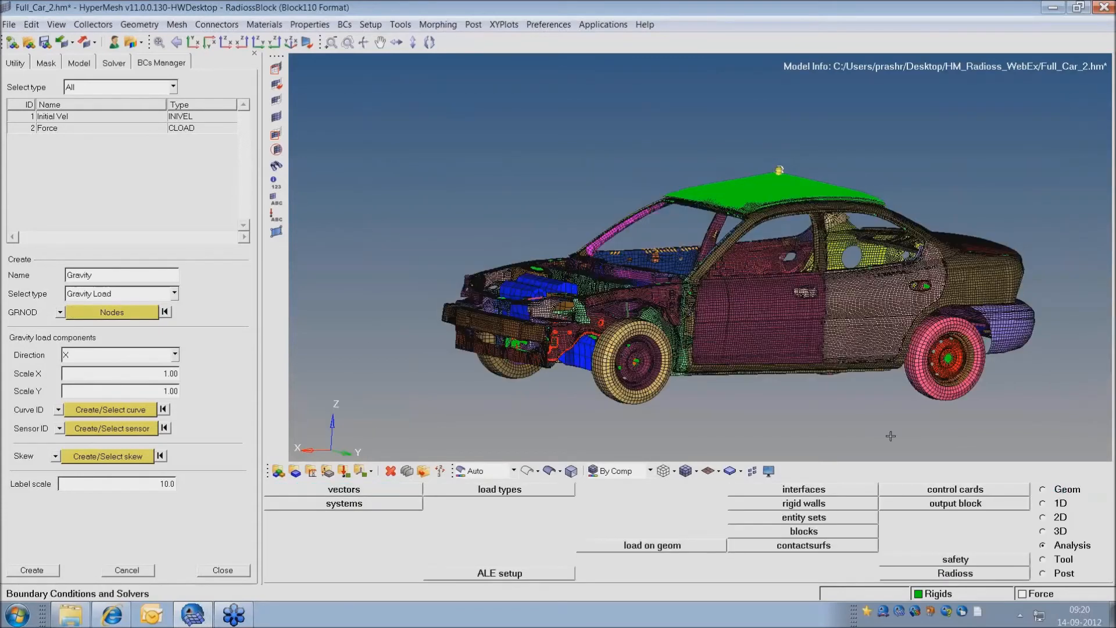
Create a new curve named Gravity for the gravity load and select it in the curve editor
click(111, 410)
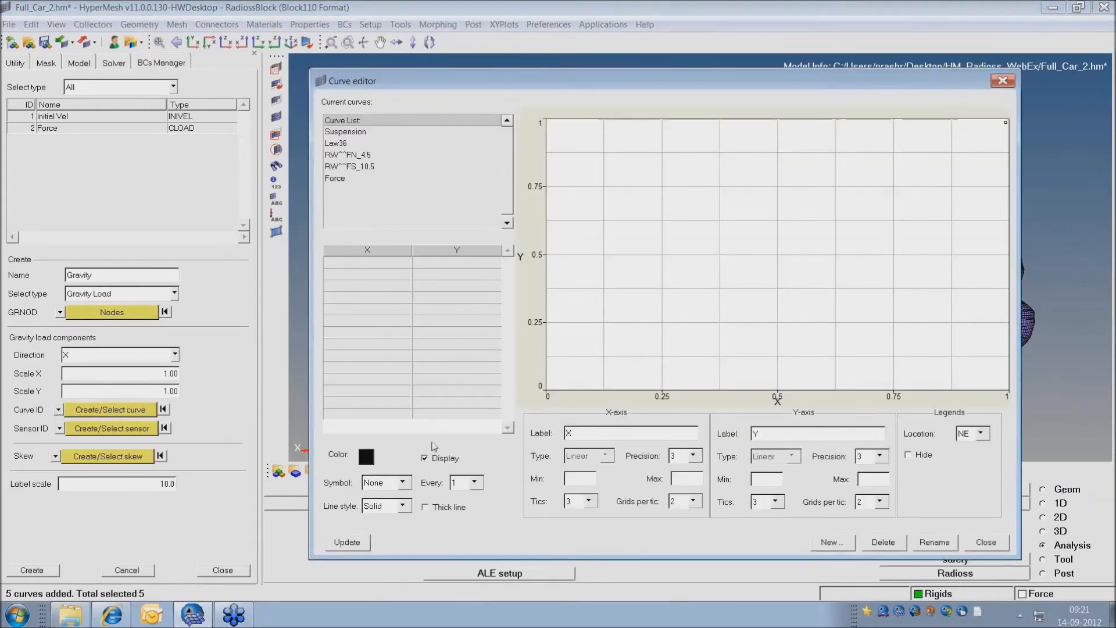
click(838, 542)
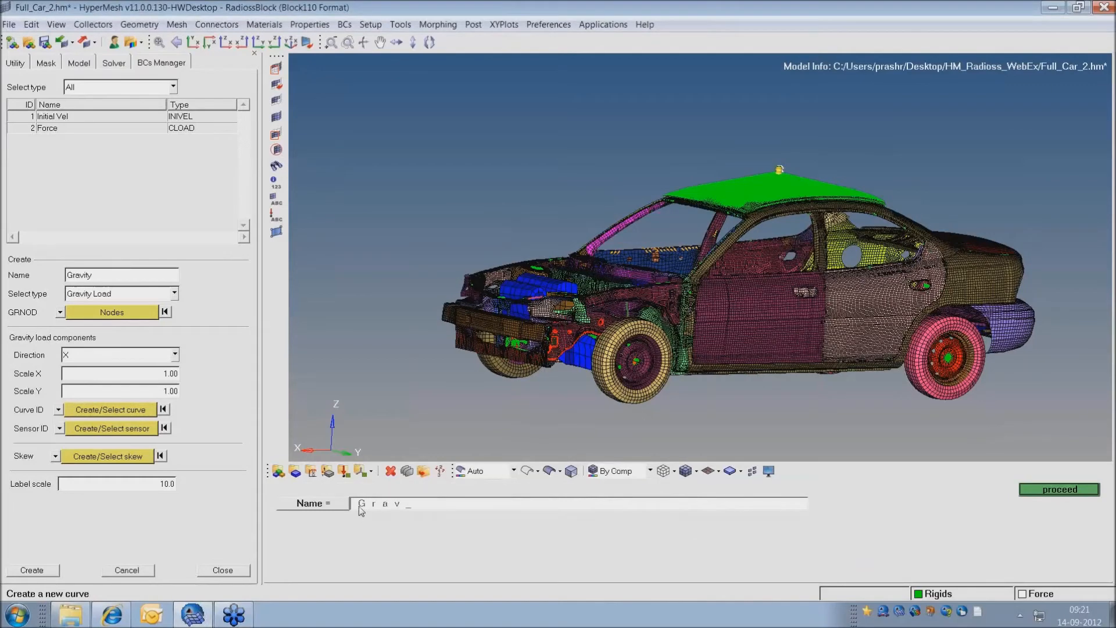
click(1069, 490)
click(350, 193)
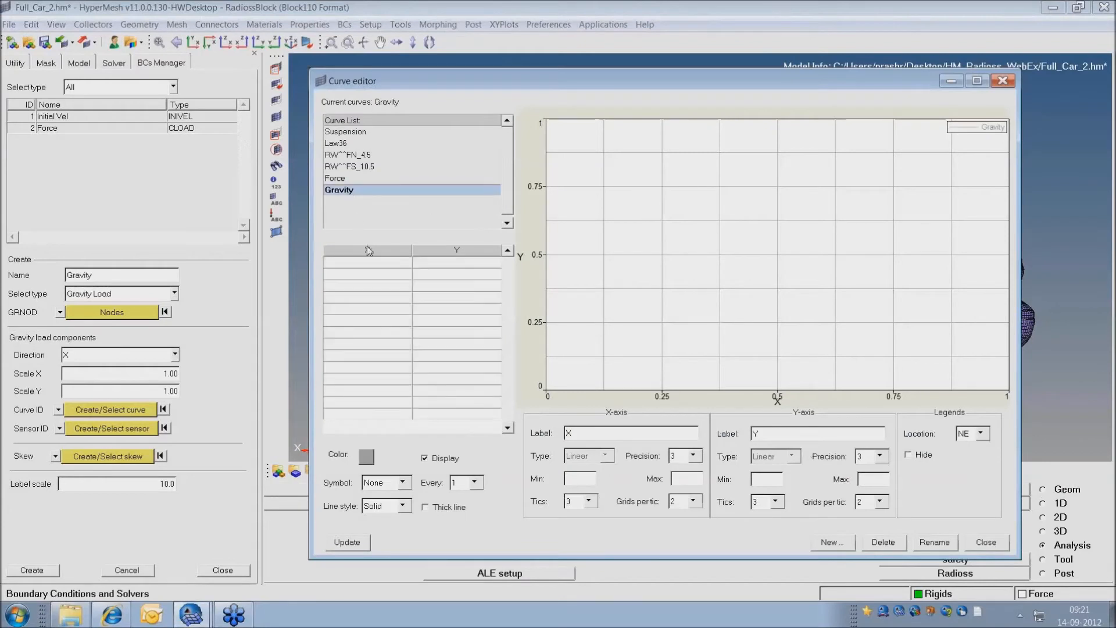
Enter the Gravity curve's X, Y points as 0, 9810 and 1, 9810
click(378, 253)
click(391, 265)
text(0)
click(449, 262)
text(9810)
click(402, 275)
text(1)
click(451, 278)
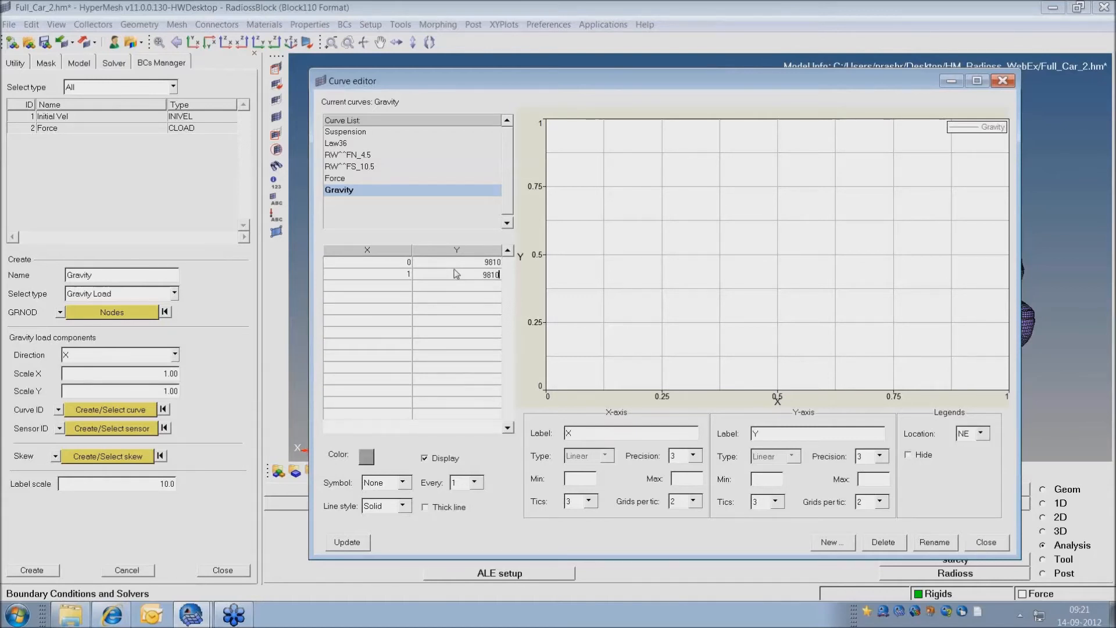
Try 0.1 as the second point's X value, and restore that point to 1, 9810
click(403, 275)
text(0.1)
key(Tab)
click(407, 276)
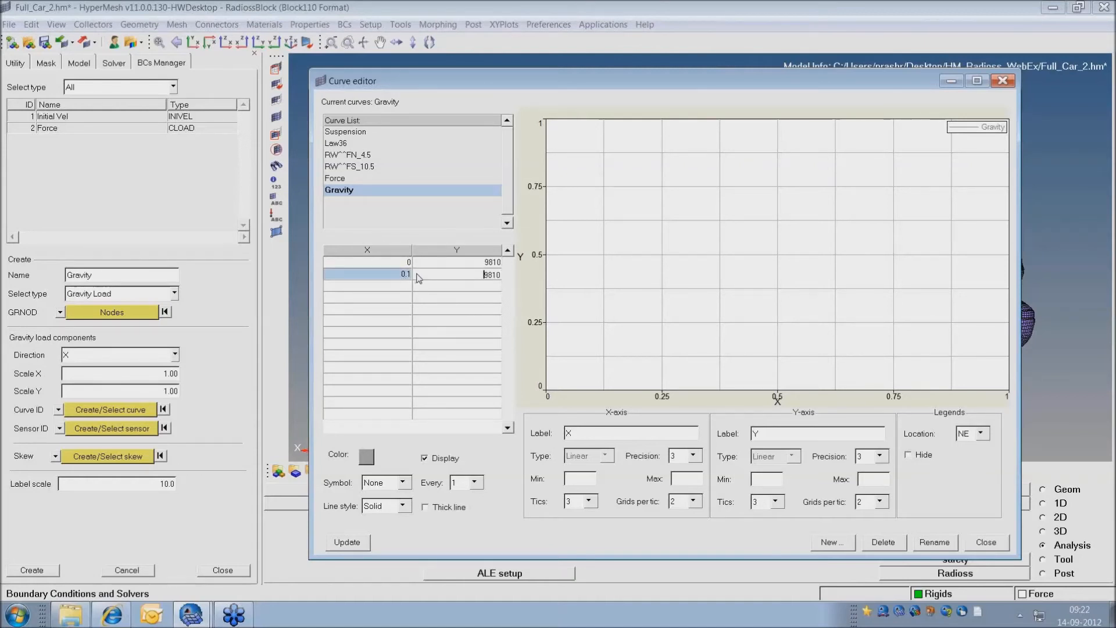
click(407, 277)
key(BackSpace)
key(BackSpace)
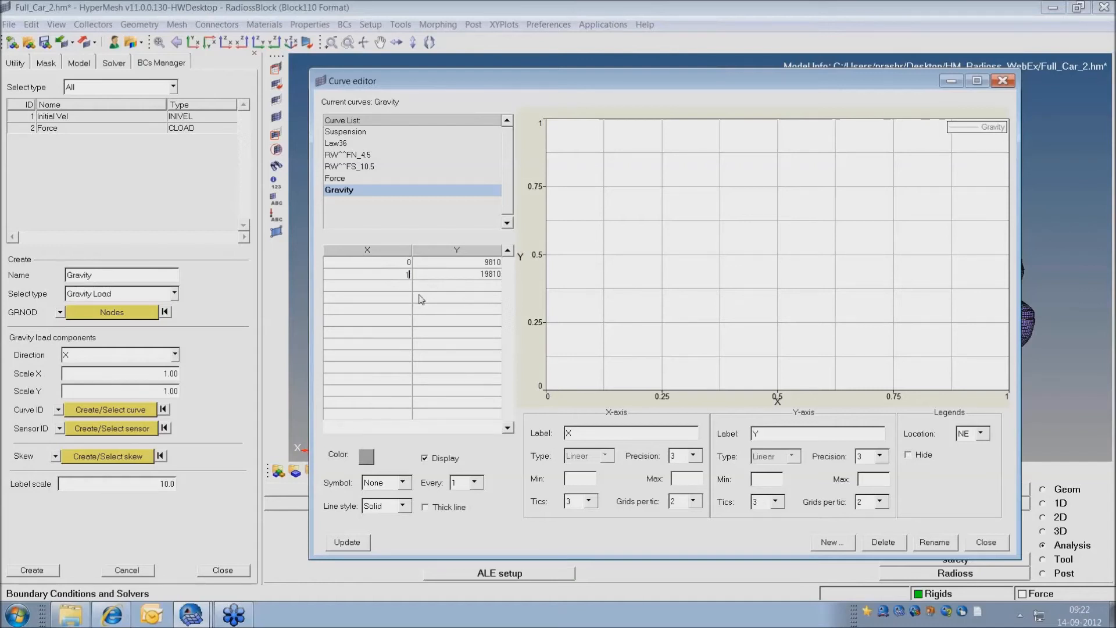
click(483, 276)
click(484, 277)
Color the Gravity curve green, update it and close the curve editor
click(366, 457)
click(401, 455)
click(347, 544)
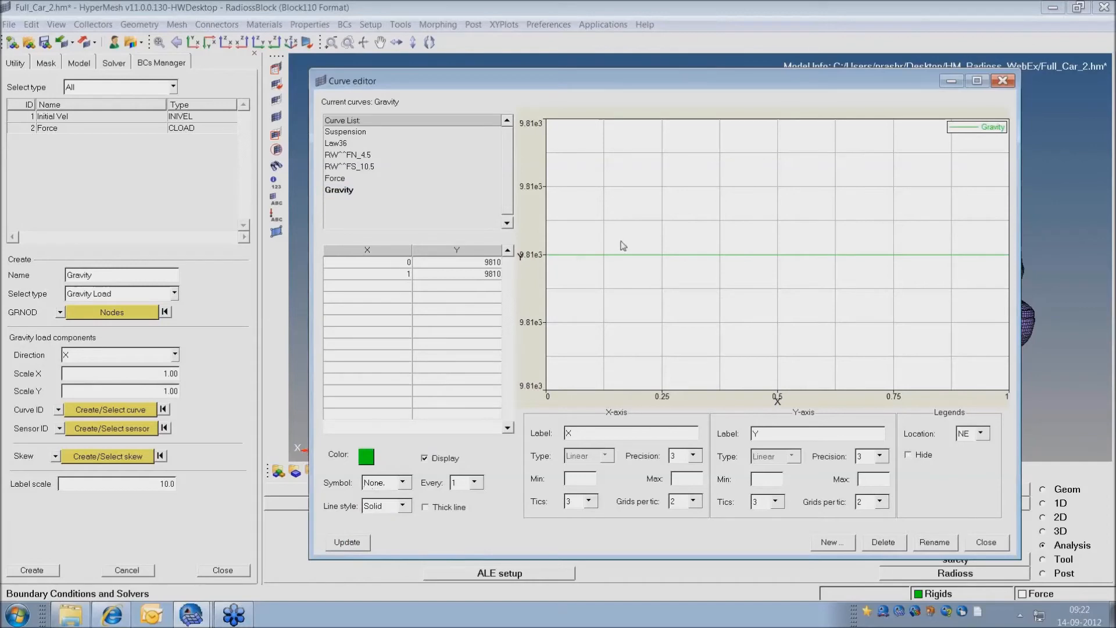
click(986, 543)
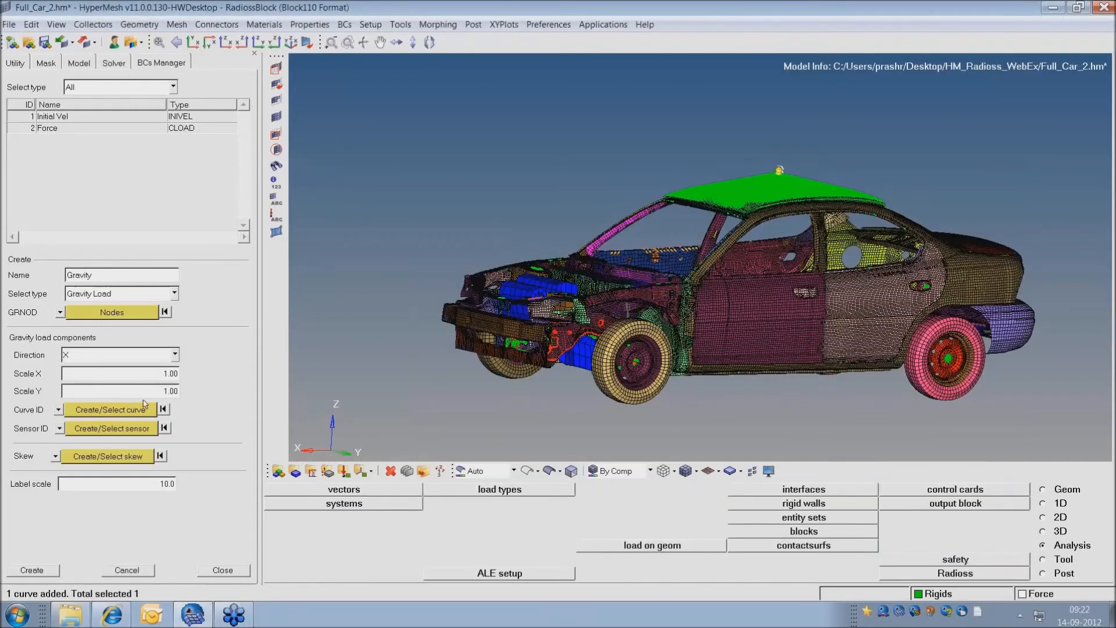
Create the Gravity load in direction X with Scale X and Scale Y at 1.00
ctrl+right_drag(677, 267, 584, 347)
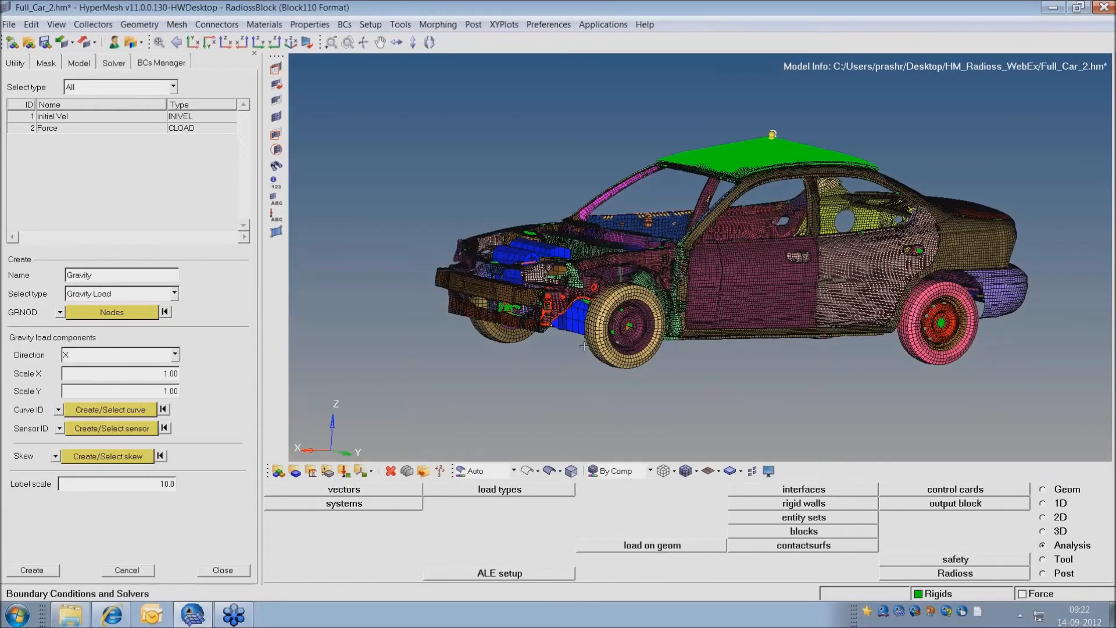
click(40, 572)
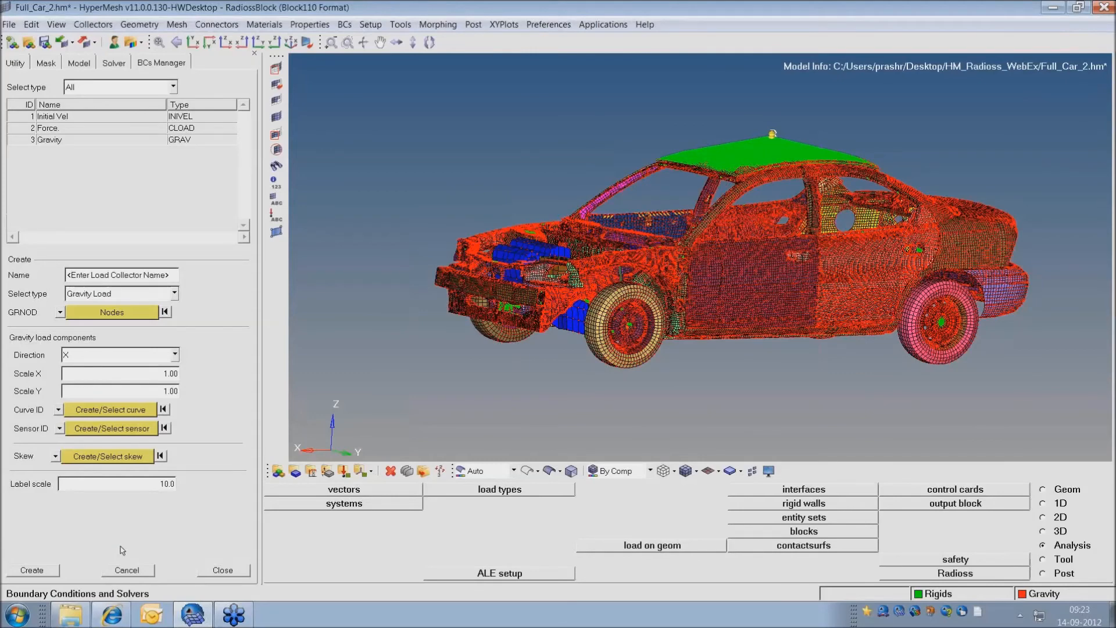
ctrl+drag(543, 292, 575, 303)
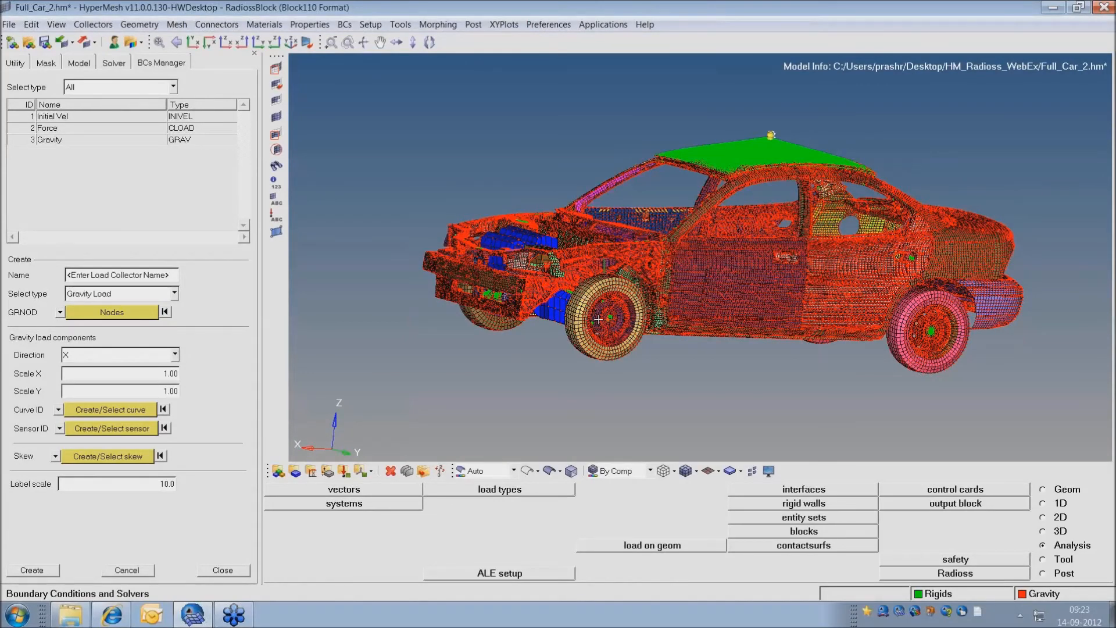
key(F2)
click(276, 489)
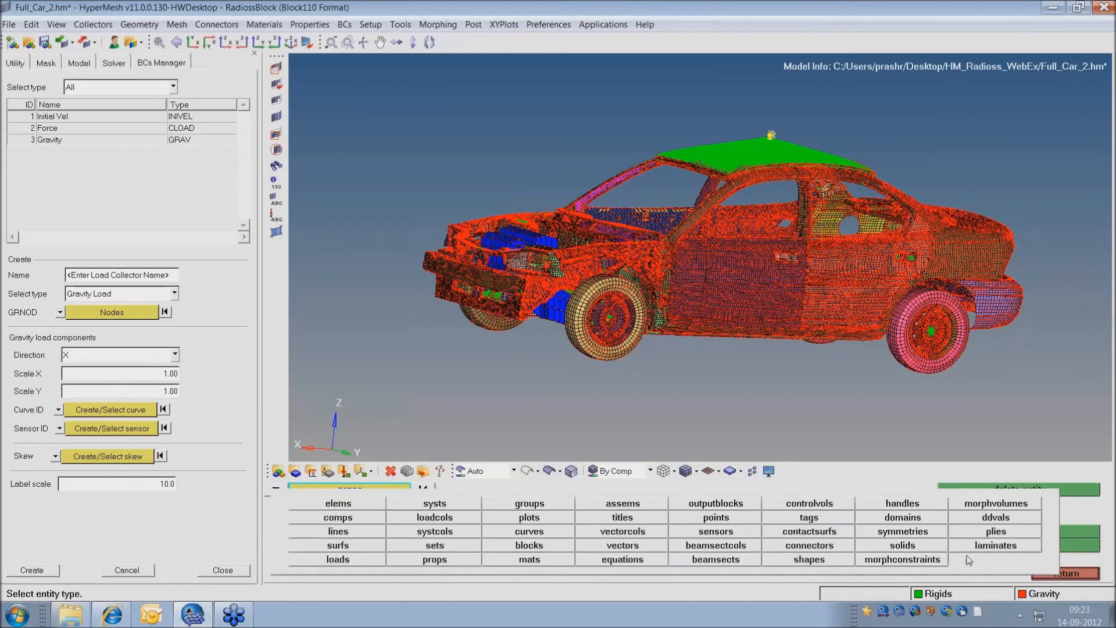
click(435, 517)
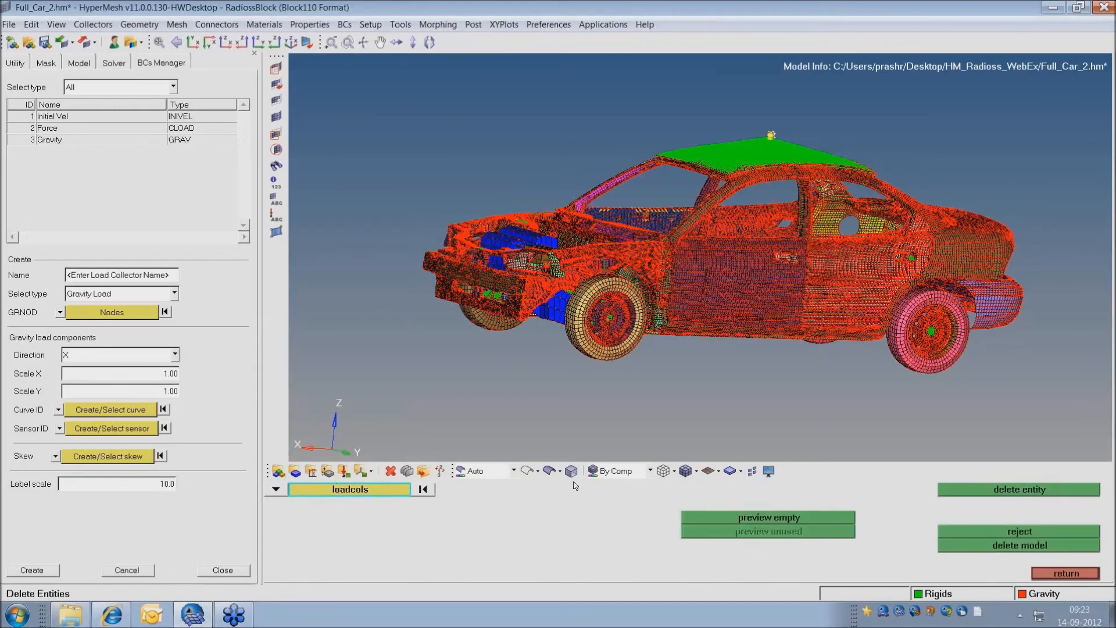
key(Escape)
Hide all load collectors from the display and leave the display settings
key(d)
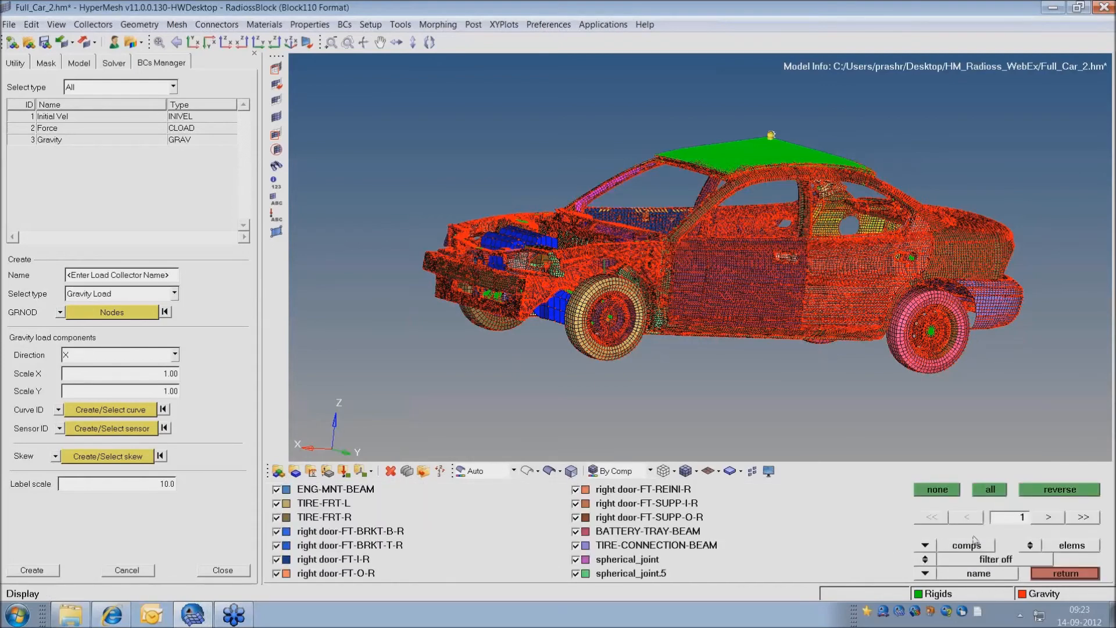
click(921, 547)
click(421, 521)
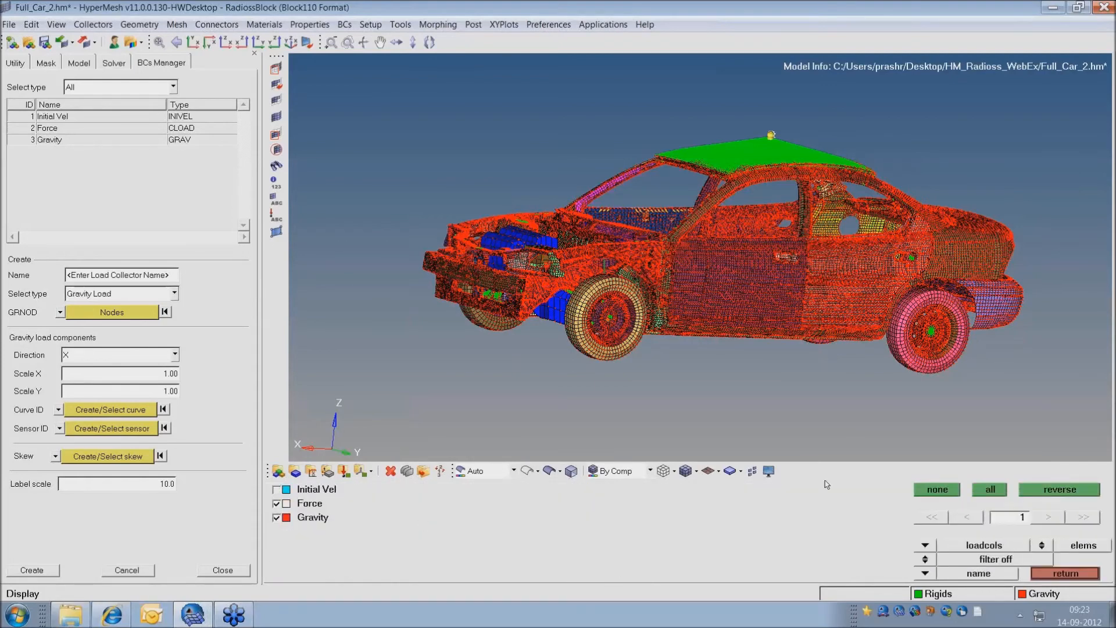
click(939, 490)
ctrl+drag(705, 326, 726, 329)
key(Escape)
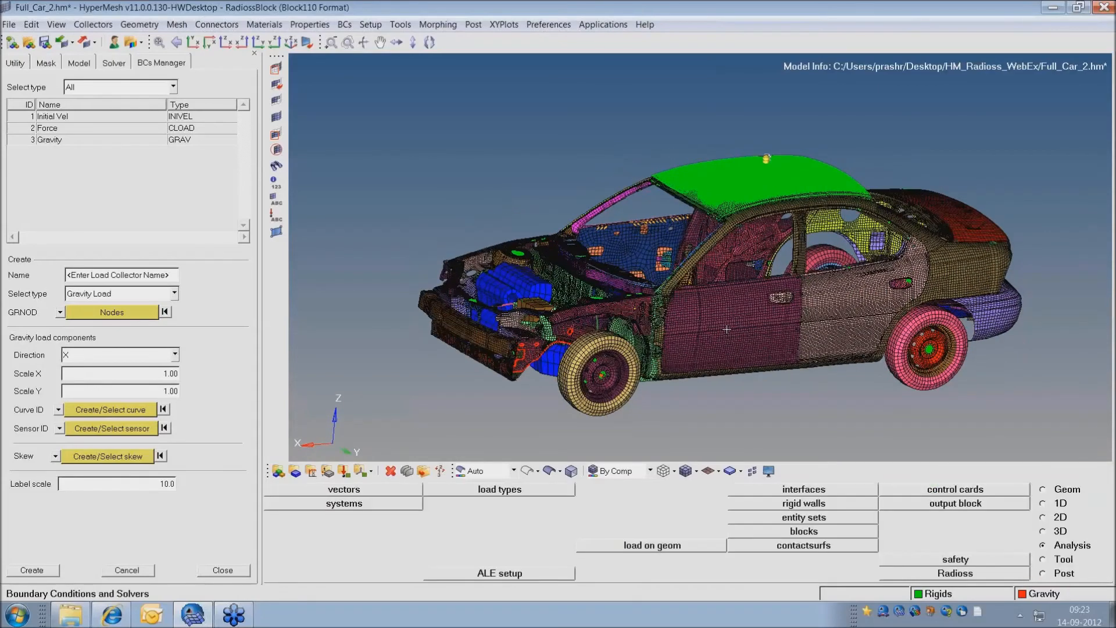
ctrl+drag(725, 269, 798, 307)
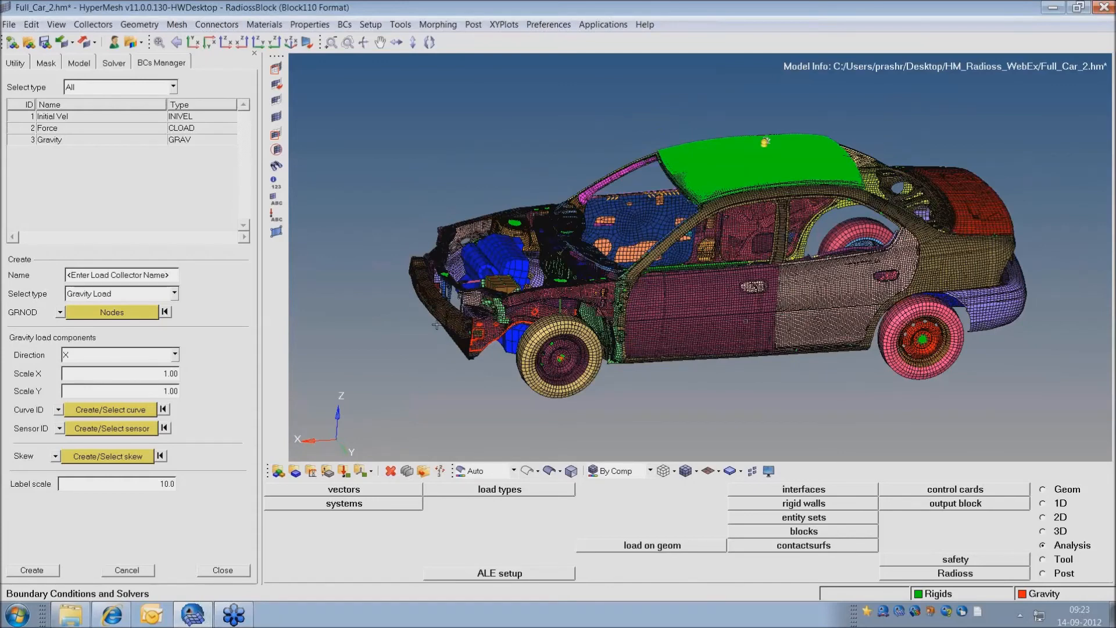
ctrl+right_drag(671, 329, 635, 316)
ctrl+drag(634, 317, 654, 304)
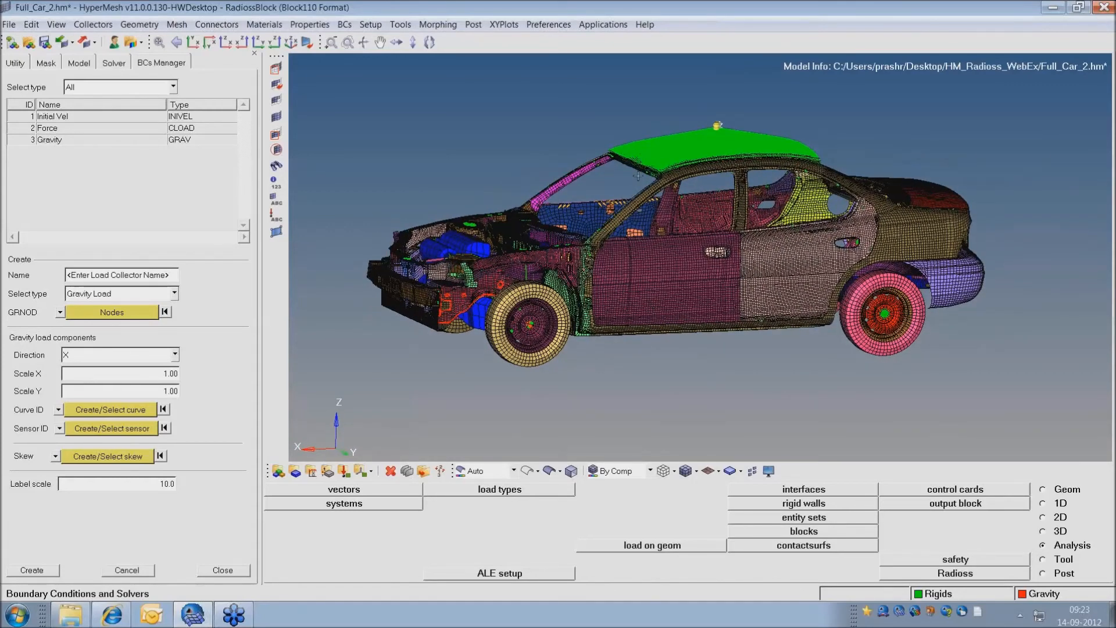
Edit the Gravity load to act in direction Z with a Scale Y of -1, and update it
ctrl+right_drag(677, 288, 737, 287)
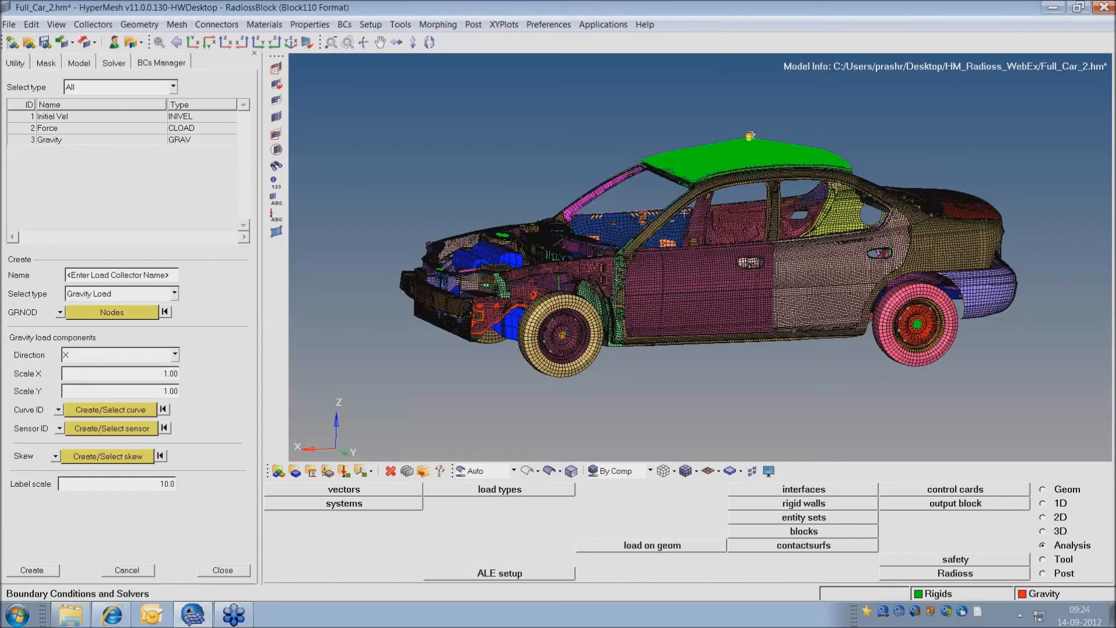
click(73, 140)
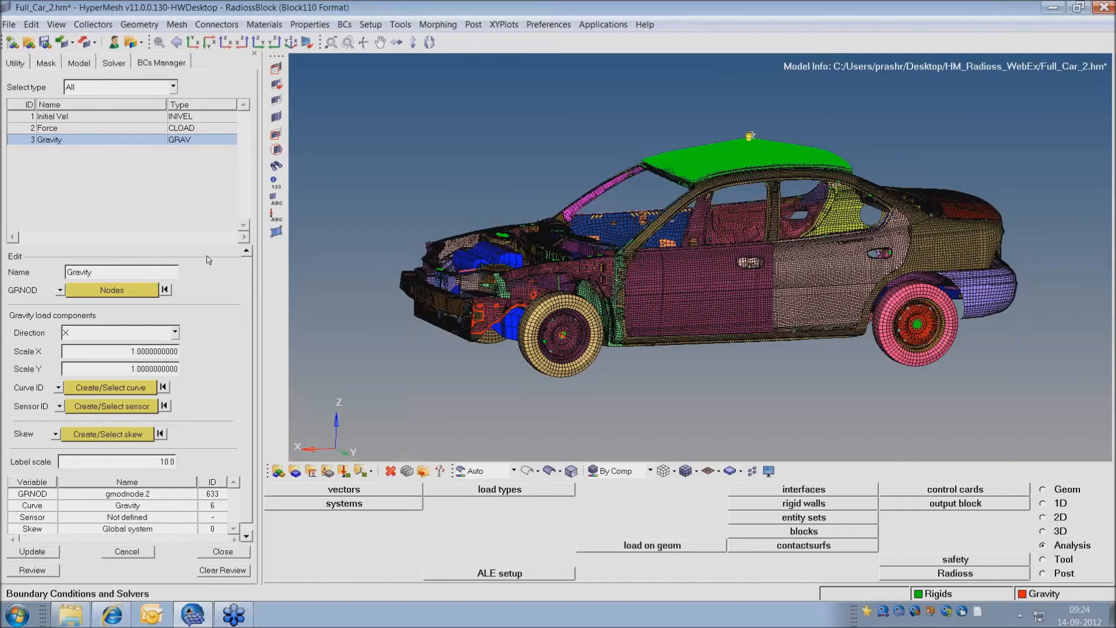
drag(250, 318, 252, 336)
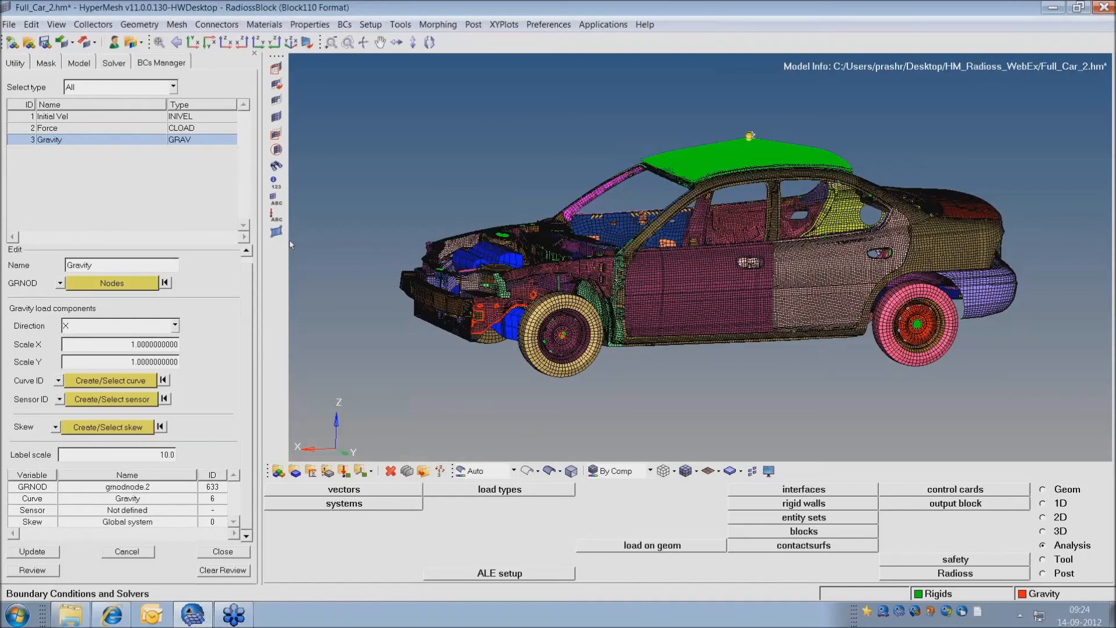
click(176, 325)
click(73, 364)
text(-)
click(32, 553)
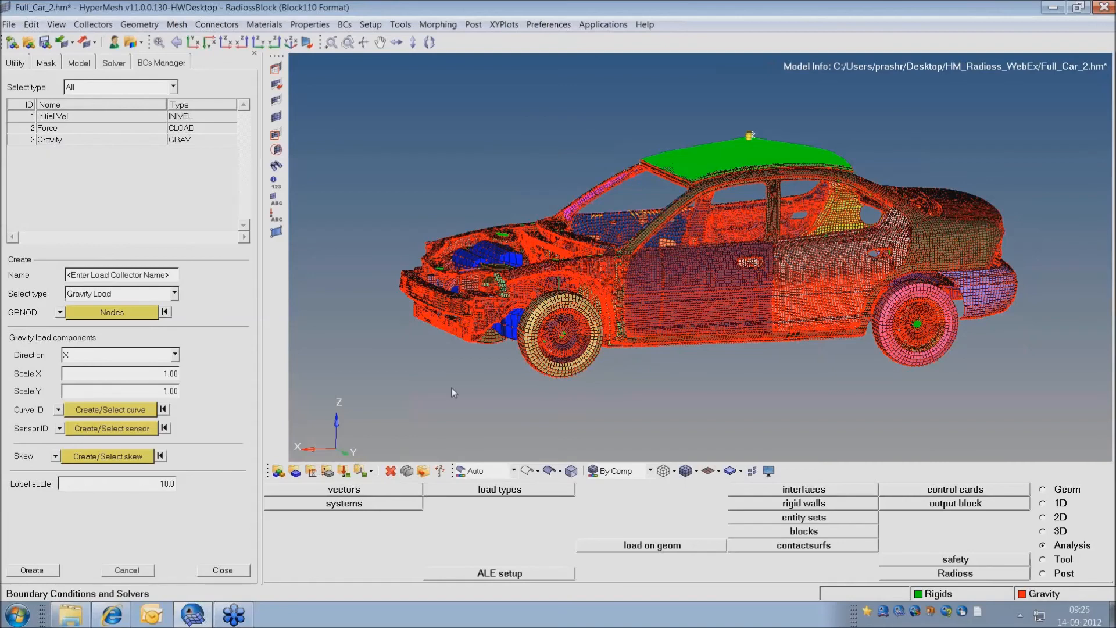
Turn off the display of all load collectors so the car mesh is unobstructed
key(d)
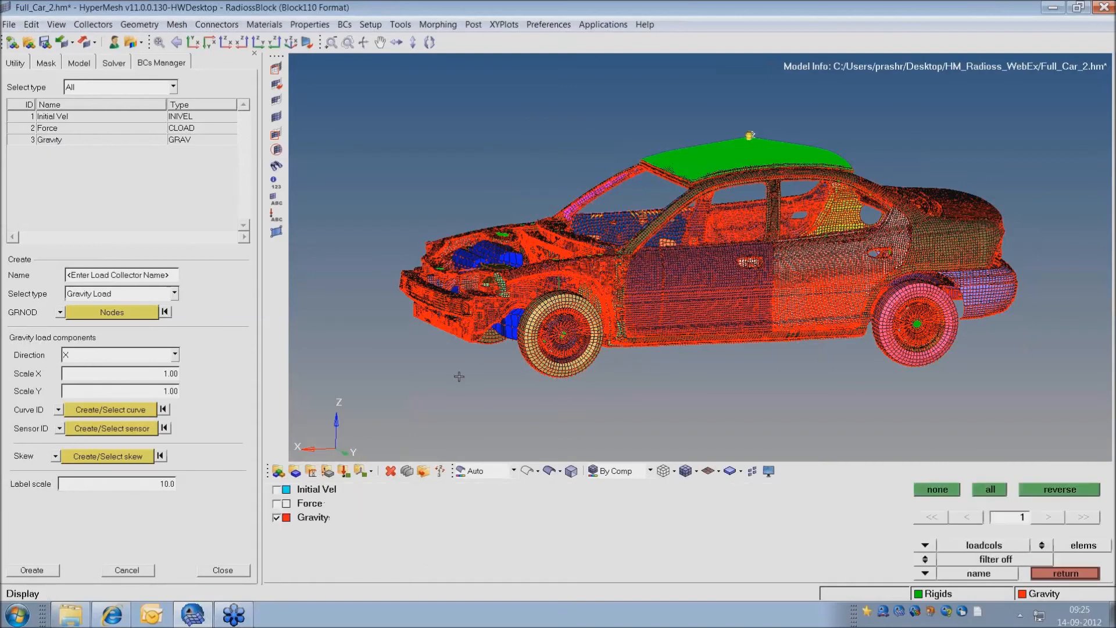
click(942, 492)
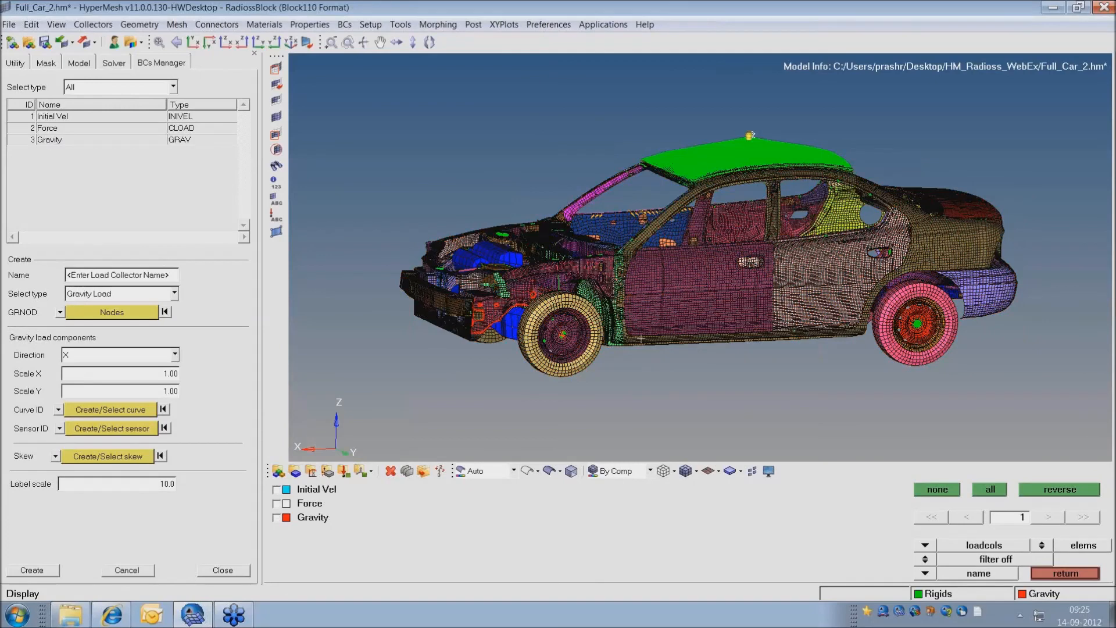
ctrl+drag(629, 279, 664, 287)
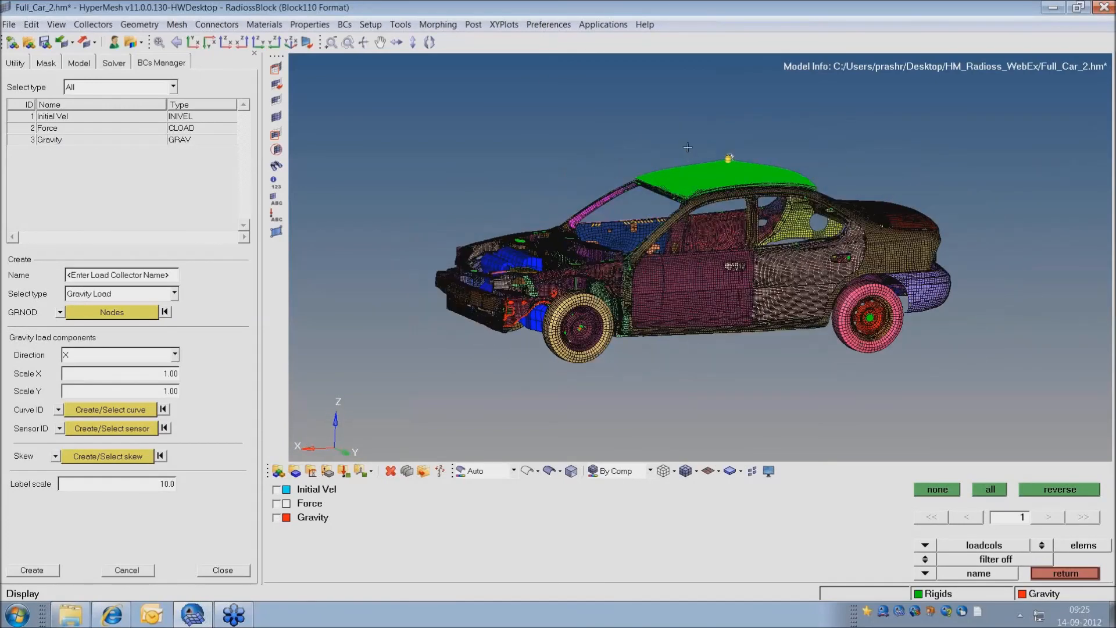
Review the updated Gravity load's direction and scale settings, and close the boundary conditions manager
click(35, 139)
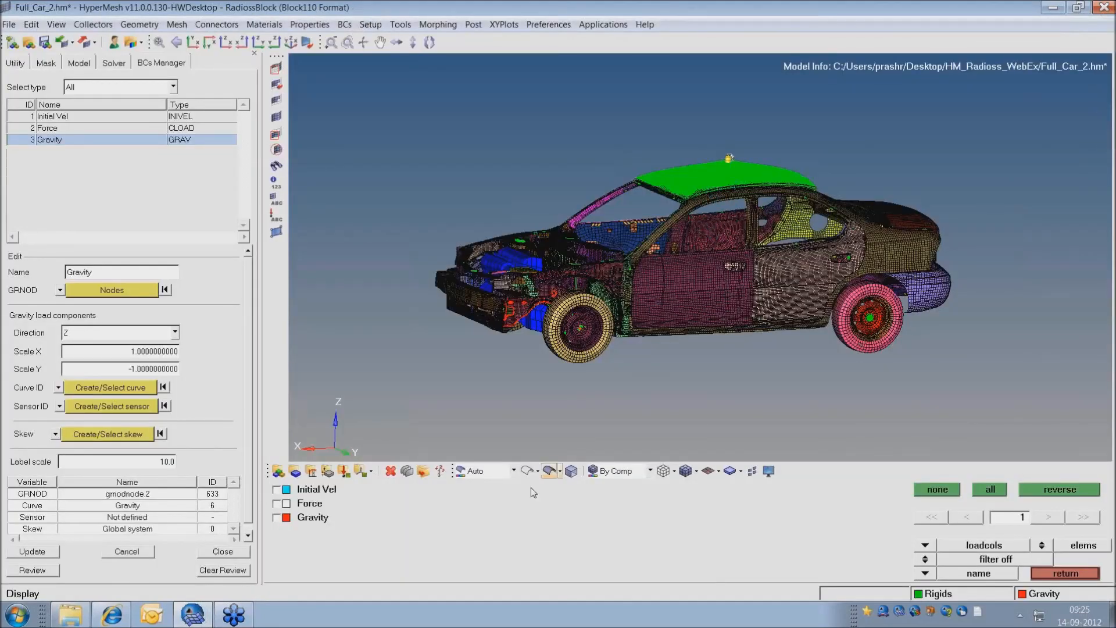
click(235, 556)
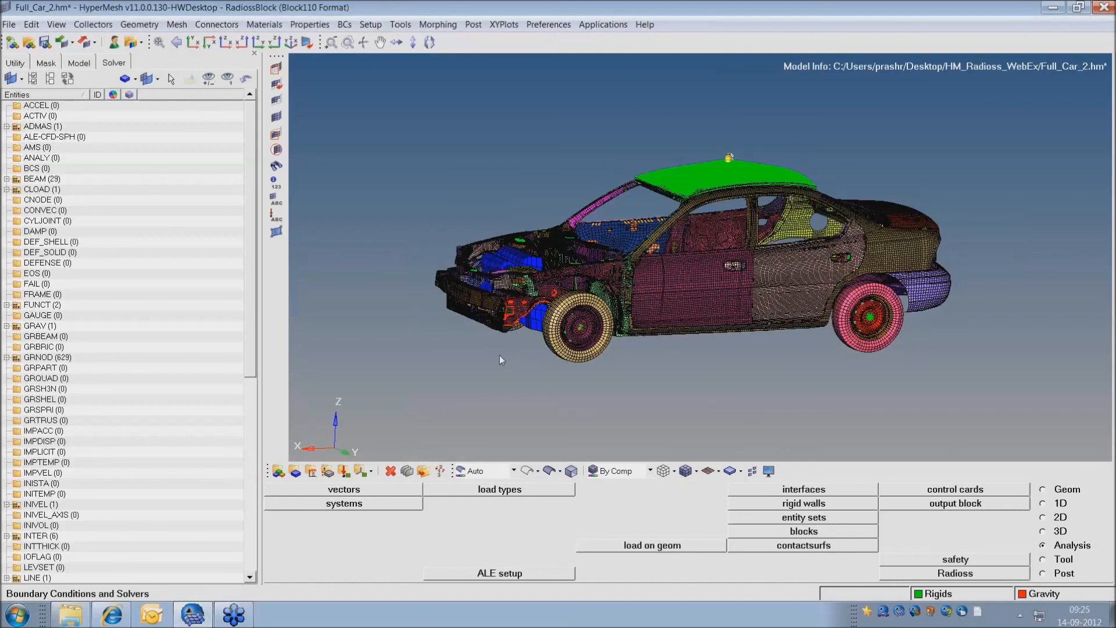
mouse_move(748, 299)
ctrl+mouse_down()
mouse_move(763, 284)
mouse_move(782, 296)
mouse_move(725, 310)
mouse_move(762, 296)
mouse_move(658, 287)
mouse_move(595, 361)
ctrl+mouse_up()
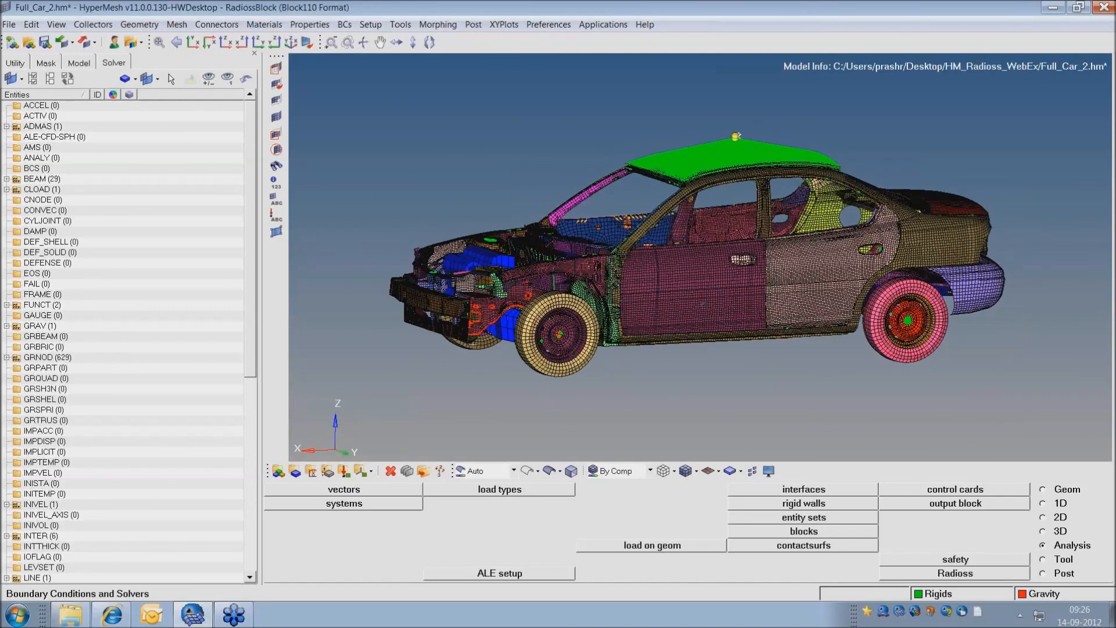
ctrl+drag(711, 297, 693, 318)
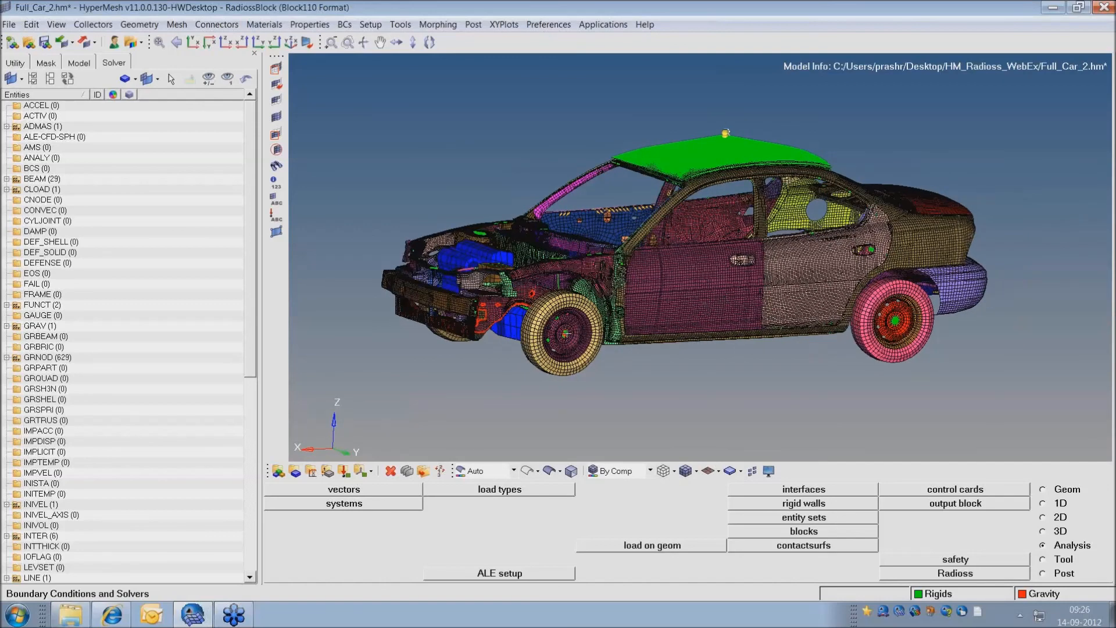